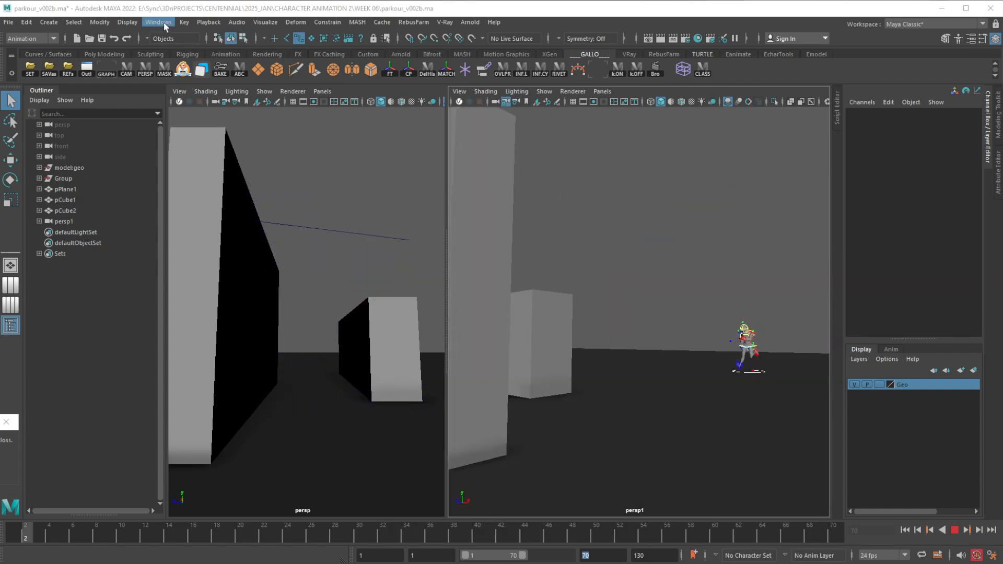
# Open the Graph Editor, show the Animation shelf, and move the editor aside to free the viewports.
pyautogui.click(165, 22)
pyautogui.moveTo(193, 81)
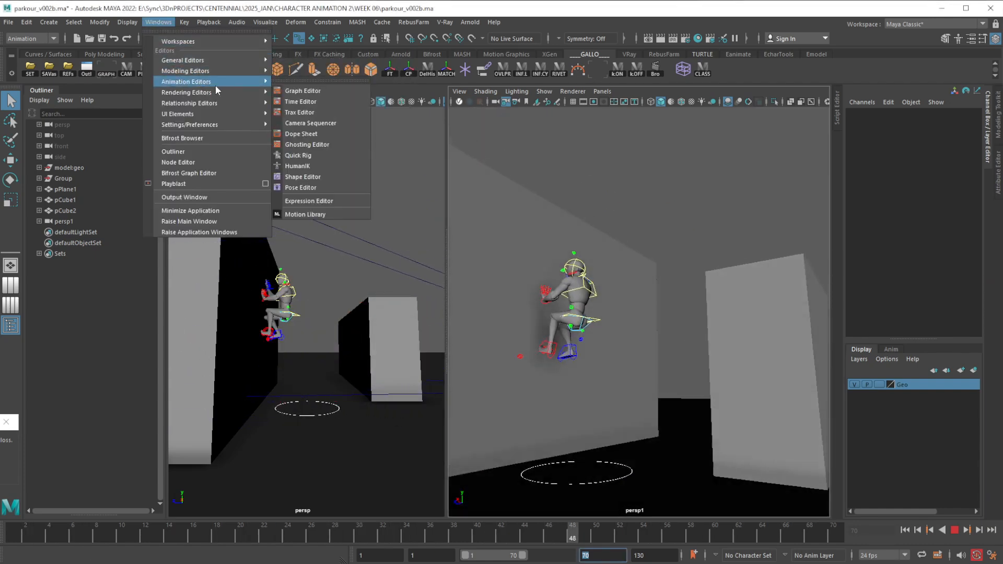
pyautogui.click(288, 91)
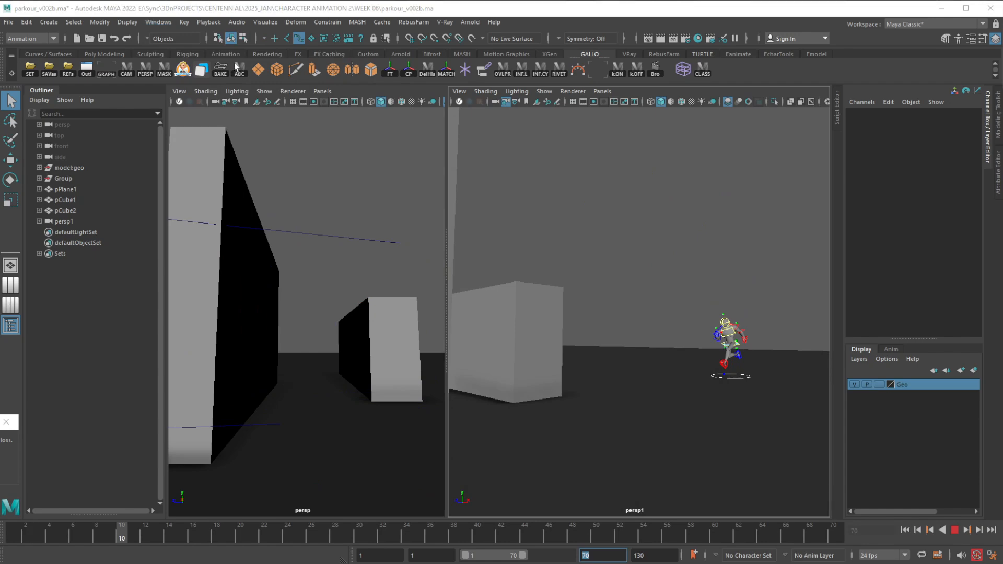
pyautogui.click(226, 54)
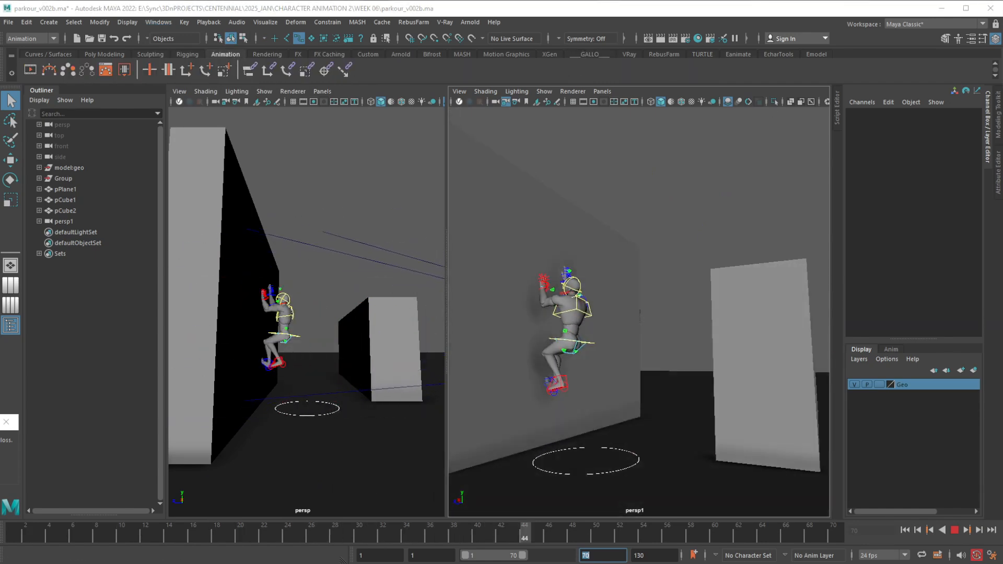
pyautogui.moveTo(374, 116); pyautogui.dragTo(311, 75)
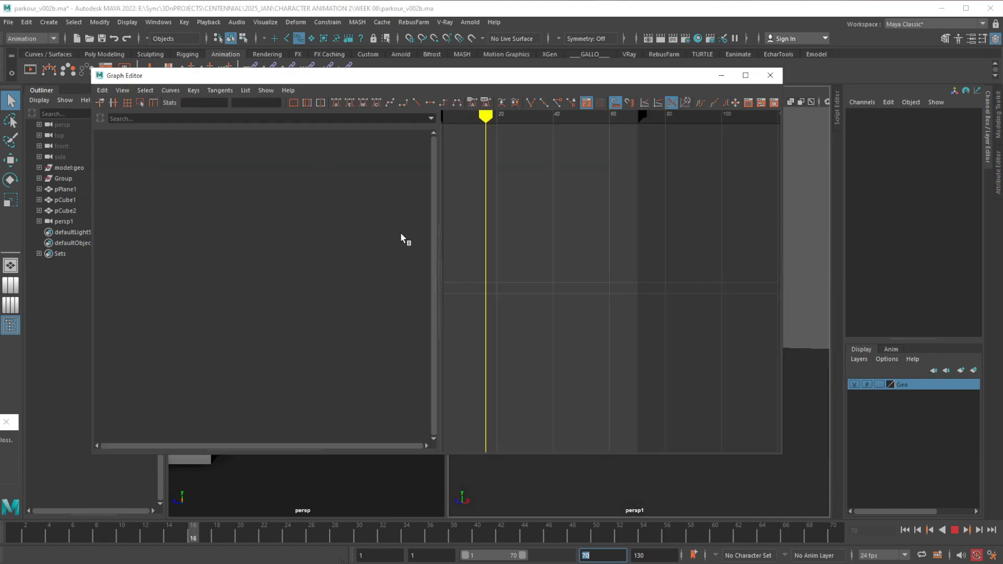
pyautogui.moveTo(437, 239); pyautogui.dragTo(213, 236)
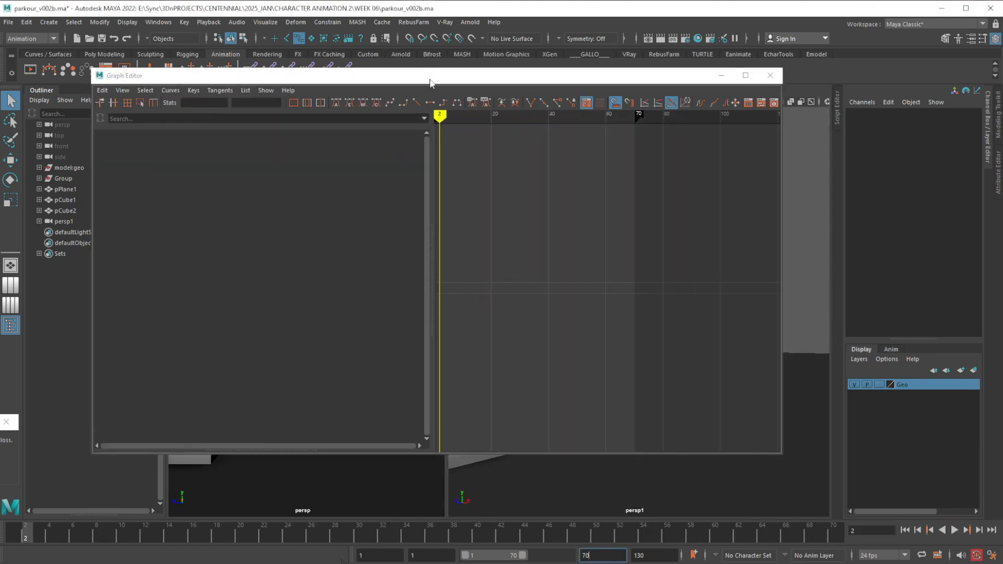
pyautogui.moveTo(429, 83); pyautogui.dragTo(1002, 152)
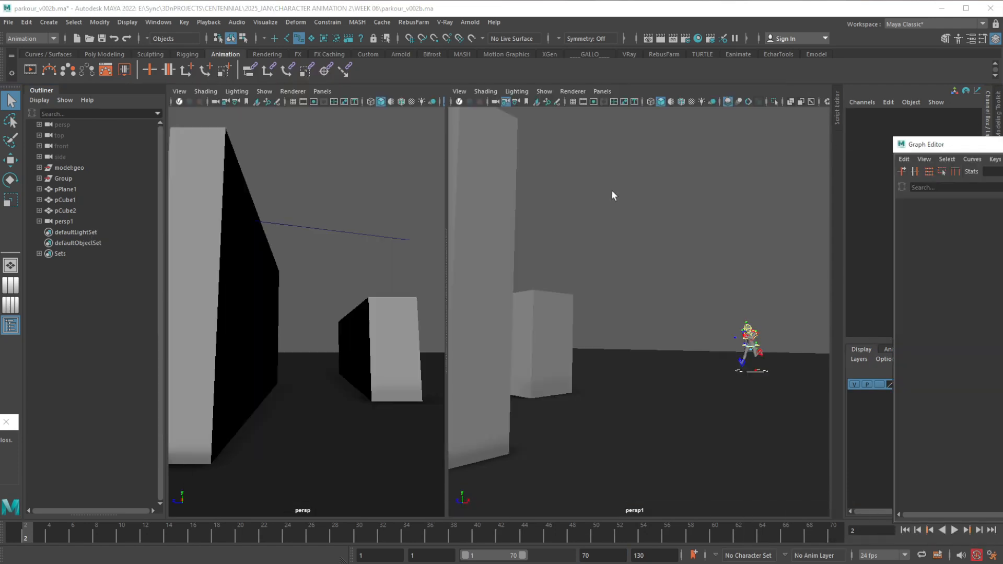
# Go to frame 22 and enlarge the persp view to a single viewport showing the running character.
pyautogui.click(264, 537)
pyautogui.hotkey('ctrl', 's')
pyautogui.press('space')
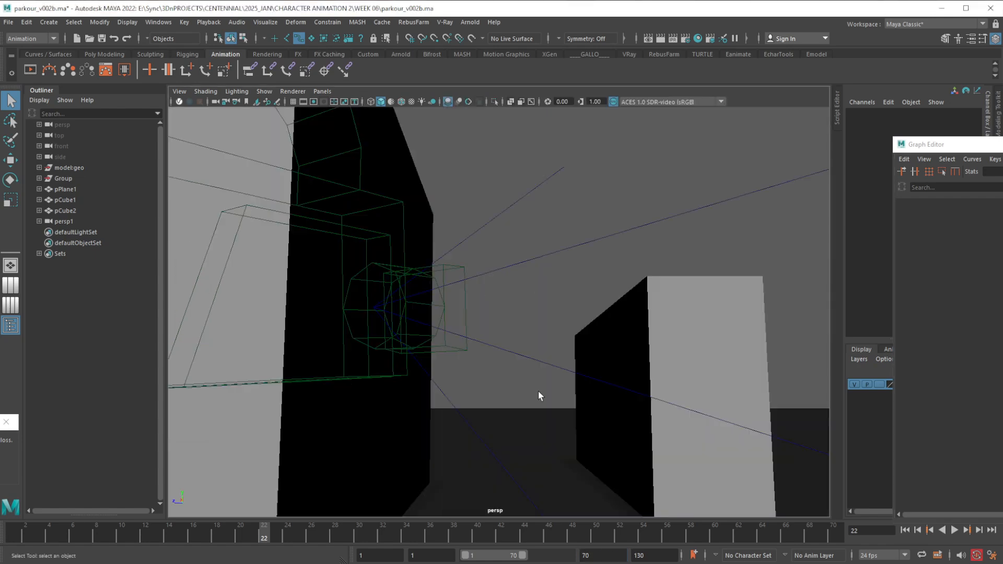
pyautogui.keyDown('alt'); pyautogui.moveTo(635, 431); pyautogui.dragTo(534, 352, button='right'); pyautogui.keyUp('alt')
pyautogui.keyDown('alt'); pyautogui.moveTo(533, 352); pyautogui.dragTo(526, 392); pyautogui.keyUp('alt')
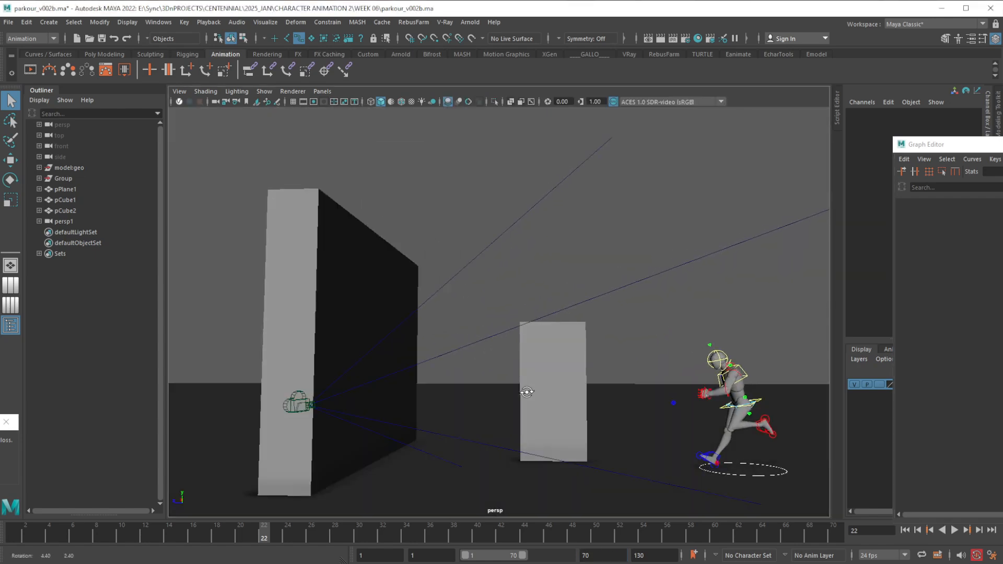
# Hide cameras in the persp viewport.
pyautogui.click(264, 93)
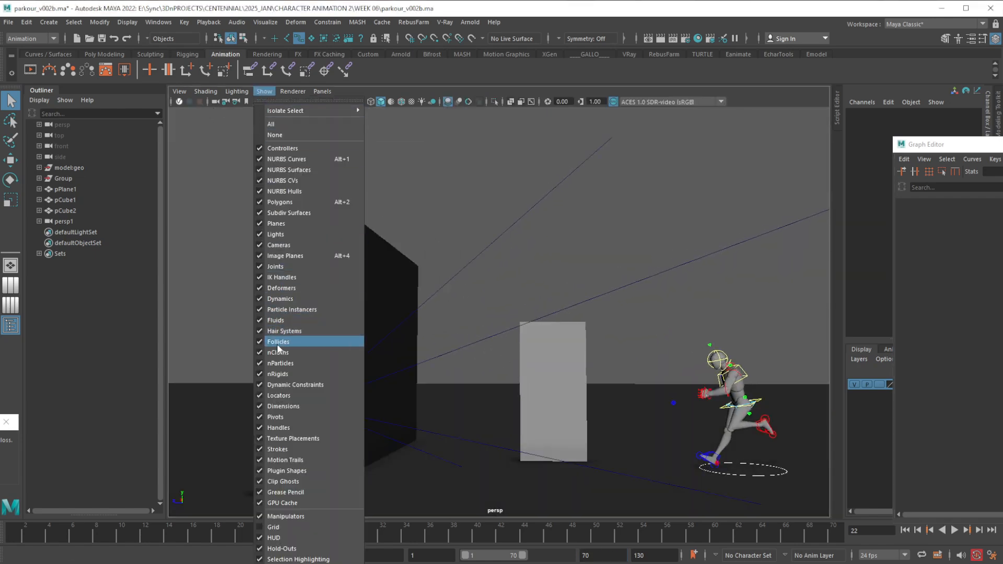
pyautogui.click(286, 248)
pyautogui.keyDown('alt'); pyautogui.moveTo(336, 275); pyautogui.dragTo(458, 339); pyautogui.keyUp('alt')
# Select all of the character's rig controls and collapse the channel list in the Graph Editor.
pyautogui.moveTo(430, 269); pyautogui.dragTo(573, 405)
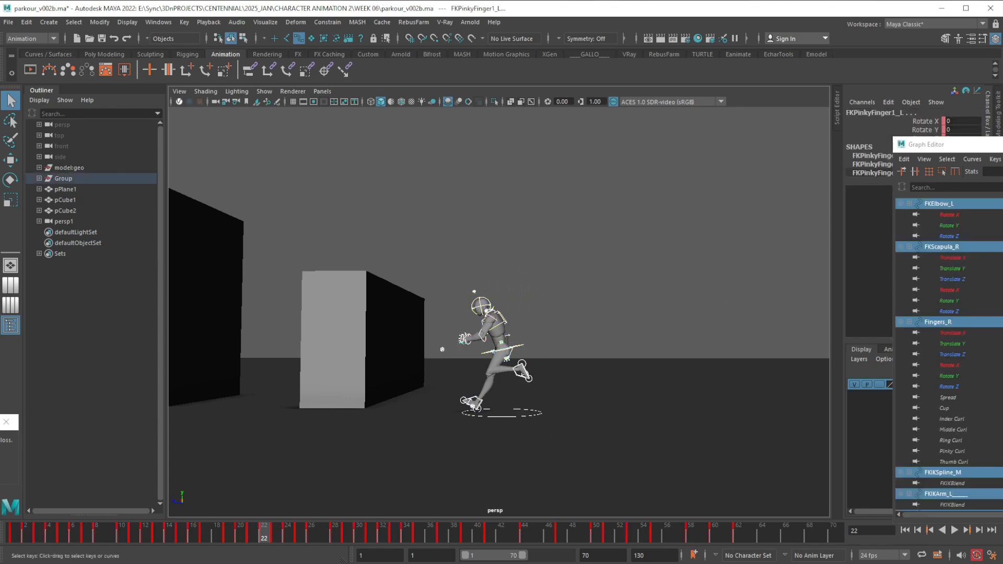
pyautogui.moveTo(1002, 313); pyautogui.dragTo(880, 312)
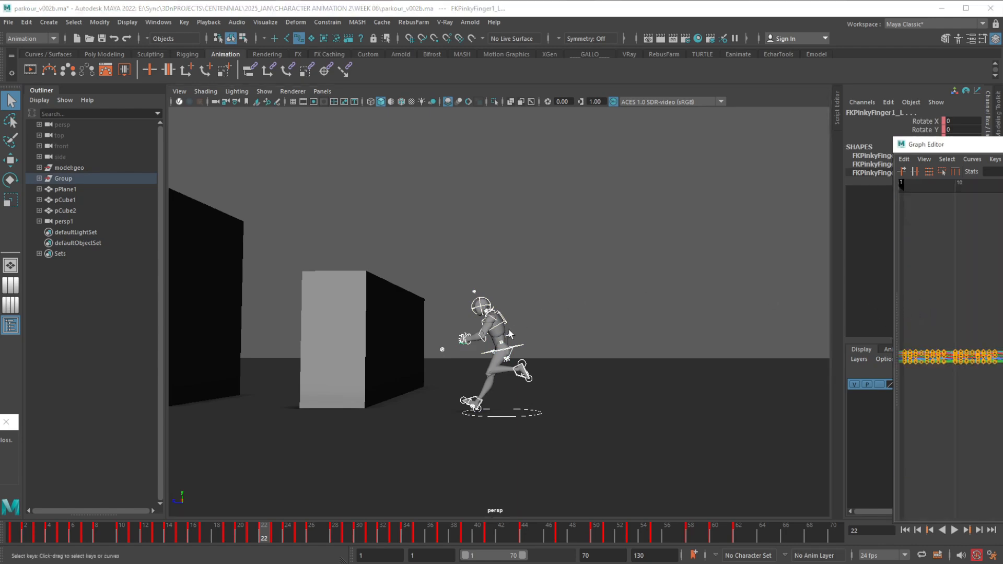
# Clear the selection and select only the RootX_M control at the character's hips with the Move tool.
pyautogui.click(521, 336)
pyautogui.keyDown('alt'); pyautogui.moveTo(522, 339); pyautogui.dragTo(535, 378, button='right'); pyautogui.keyUp('alt')
pyautogui.press('w')
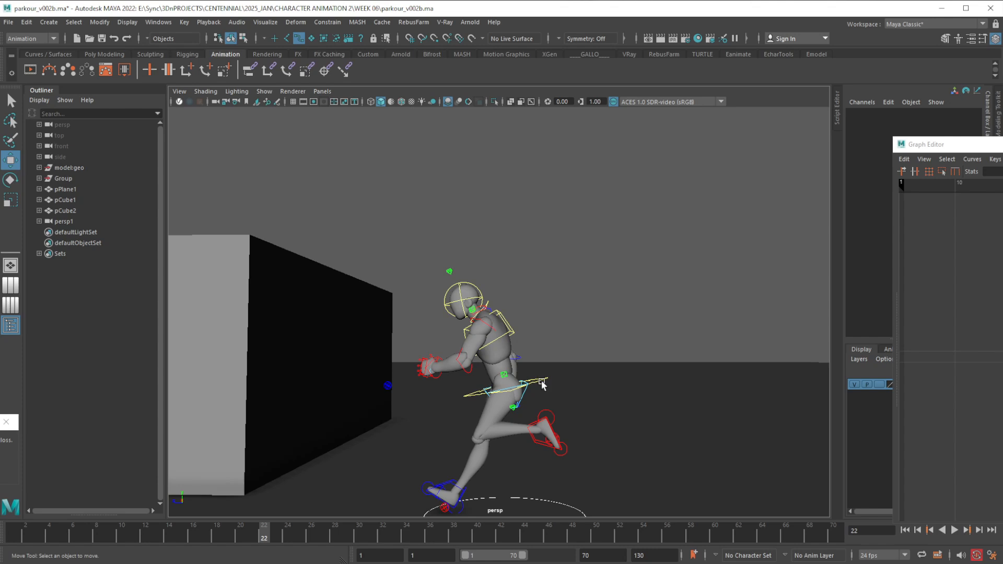
pyautogui.click(542, 381)
# Bring the Graph Editor over the viewport, narrow it, and frame the root control's curves for frames 1 to 70.
pyautogui.moveTo(1002, 144); pyautogui.dragTo(515, 127)
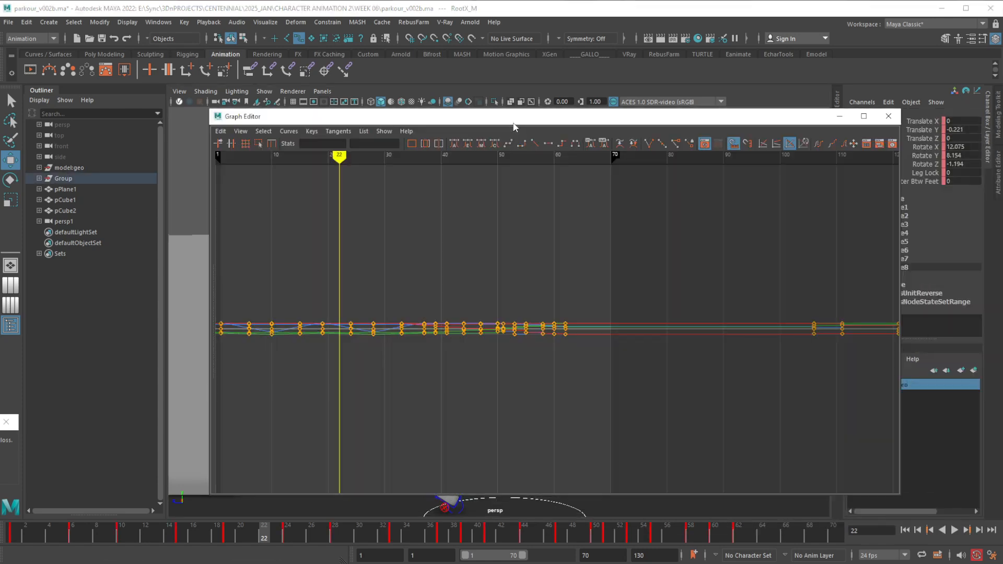
pyautogui.moveTo(899, 500); pyautogui.dragTo(748, 505)
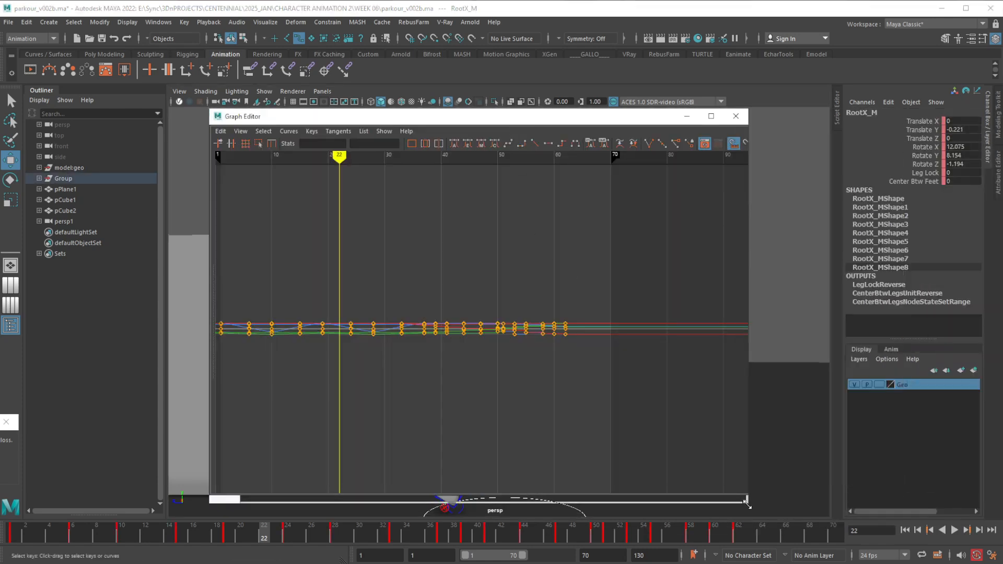
pyautogui.press('a')
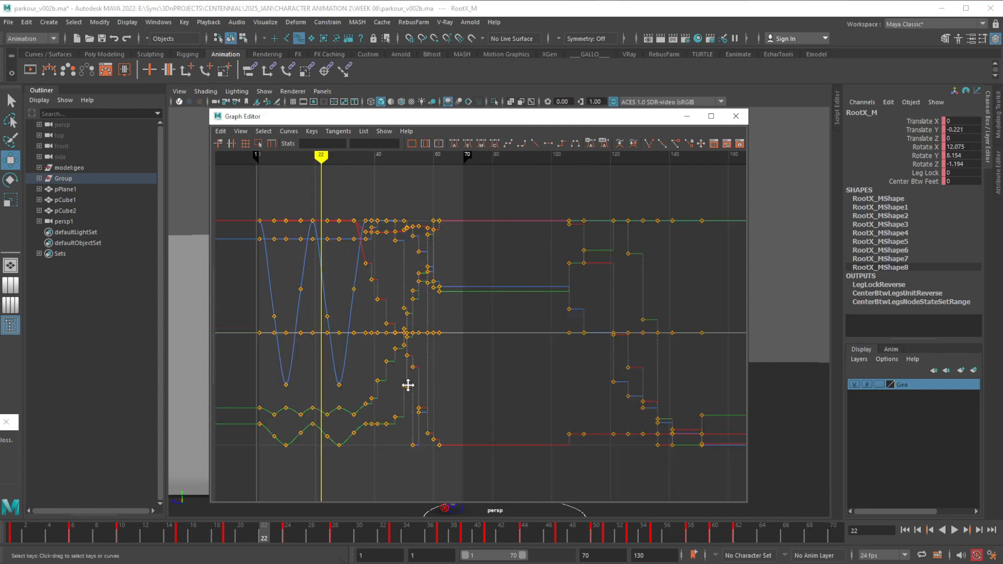
pyautogui.keyDown('alt'); pyautogui.moveTo(408, 386); pyautogui.dragTo(505, 361, button='middle'); pyautogui.keyUp('alt')
pyautogui.keyDown('alt'); pyautogui.keyDown('shift'); pyautogui.moveTo(463, 296); pyautogui.dragTo(467, 260, button='right'); pyautogui.keyUp('shift'); pyautogui.keyUp('alt')
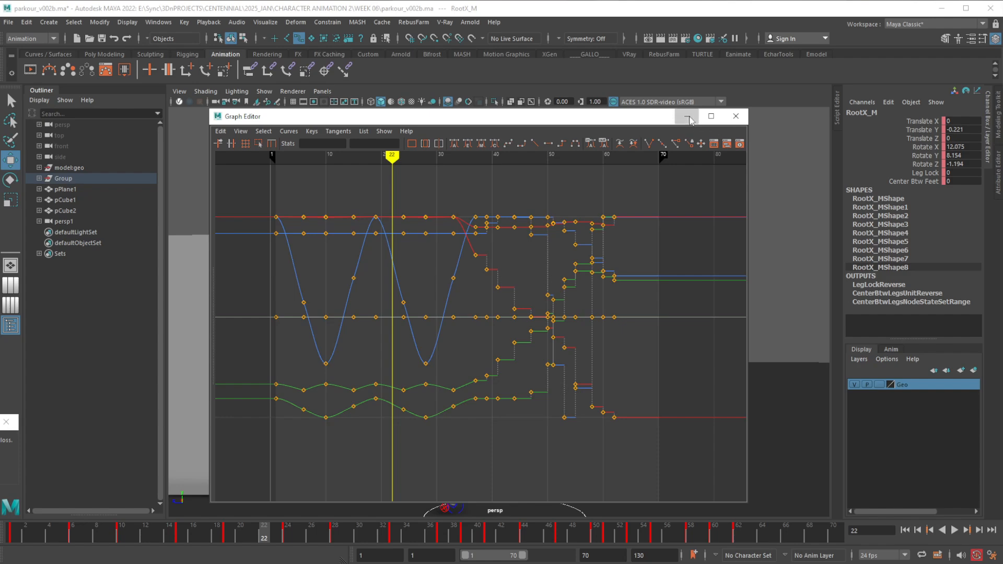
# Minimize the Graph Editor, then scrub to frame 63 and play the parkour animation, stopping at frame 55.
pyautogui.click(688, 117)
pyautogui.scroll(4, 554, 350)
pyautogui.keyDown('alt'); pyautogui.moveTo(572, 337); pyautogui.dragTo(558, 330); pyautogui.keyUp('alt')
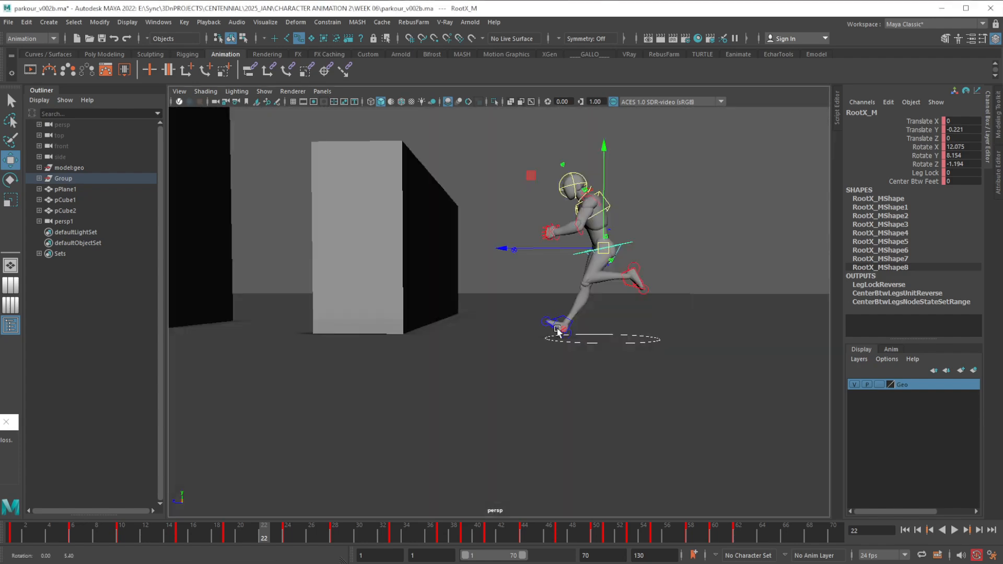
pyautogui.keyDown('alt'); pyautogui.moveTo(557, 330); pyautogui.dragTo(627, 354, button='middle'); pyautogui.keyUp('alt')
pyautogui.scroll(-2, 587, 316)
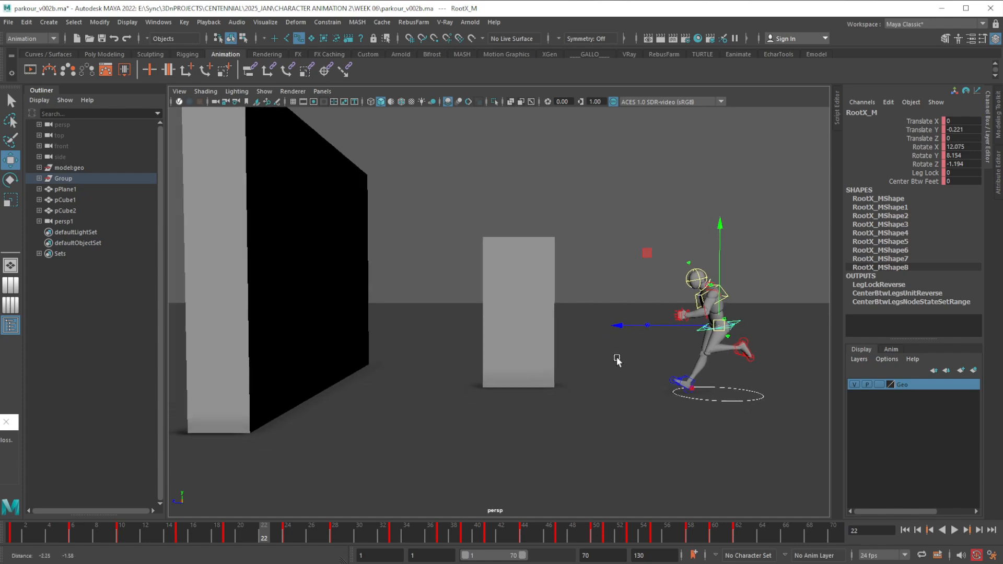
pyautogui.moveTo(270, 534); pyautogui.dragTo(751, 529)
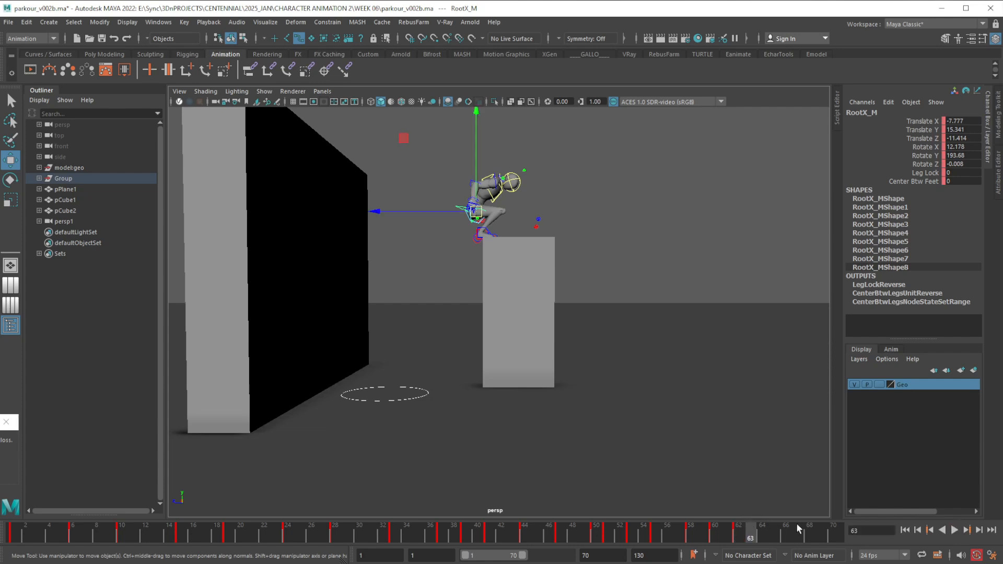
pyautogui.click(957, 532)
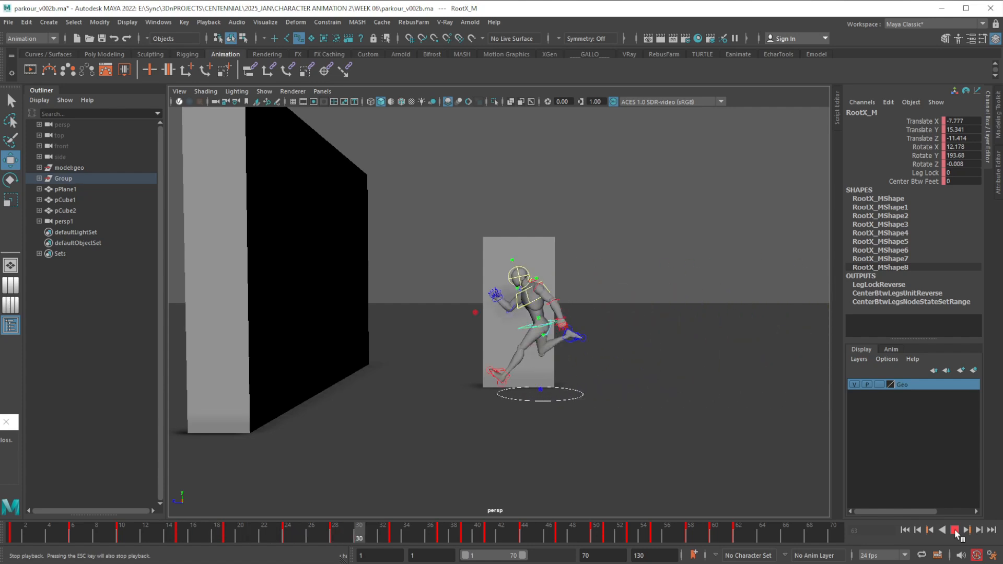
pyautogui.click(956, 531)
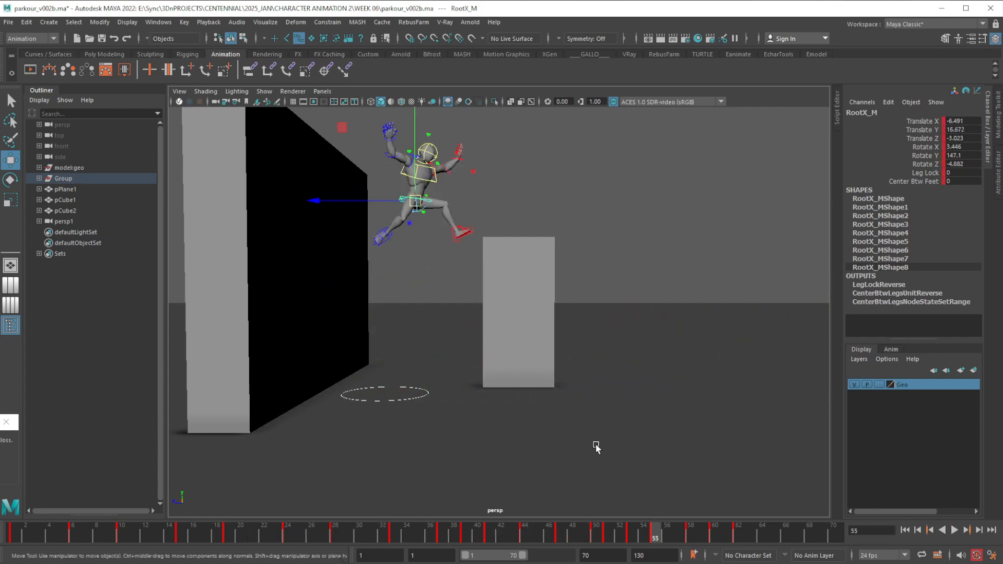
# Select all of the character's rig controls at frame 55 and reopen the Graph Editor.
pyautogui.keyDown('alt'); pyautogui.moveTo(453, 209); pyautogui.dragTo(500, 268, button='middle'); pyautogui.keyUp('alt')
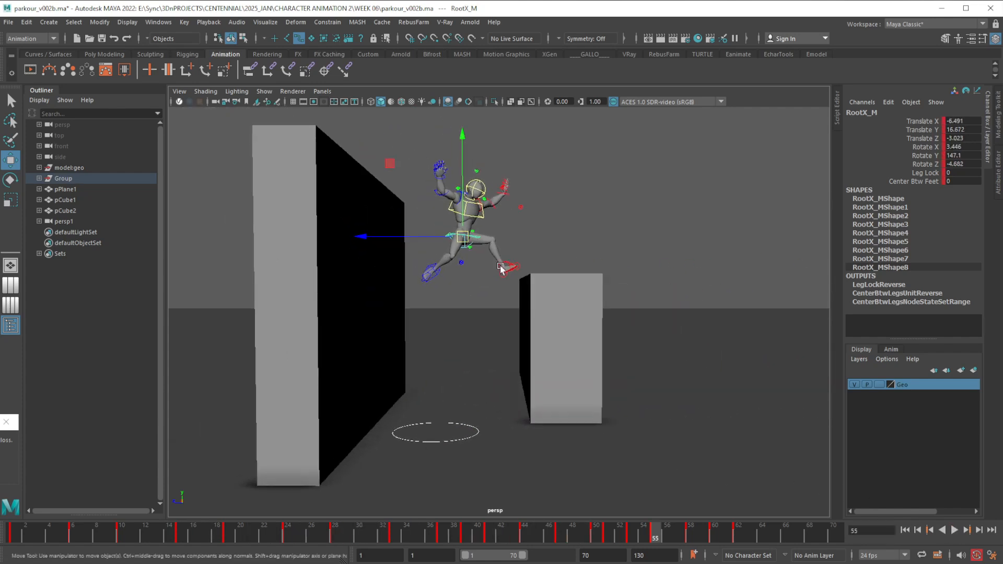
pyautogui.moveTo(569, 325); pyautogui.dragTo(400, 134)
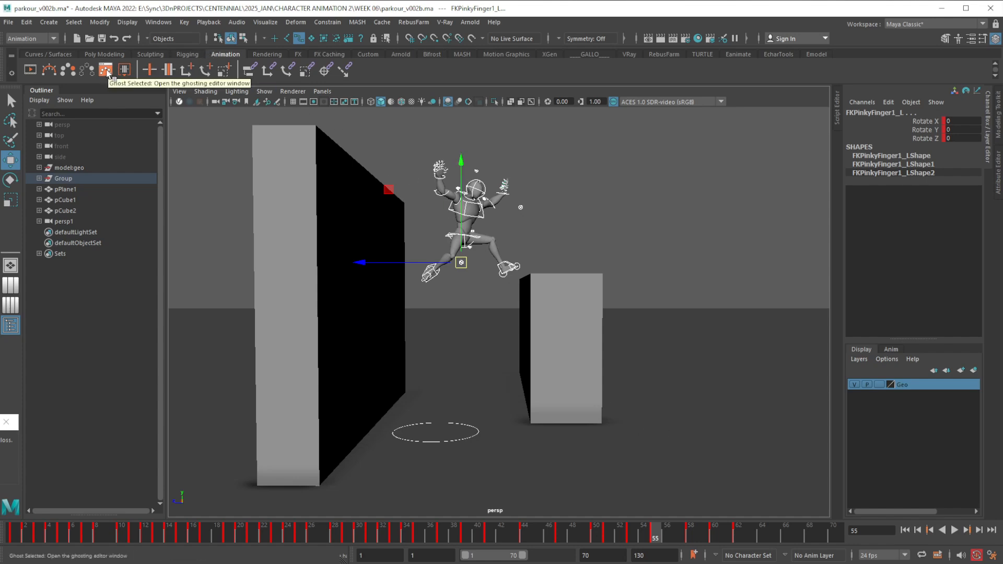
pyautogui.click(159, 22)
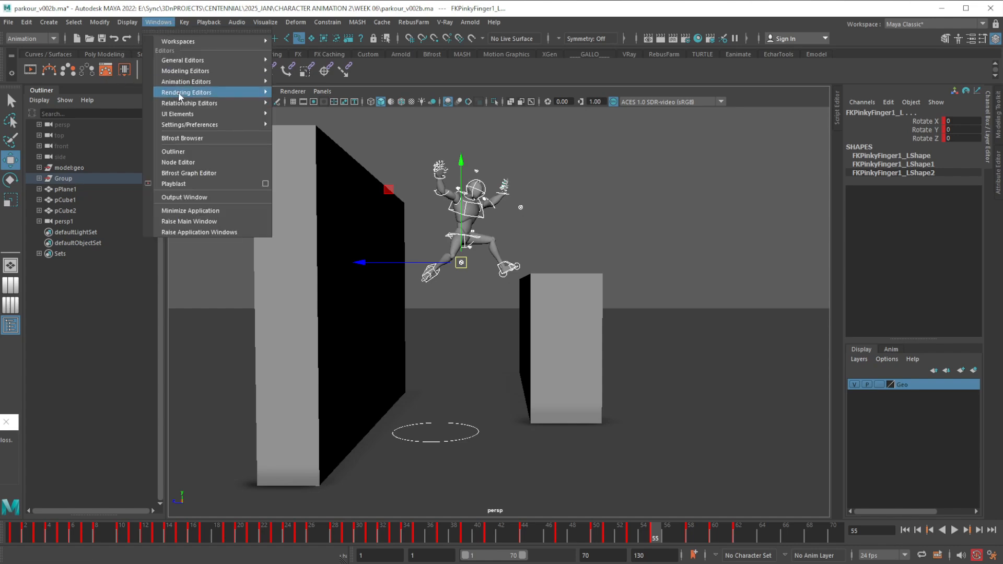
pyautogui.moveTo(230, 96)
pyautogui.click(302, 84)
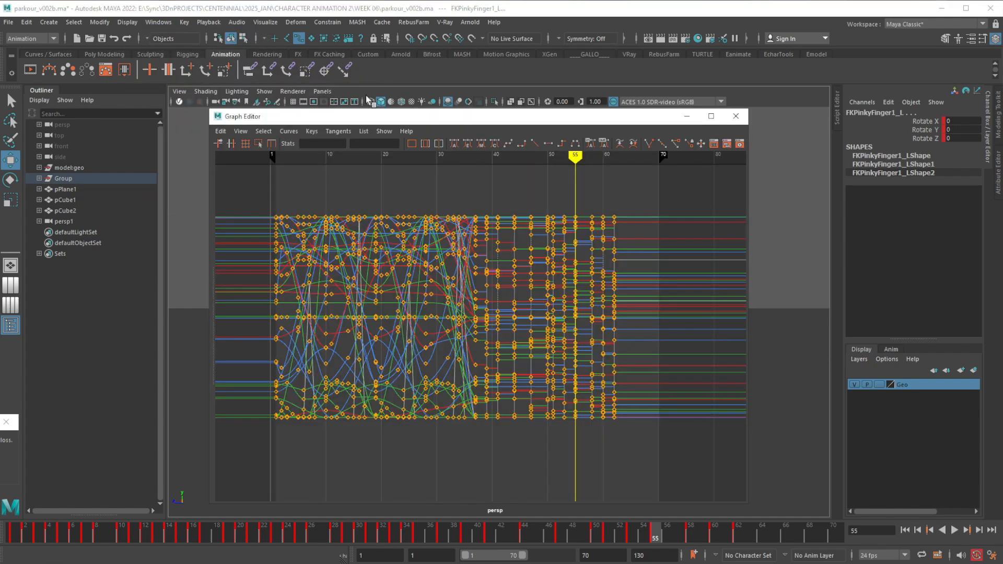
# Examine the curves of all controls from about frame 20 to 70, then move the Graph Editor aside.
pyautogui.moveTo(637, 116); pyautogui.dragTo(648, 104)
pyautogui.keyDown('alt'); pyautogui.keyDown('shift'); pyautogui.moveTo(569, 254); pyautogui.dragTo(591, 257, button='right'); pyautogui.keyUp('shift'); pyautogui.keyUp('alt')
pyautogui.keyDown('alt'); pyautogui.moveTo(617, 268); pyautogui.dragTo(524, 260, button='middle'); pyautogui.keyUp('alt')
pyautogui.keyDown('alt'); pyautogui.keyDown('shift'); pyautogui.moveTo(596, 317); pyautogui.dragTo(593, 302, button='right'); pyautogui.keyUp('shift'); pyautogui.keyUp('alt')
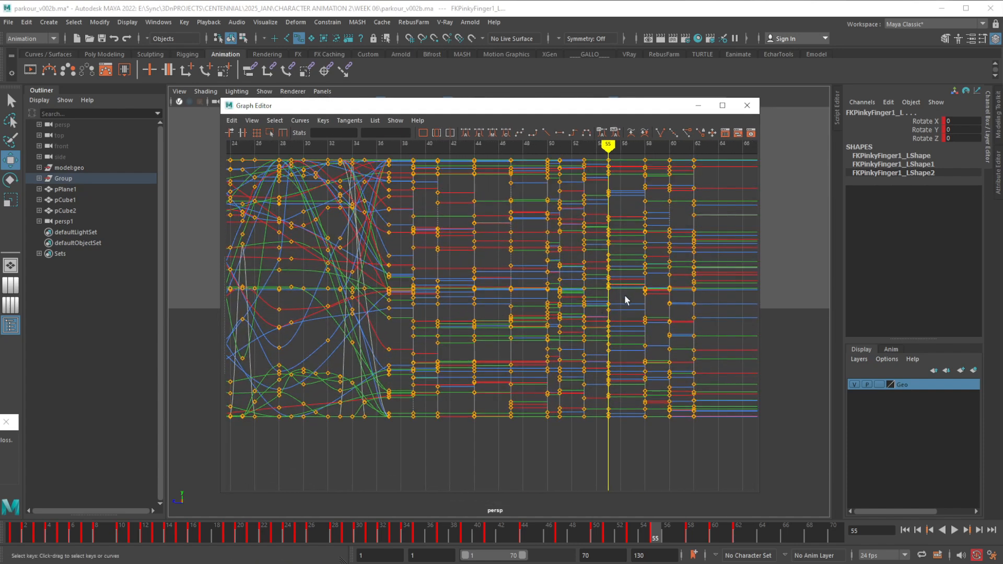
pyautogui.keyDown('alt'); pyautogui.moveTo(641, 295); pyautogui.dragTo(621, 321, button='middle'); pyautogui.keyUp('alt')
pyautogui.keyDown('alt'); pyautogui.keyDown('shift'); pyautogui.moveTo(622, 325); pyautogui.dragTo(570, 307, button='right'); pyautogui.keyUp('shift'); pyautogui.keyUp('alt')
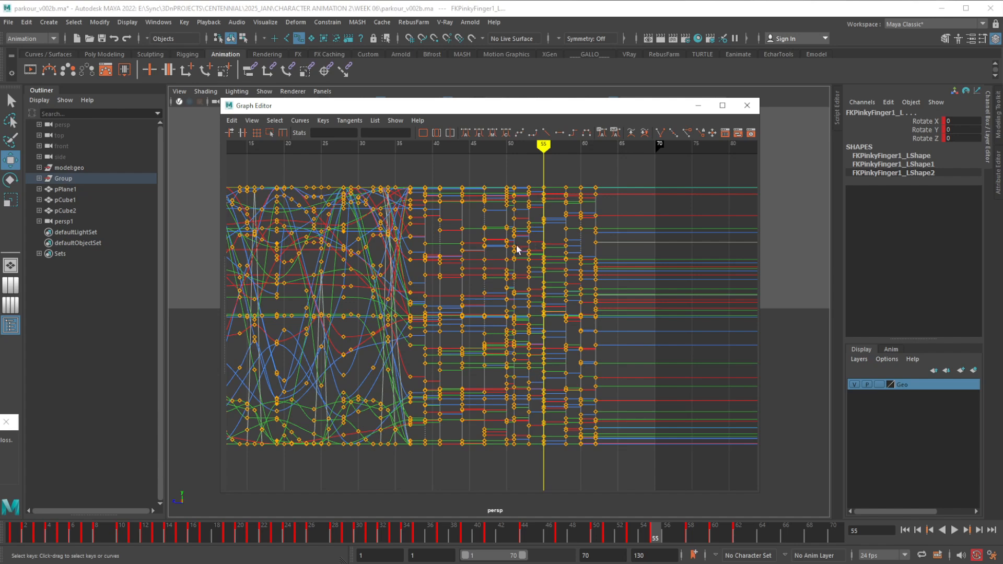
pyautogui.keyDown('alt'); pyautogui.keyDown('shift'); pyautogui.moveTo(511, 323); pyautogui.dragTo(542, 359, button='right'); pyautogui.keyUp('shift'); pyautogui.keyUp('alt')
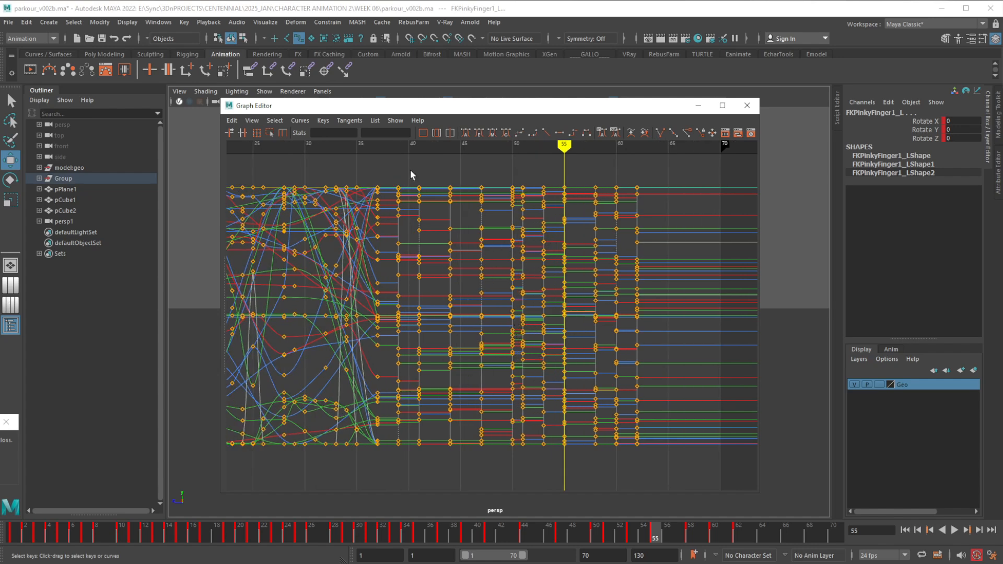
pyautogui.keyDown('alt'); pyautogui.moveTo(381, 286); pyautogui.dragTo(444, 297, button='middle'); pyautogui.keyUp('alt')
pyautogui.keyDown('alt'); pyautogui.moveTo(577, 344); pyautogui.dragTo(536, 341, button='middle'); pyautogui.keyUp('alt')
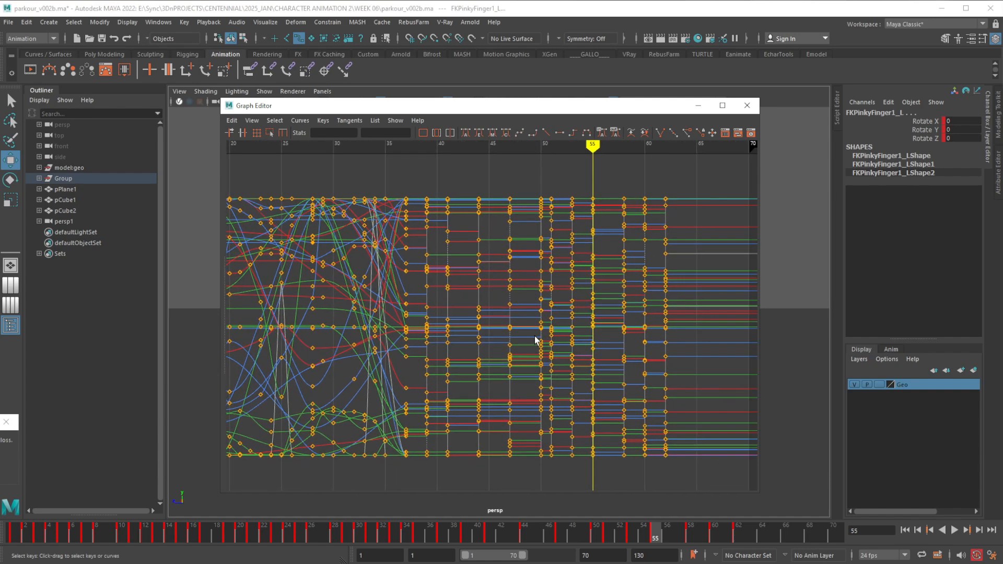
pyautogui.keyDown('alt'); pyautogui.moveTo(592, 328); pyautogui.dragTo(573, 324, button='middle'); pyautogui.keyUp('alt')
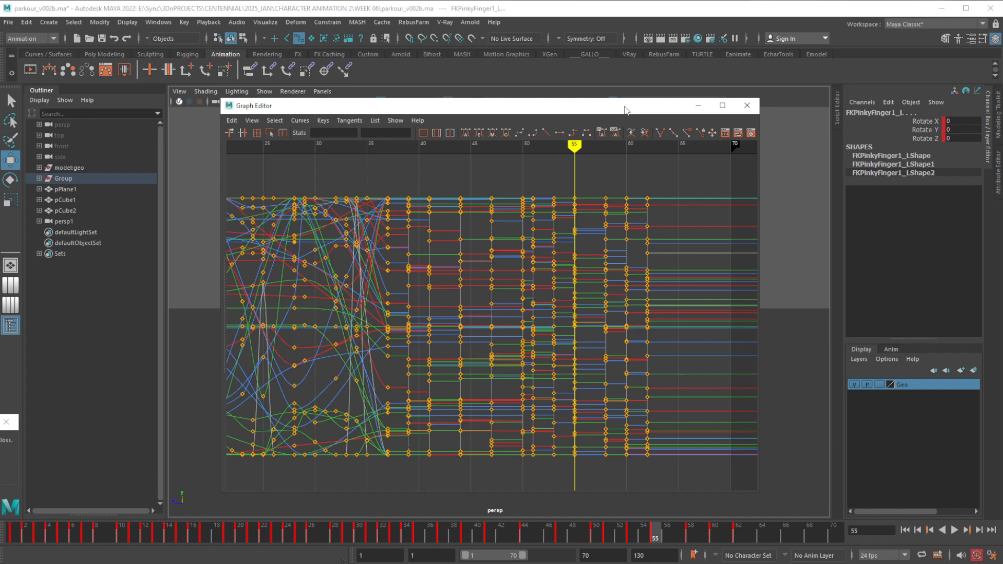
pyautogui.moveTo(625, 110); pyautogui.dragTo(1002, 134)
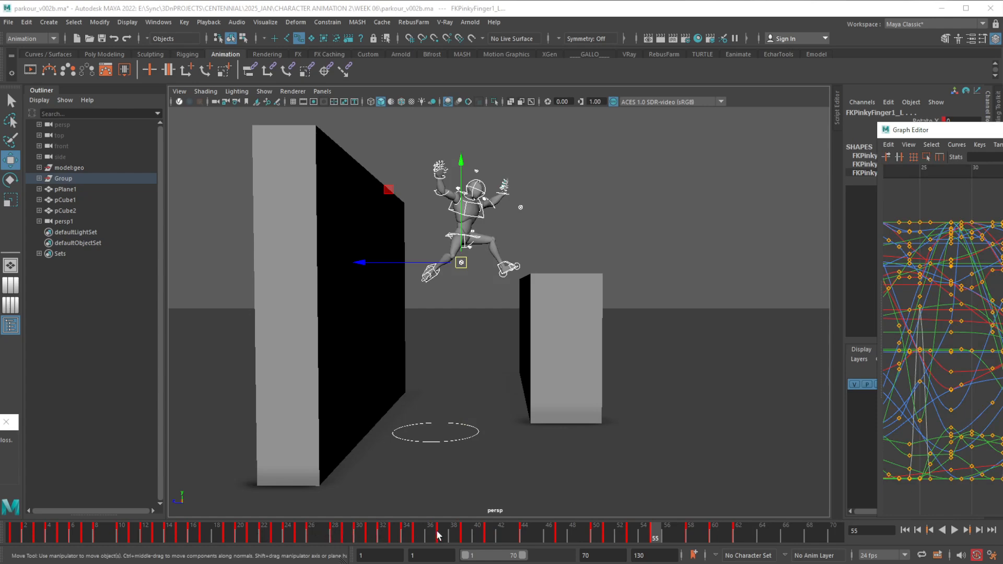
# Try auto tangents on all keys from frame 35 to 62 in the Graph Editor, and undo the change.
pyautogui.moveTo(1002, 134); pyautogui.dragTo(422, 104)
pyautogui.moveTo(542, 284); pyautogui.dragTo(715, 474)
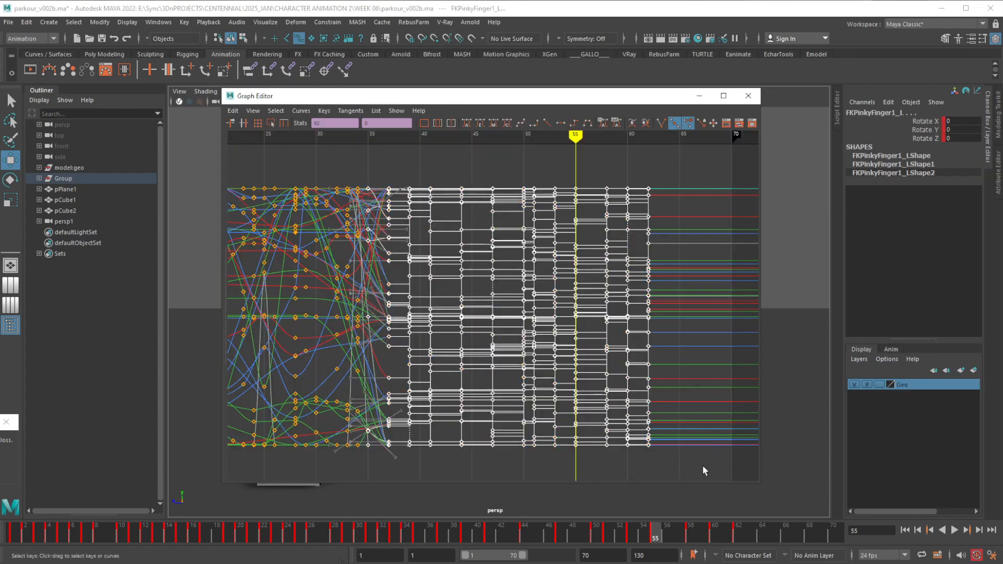
pyautogui.click(466, 124)
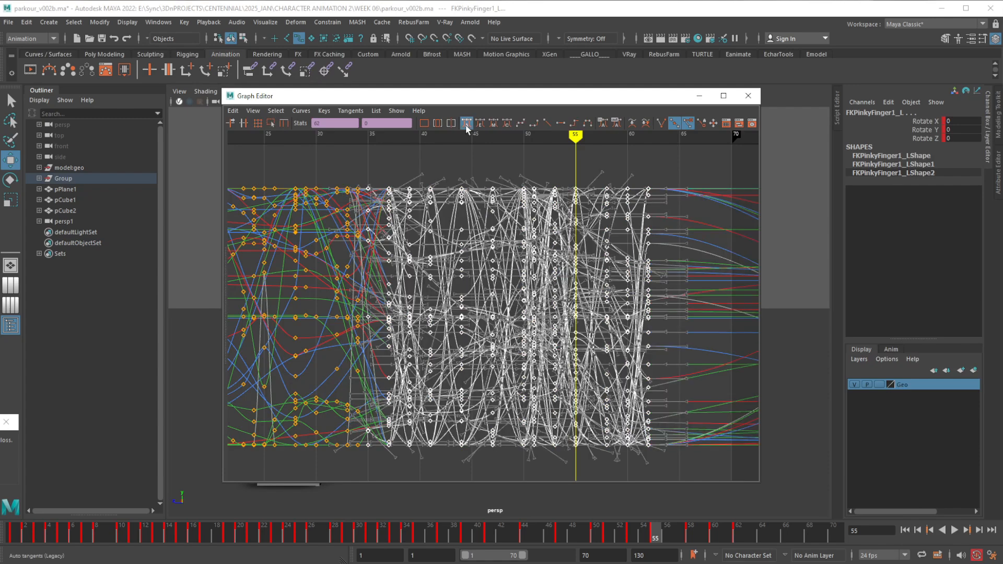
pyautogui.click(113, 38)
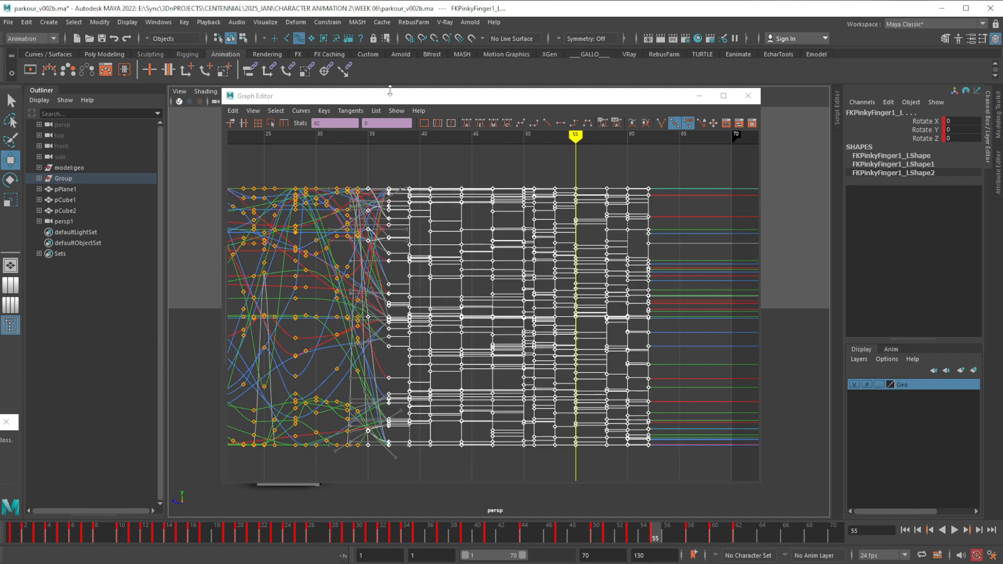
pyautogui.moveTo(445, 104); pyautogui.dragTo(1001, 158)
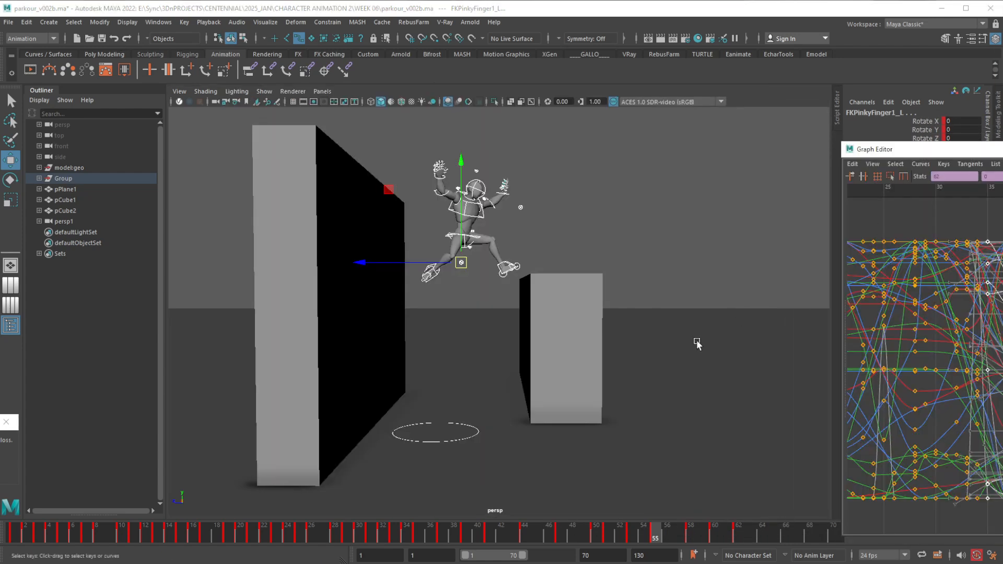
# At frame 50, apply auto tangents to all keys from frame 47 to 50 in the Graph Editor, then move it aside.
pyautogui.moveTo(367, 538)
pyautogui.mouseDown()
pyautogui.moveTo(598, 542)
pyautogui.moveTo(589, 544)
pyautogui.mouseUp()
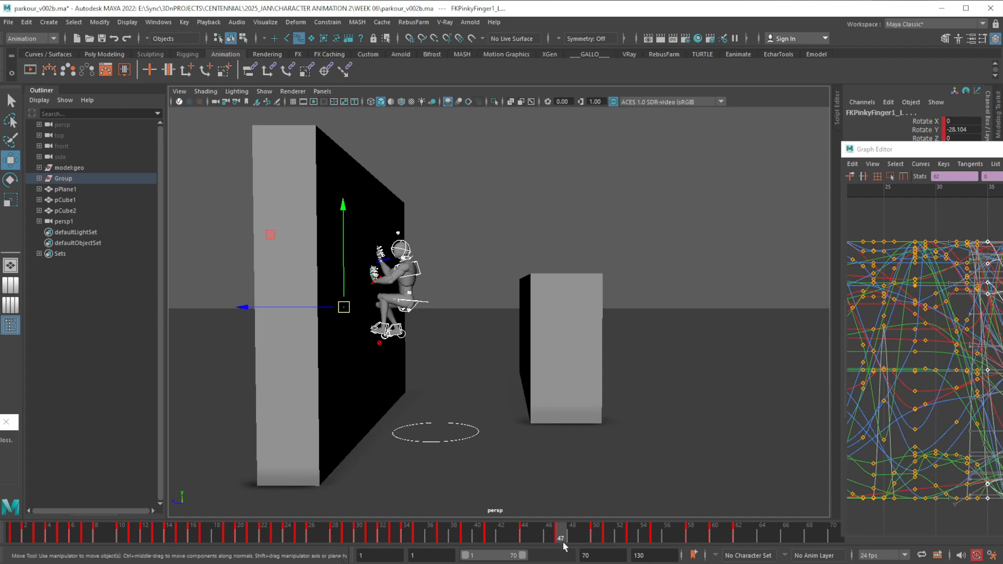
pyautogui.click(599, 533)
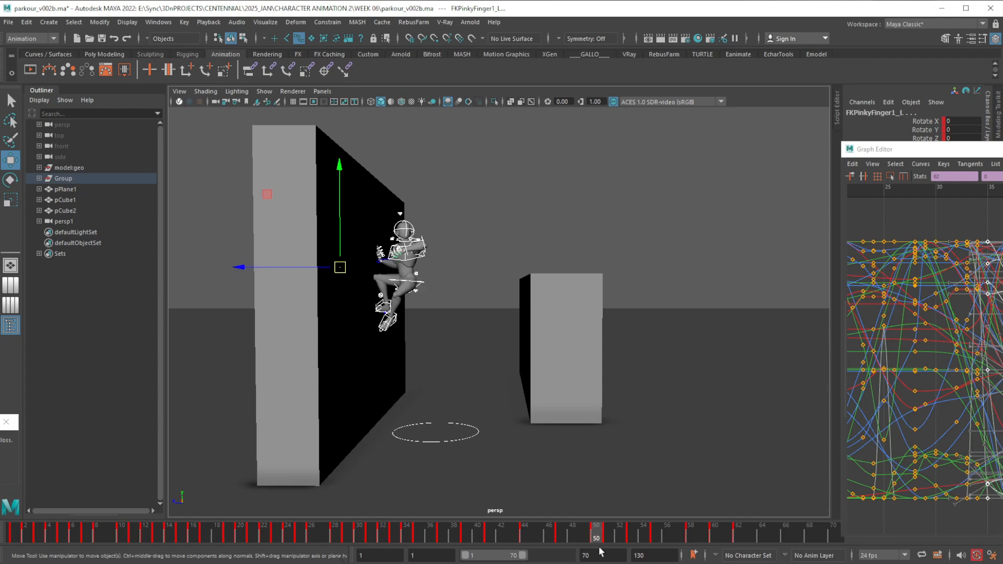
pyautogui.moveTo(888, 149); pyautogui.dragTo(408, 99)
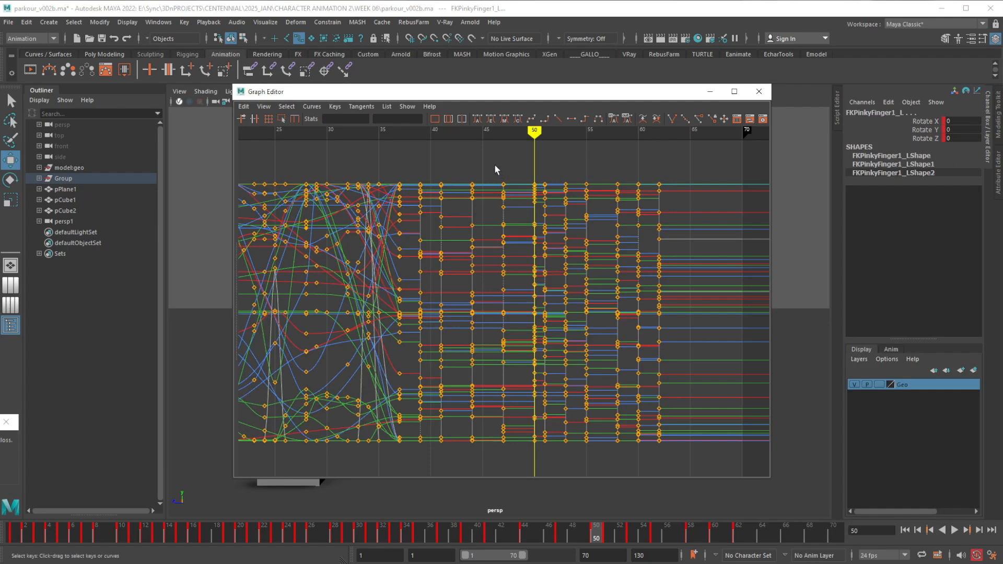
pyautogui.moveTo(516, 227); pyautogui.dragTo(541, 459)
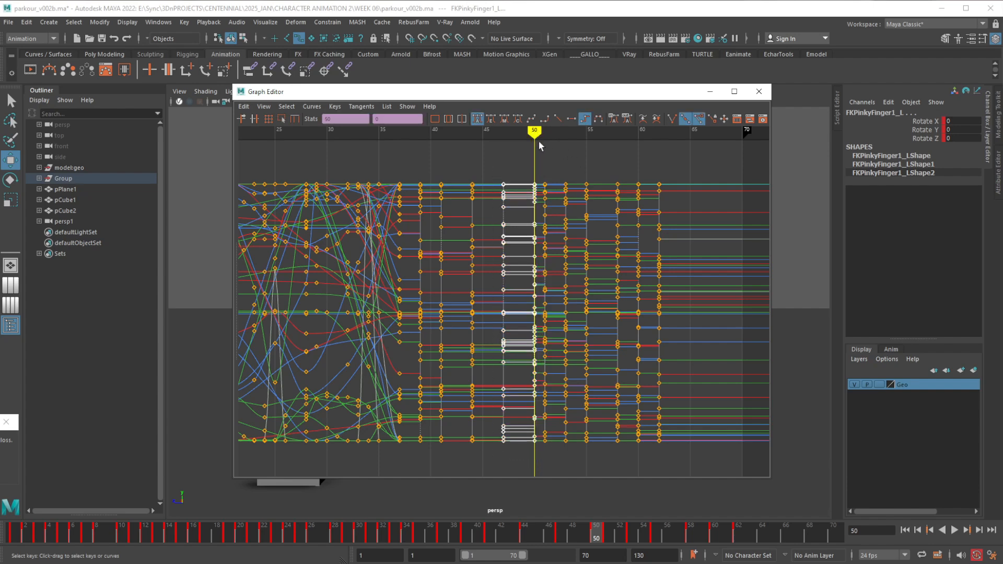
pyautogui.click(476, 122)
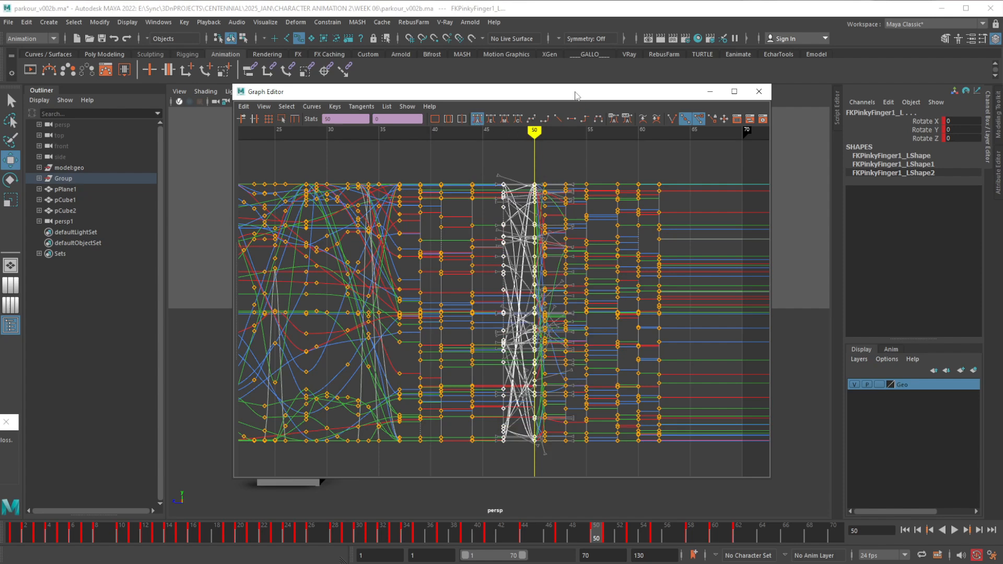
pyautogui.moveTo(575, 93); pyautogui.dragTo(861, 115)
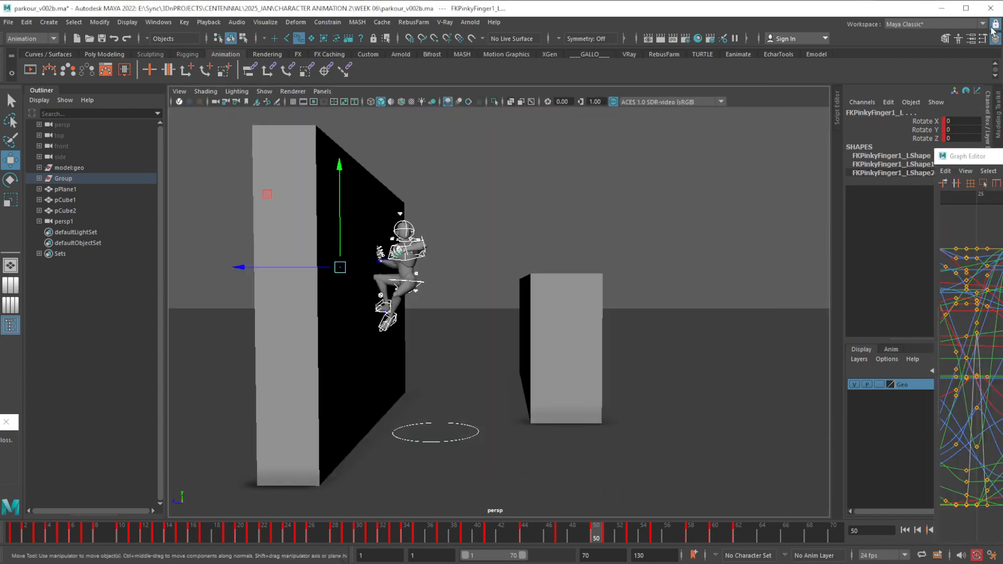
# Scrub from frame 47 to 48 to check the splined motion, then bring the Graph Editor back and deselect the keys.
pyautogui.click(562, 539)
pyautogui.moveTo(562, 538)
pyautogui.mouseDown()
pyautogui.moveTo(600, 535)
pyautogui.moveTo(561, 541)
pyautogui.moveTo(600, 537)
pyautogui.moveTo(564, 542)
pyautogui.moveTo(572, 539)
pyautogui.mouseUp()
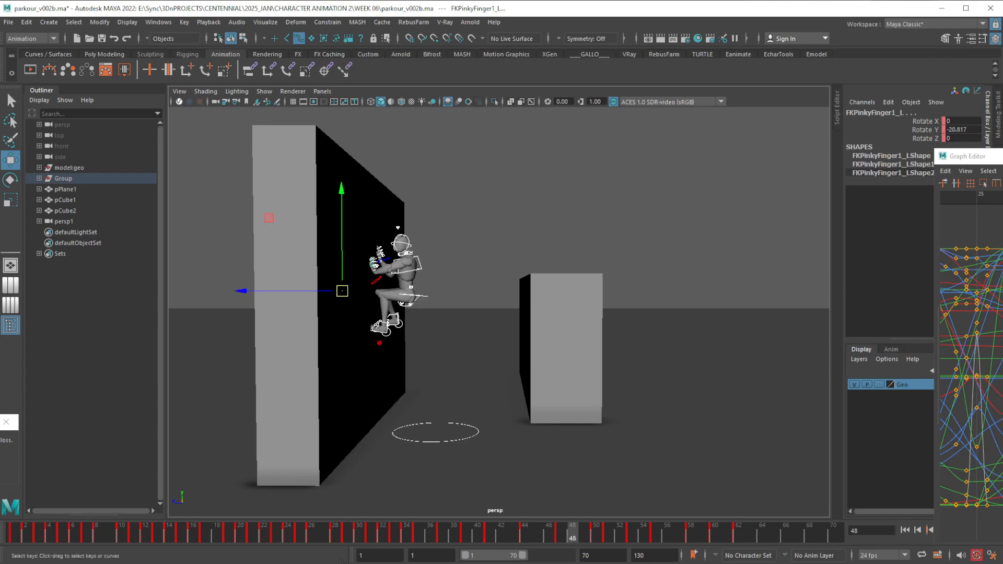
pyautogui.moveTo(967, 156); pyautogui.dragTo(830, 118)
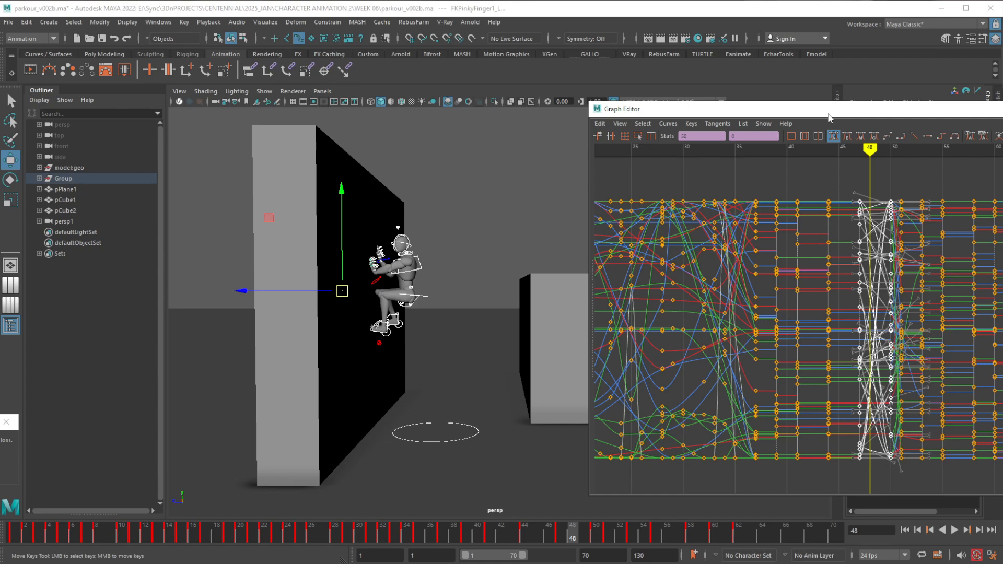
pyautogui.moveTo(920, 111); pyautogui.dragTo(910, 106)
pyautogui.click(924, 180)
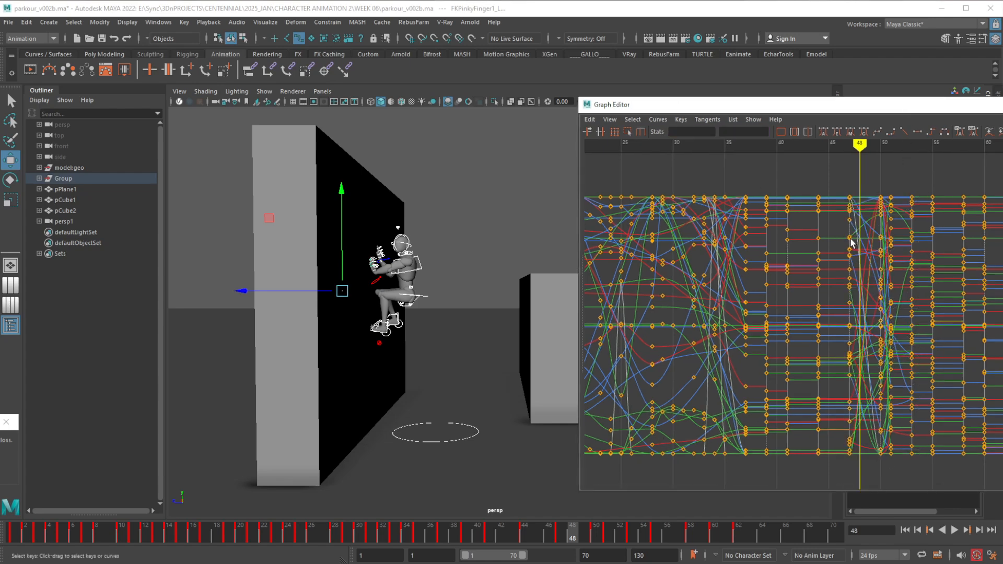
# Select the RootX_M control and examine its curves at frames 47, 50 and 51, returning to frame 47.
pyautogui.click(427, 298)
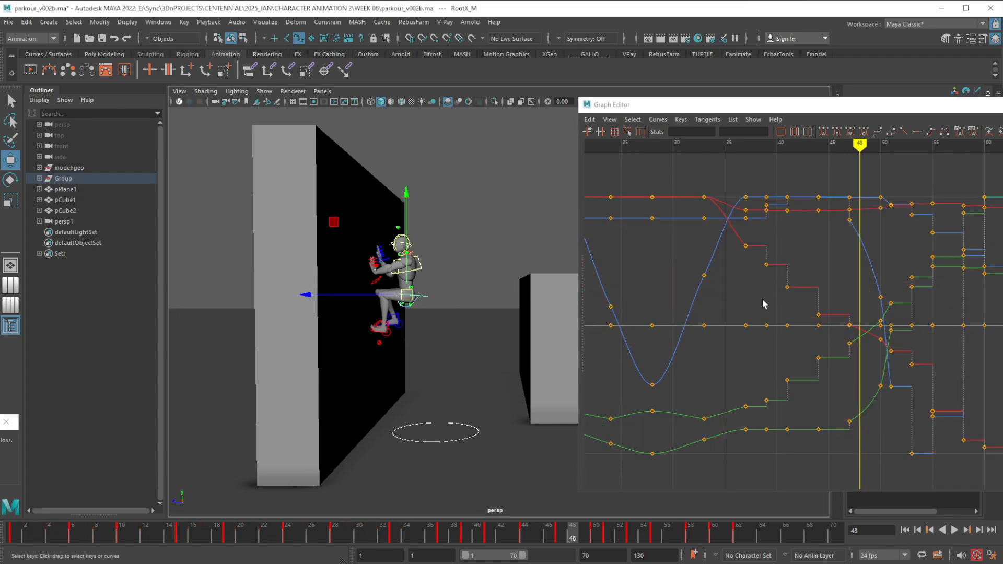
pyautogui.click(853, 150)
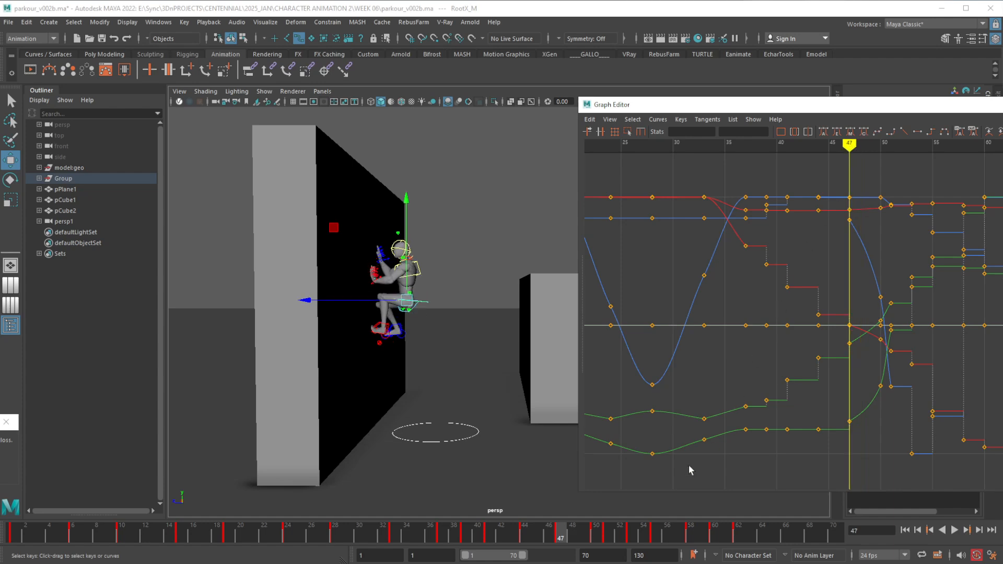
pyautogui.click(598, 538)
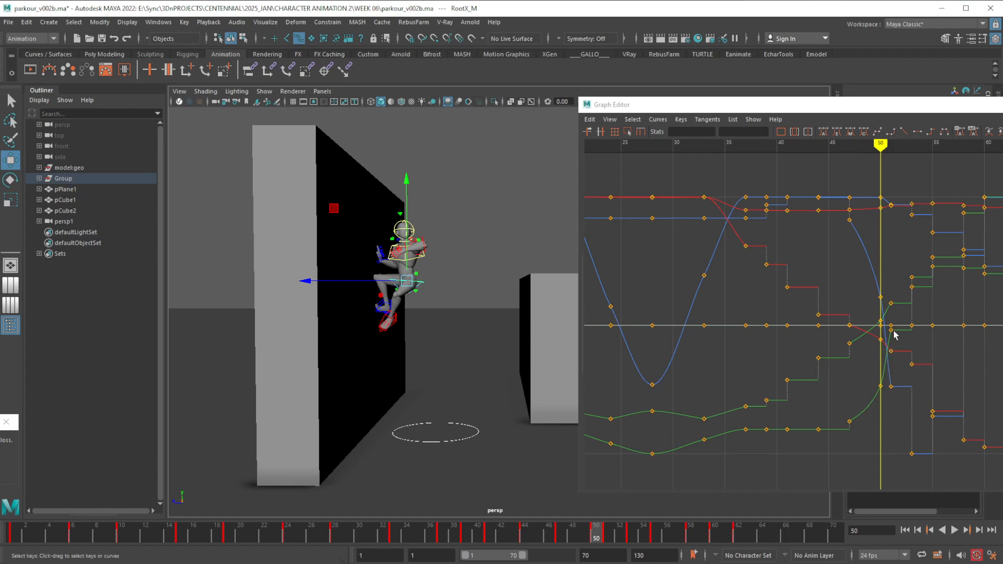
pyautogui.click(609, 534)
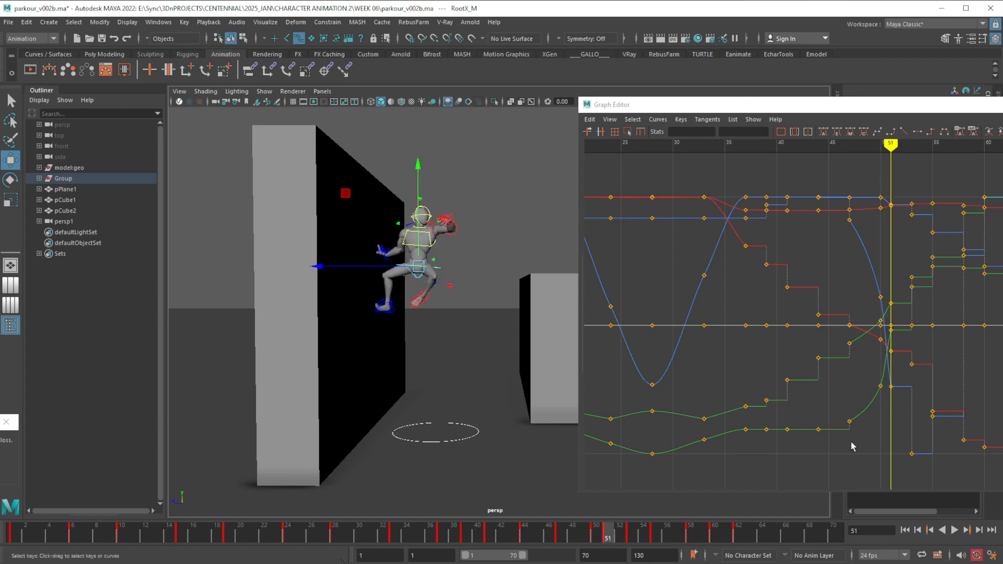
pyautogui.moveTo(846, 452); pyautogui.dragTo(862, 179)
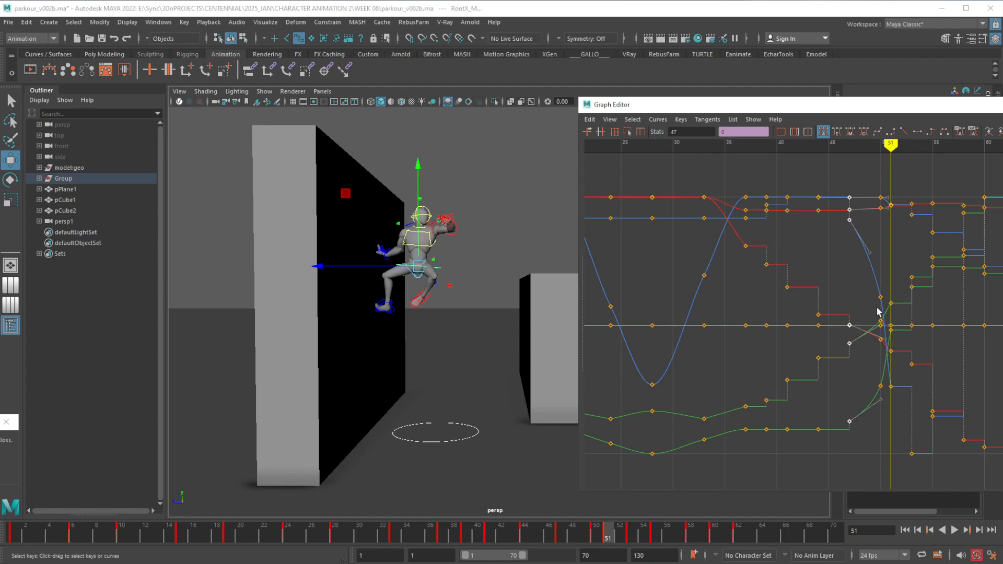
pyautogui.click(861, 231)
pyautogui.moveTo(889, 146)
pyautogui.mouseDown()
pyautogui.moveTo(845, 155)
pyautogui.moveTo(876, 157)
pyautogui.moveTo(852, 151)
pyautogui.mouseUp()
# Inspect the character up close, select the left IK arm control, and scrub its motion around frame 47 through to frame 50.
pyautogui.press('f')
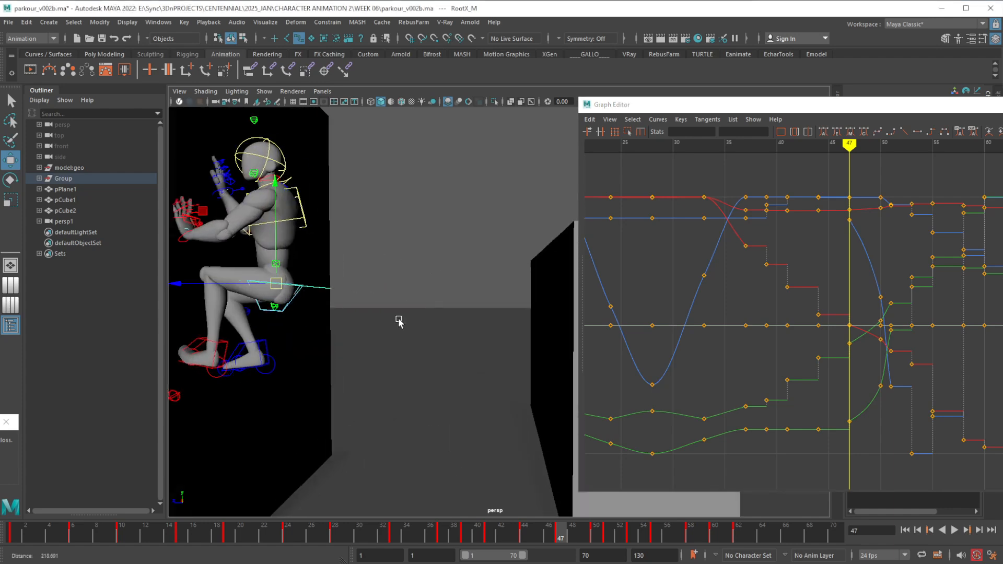
pyautogui.keyDown('alt'); pyautogui.moveTo(418, 303); pyautogui.dragTo(377, 332, button='middle'); pyautogui.keyUp('alt')
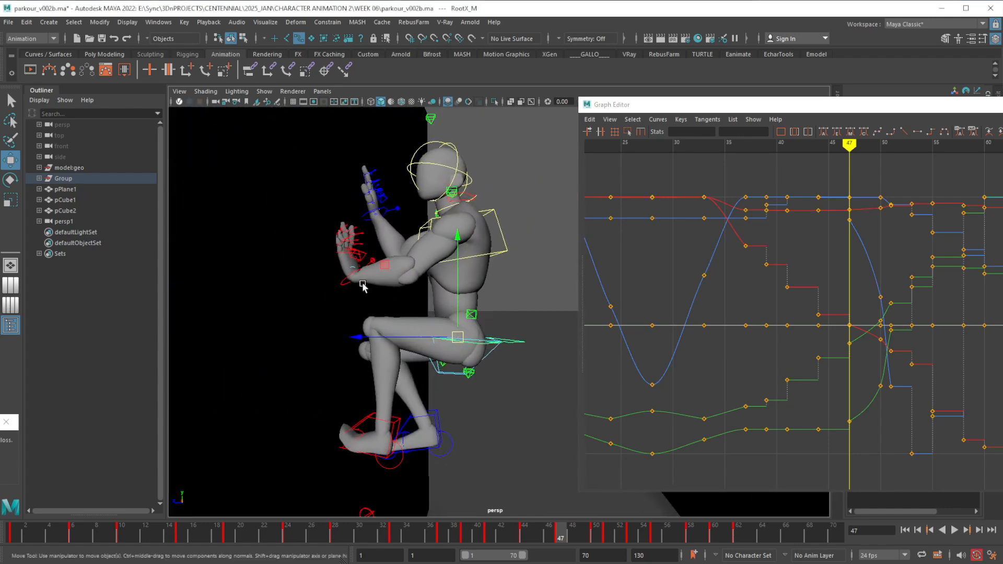
pyautogui.click(349, 277)
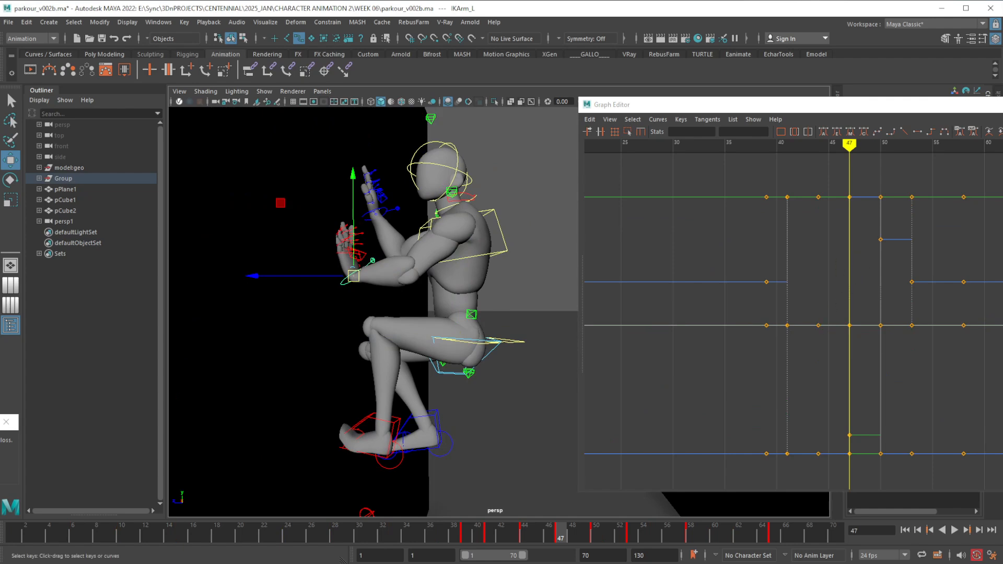
pyautogui.keyDown('alt'); pyautogui.moveTo(490, 410); pyautogui.dragTo(481, 386, button='right'); pyautogui.keyUp('alt')
pyautogui.keyDown('alt'); pyautogui.moveTo(481, 386); pyautogui.dragTo(407, 407, button='middle'); pyautogui.keyUp('alt')
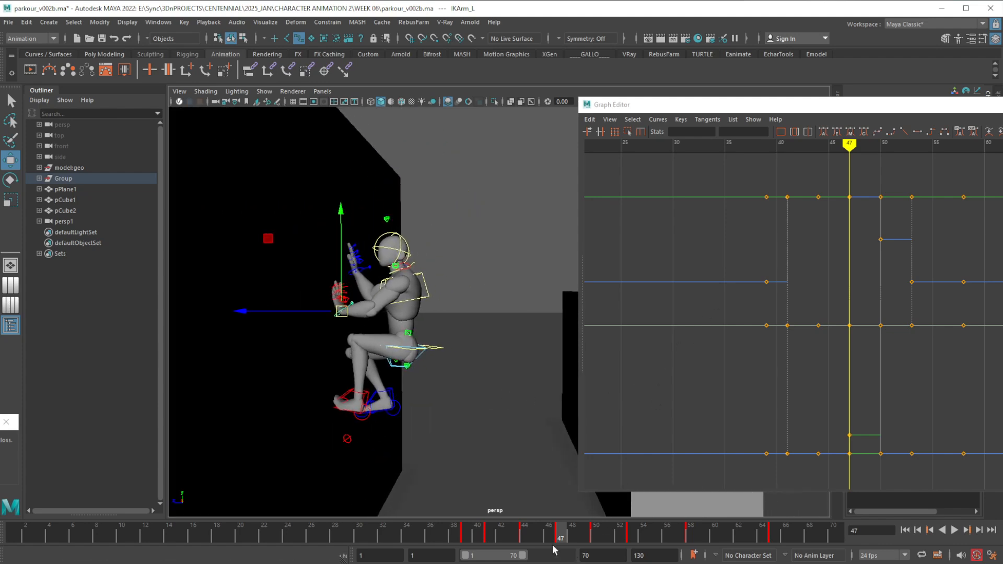
pyautogui.click(530, 539)
pyautogui.click(560, 537)
pyautogui.moveTo(562, 538); pyautogui.dragTo(596, 538)
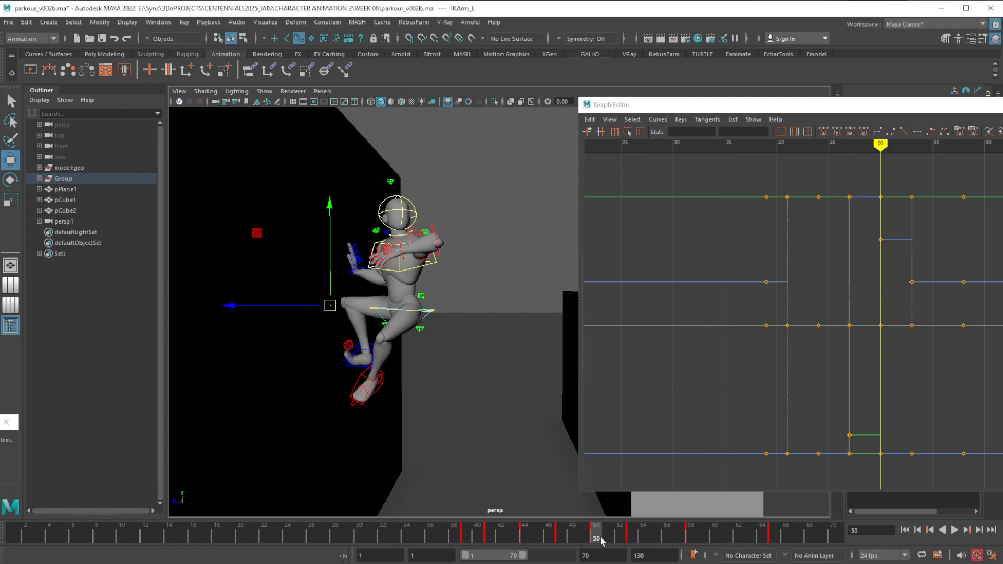
# Select all of the character's rig controls at frame 50 and examine the pose from an elevated front angle.
pyautogui.click(488, 415)
pyautogui.moveTo(514, 461); pyautogui.dragTo(289, 160)
pyautogui.keyDown('alt'); pyautogui.moveTo(340, 230); pyautogui.dragTo(366, 242, button='right'); pyautogui.keyUp('alt')
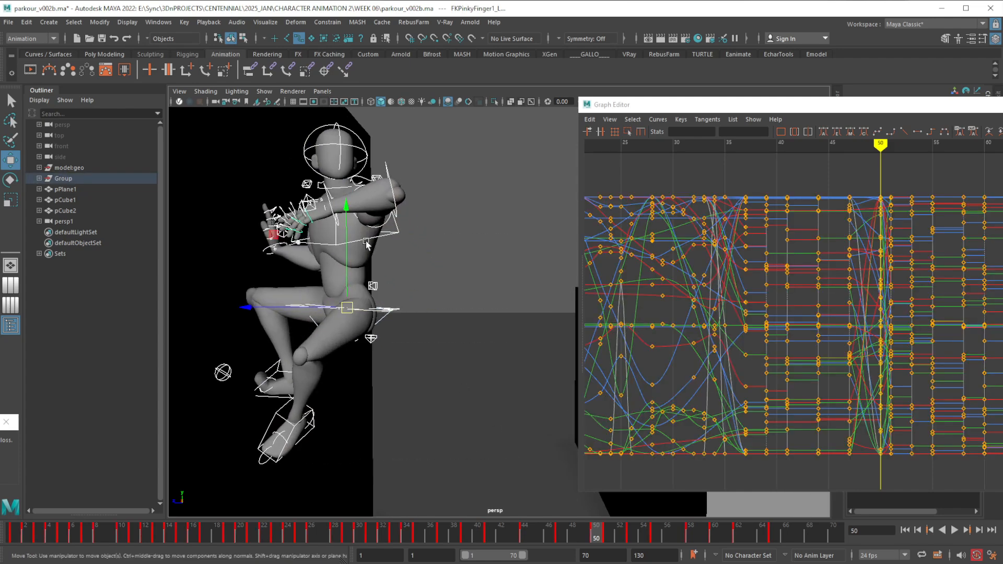
pyautogui.keyDown('alt'); pyautogui.moveTo(365, 242); pyautogui.dragTo(399, 296); pyautogui.keyUp('alt')
pyautogui.keyDown('alt'); pyautogui.moveTo(358, 283); pyautogui.dragTo(388, 302, button='middle'); pyautogui.keyUp('alt')
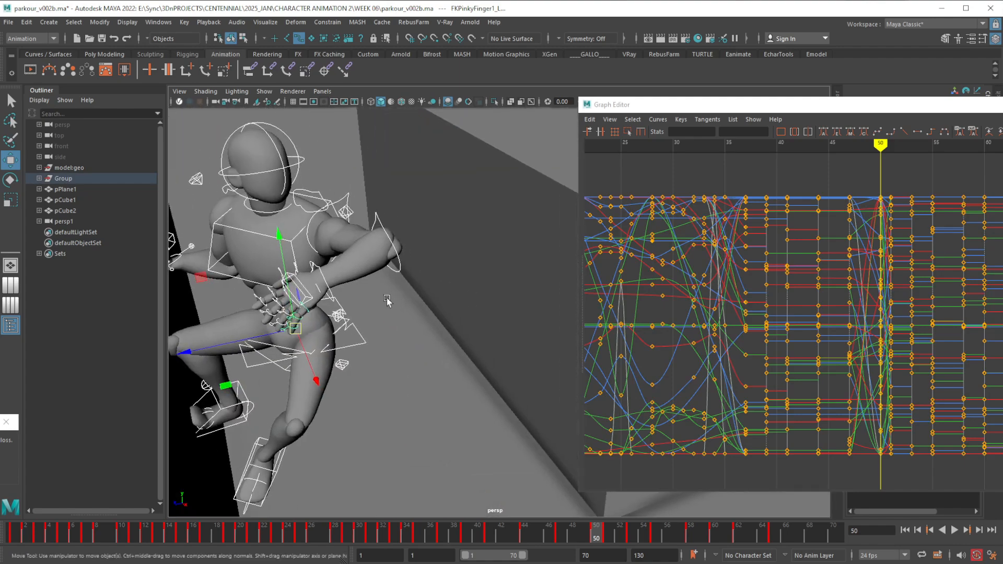
# Select the left FK elbow and FK shoulder controls at frame 50 and examine their curves and the arm pose.
pyautogui.click(331, 295)
pyautogui.click(395, 269)
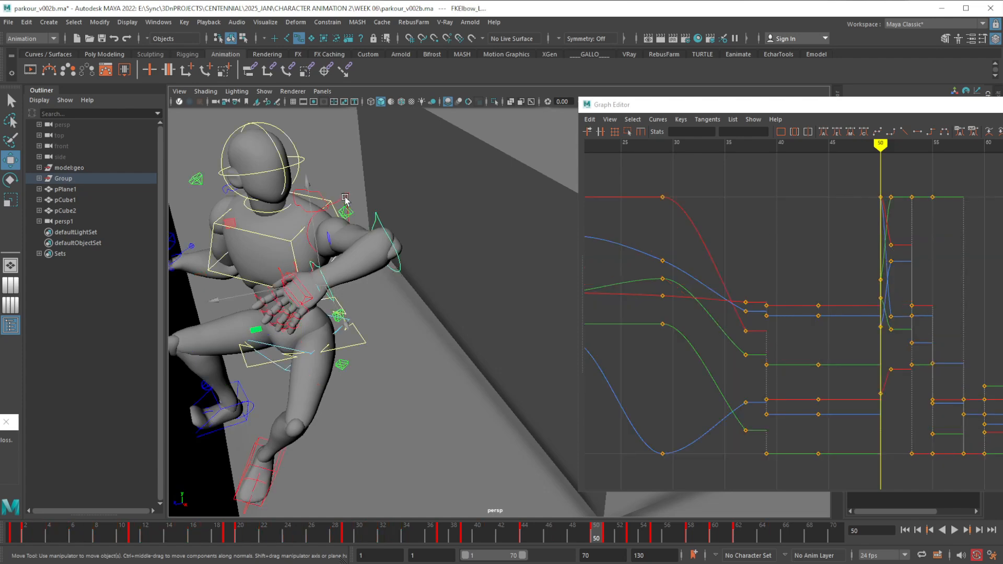
pyautogui.click(345, 200)
pyautogui.press('f')
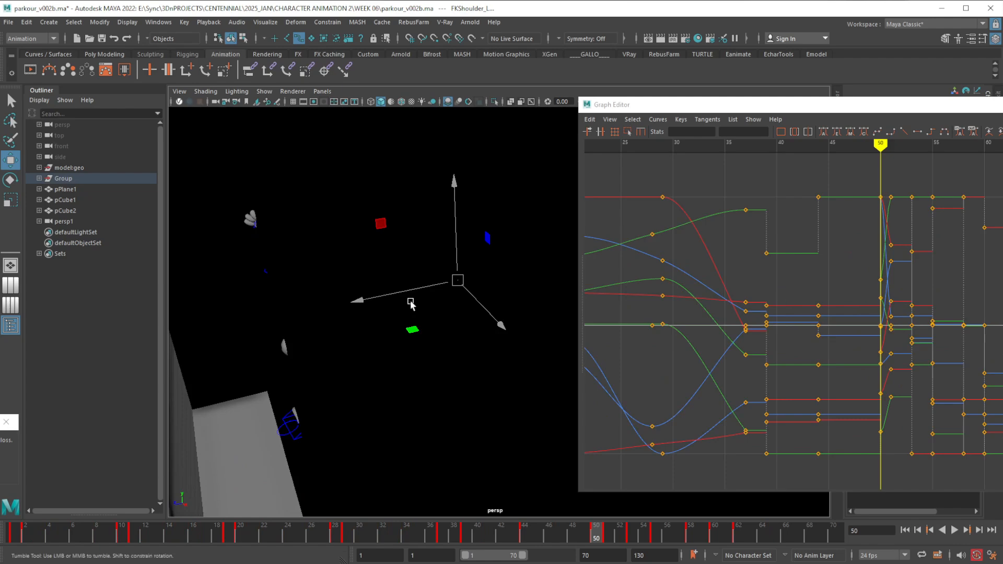
pyautogui.scroll(-5, 411, 304)
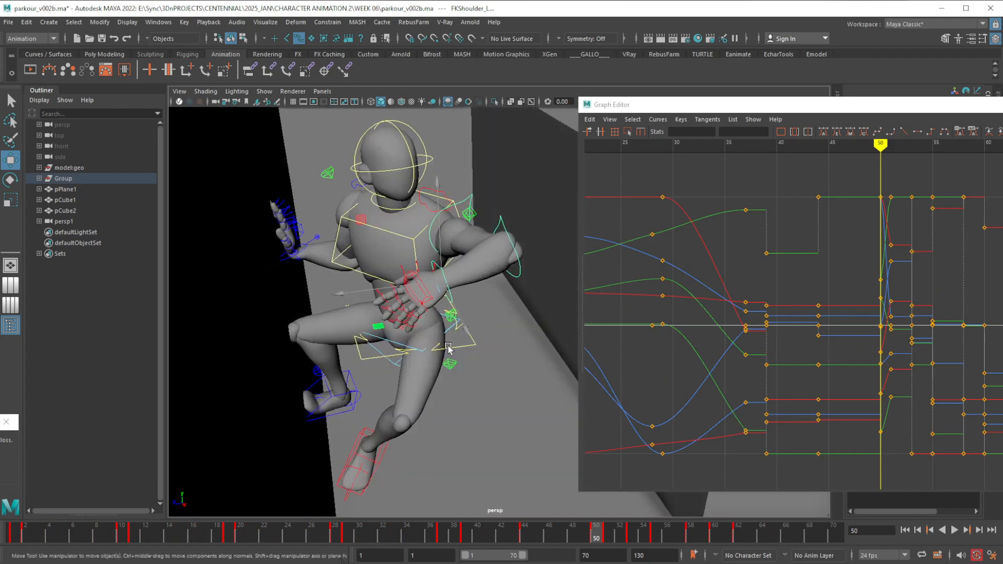
pyautogui.scroll(-2, 450, 363)
pyautogui.keyDown('alt'); pyautogui.moveTo(477, 409); pyautogui.dragTo(478, 399); pyautogui.keyUp('alt')
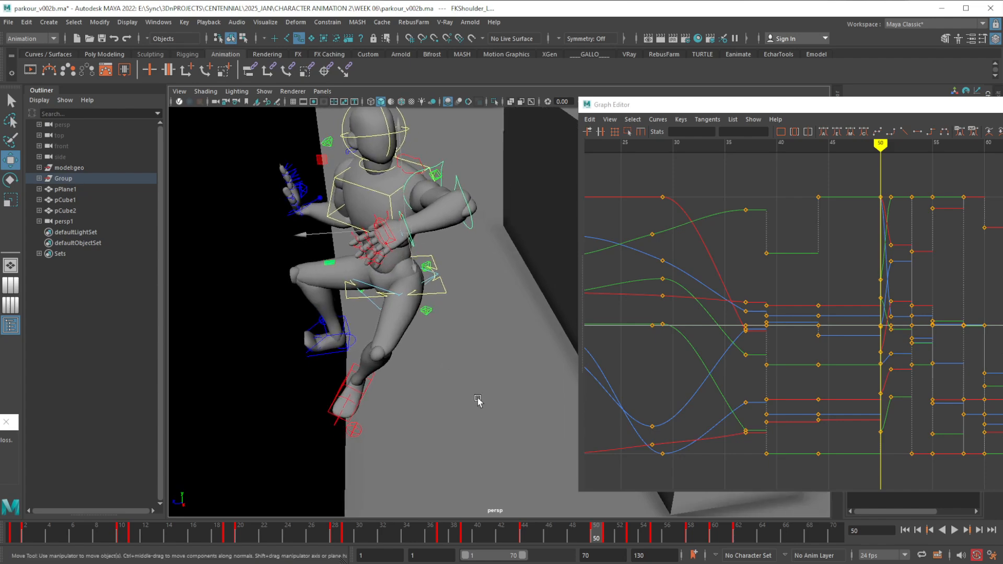
pyautogui.keyDown('alt'); pyautogui.moveTo(497, 316); pyautogui.dragTo(497, 328, button='middle'); pyautogui.keyUp('alt')
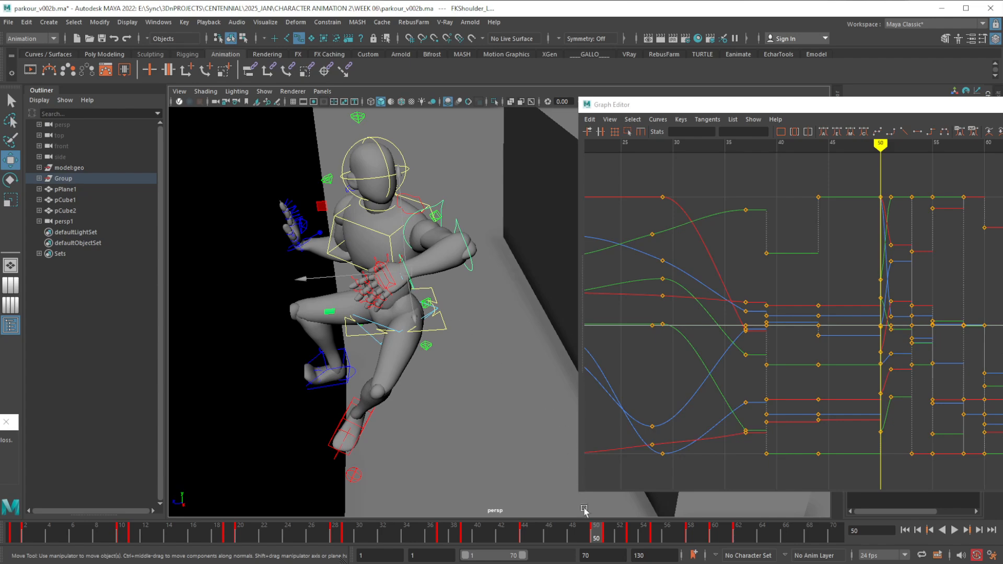
# Isolate the left IK arm control's Translate Z curve in the Graph Editor and compare the arm at frames 47 and 50.
pyautogui.click(566, 535)
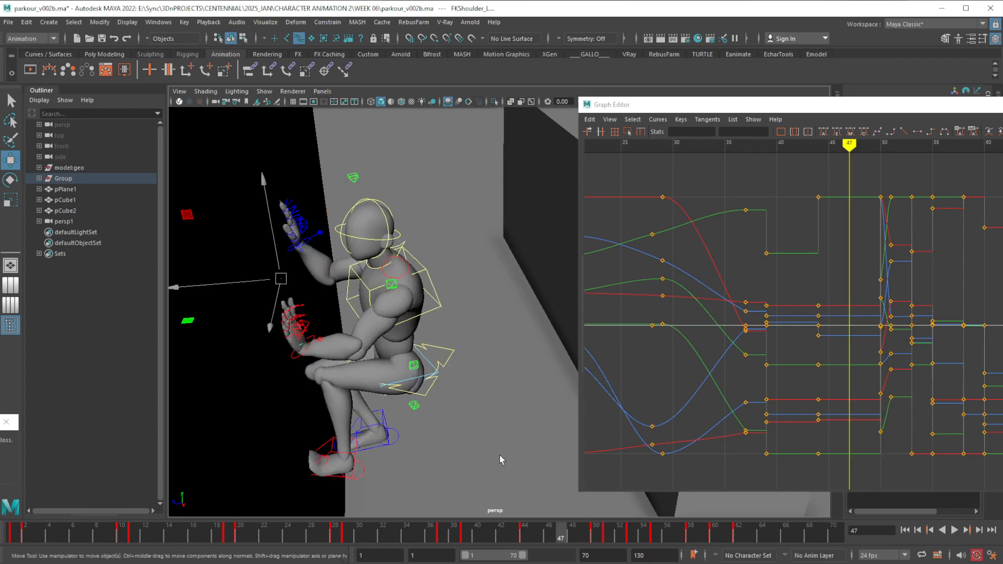
pyautogui.click(295, 360)
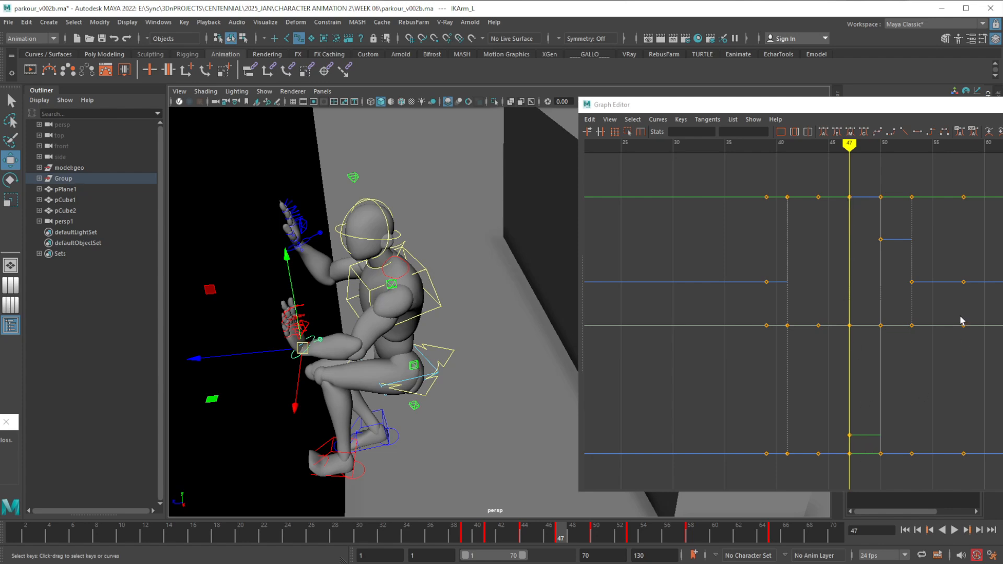
pyautogui.moveTo(933, 104); pyautogui.dragTo(911, 210)
pyautogui.click(921, 139)
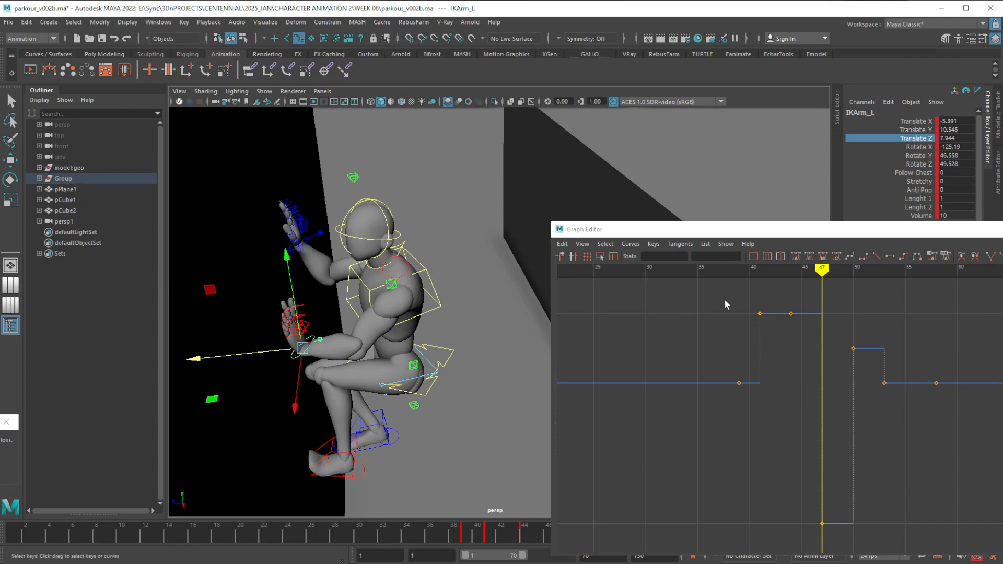
pyautogui.moveTo(735, 231); pyautogui.dragTo(748, 135)
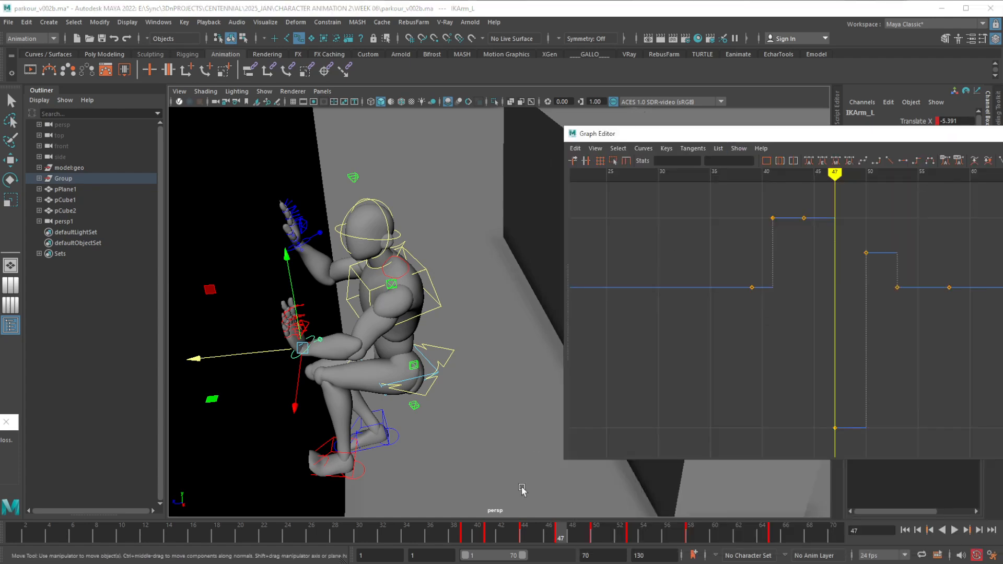
pyautogui.click(596, 534)
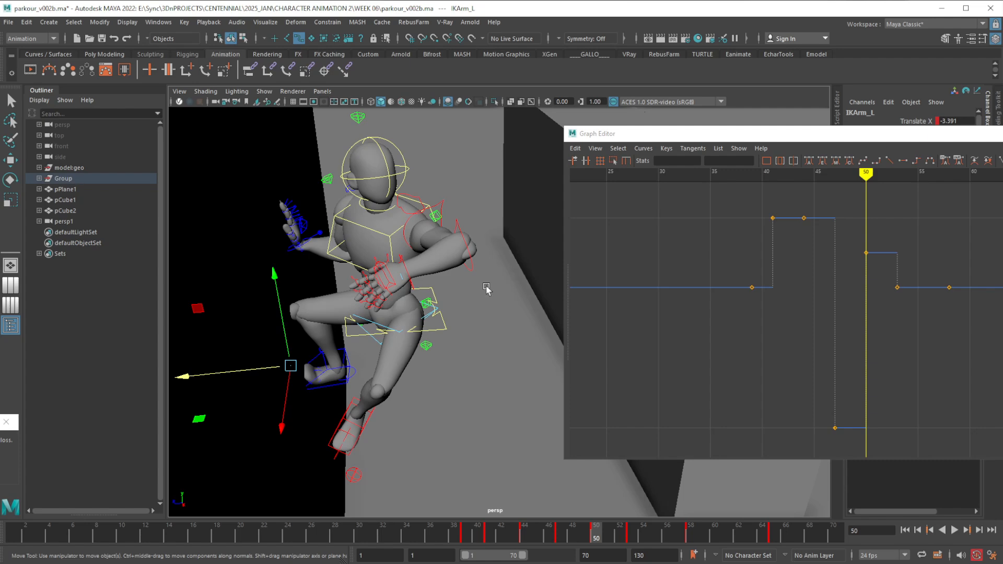
pyautogui.click(560, 535)
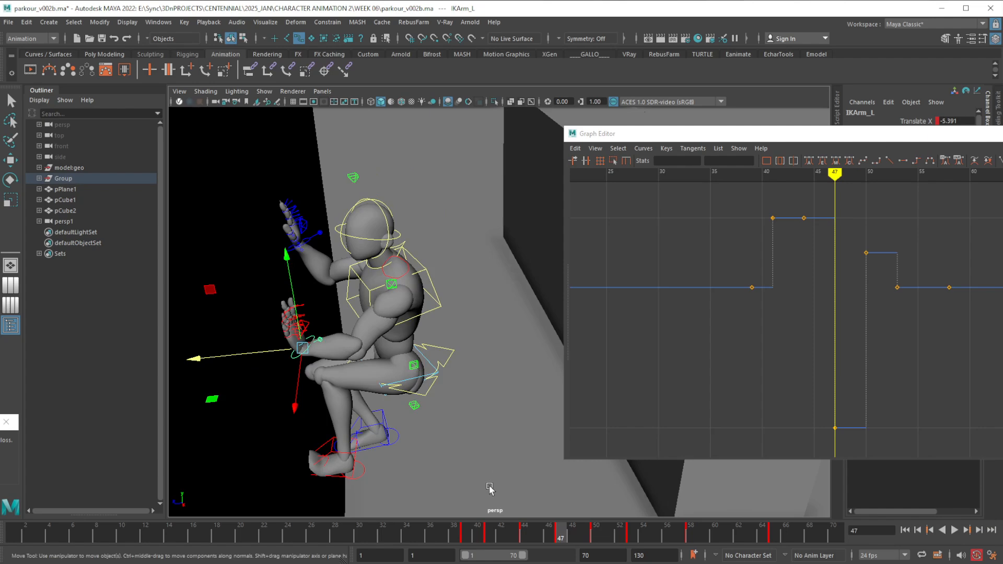
# Select all of the character's rig controls and apply auto tangents to their keys at frame 47.
pyautogui.moveTo(489, 487); pyautogui.dragTo(242, 155)
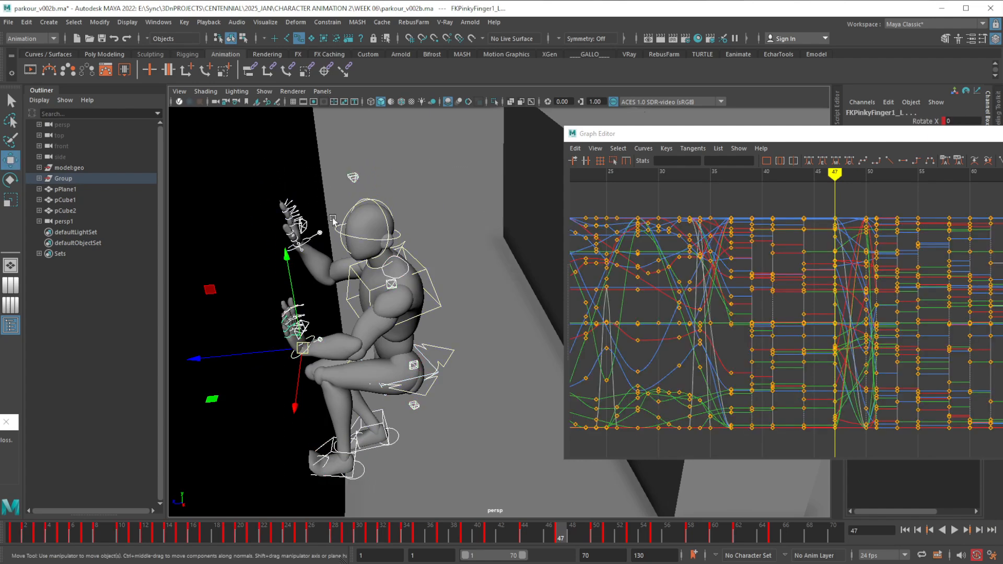
pyautogui.moveTo(826, 202); pyautogui.dragTo(844, 434)
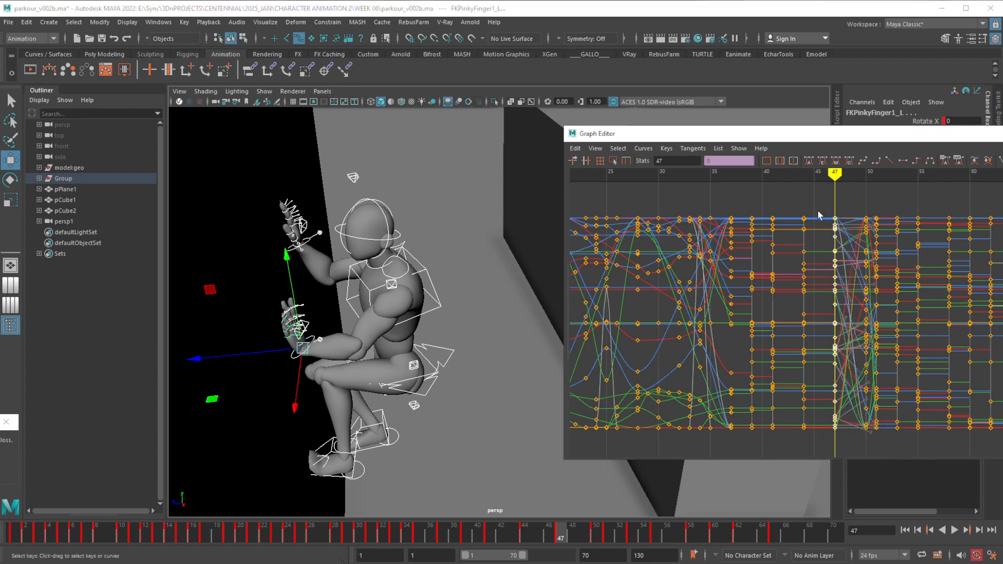
pyautogui.click(809, 160)
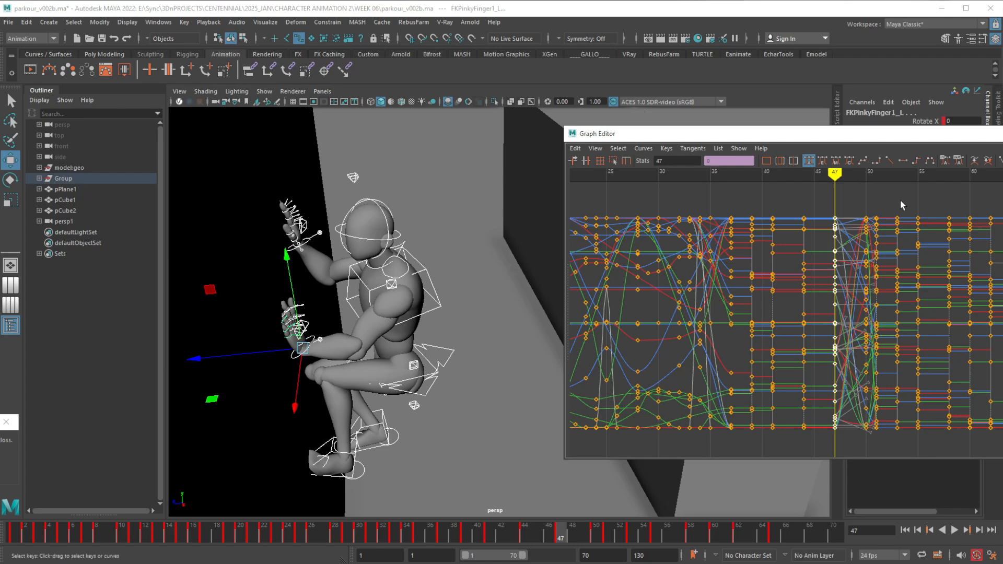
# Clear the rig selection and examine the crouched pose against the wall at frame 47 from the side.
pyautogui.click(474, 446)
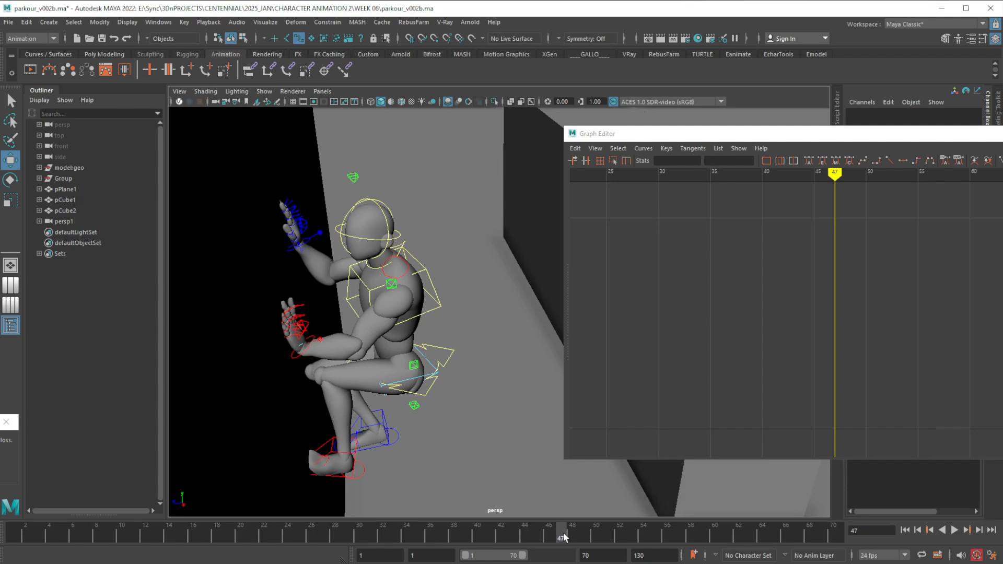
pyautogui.moveTo(564, 539)
pyautogui.mouseDown()
pyautogui.moveTo(613, 534)
pyautogui.moveTo(566, 540)
pyautogui.mouseUp()
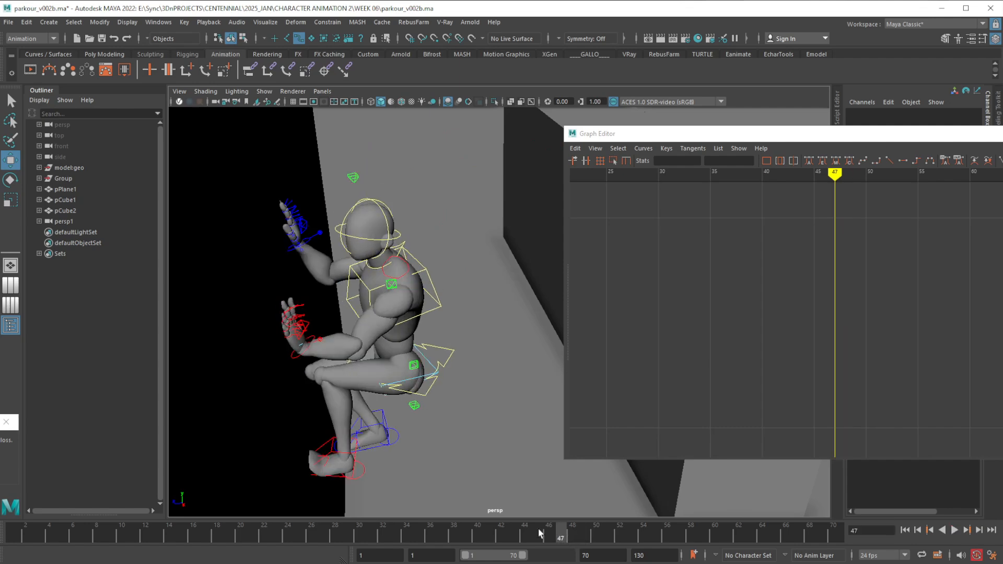
pyautogui.keyDown('alt'); pyautogui.moveTo(501, 481); pyautogui.dragTo(467, 457); pyautogui.keyUp('alt')
pyautogui.scroll(6, 455, 463)
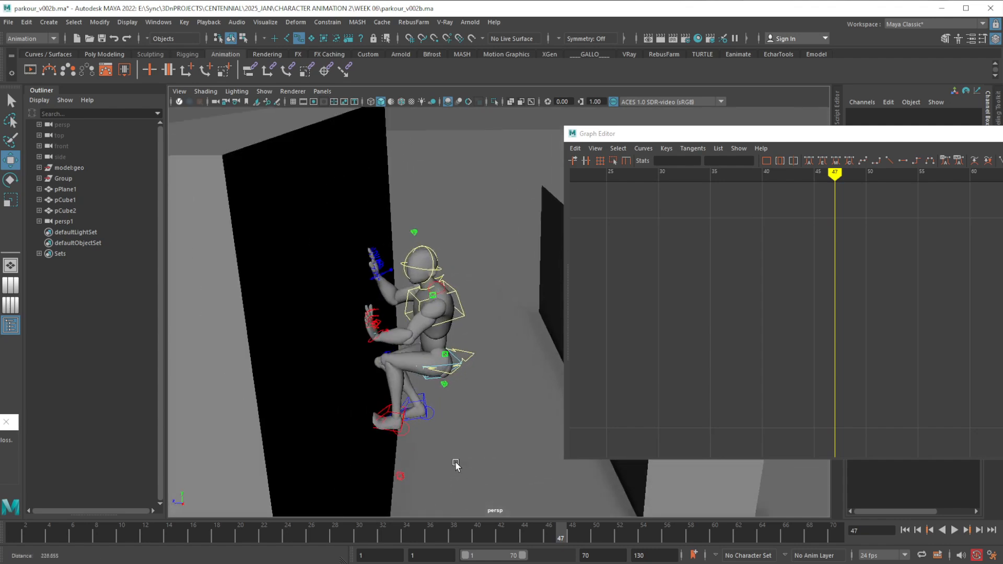
pyautogui.moveTo(562, 538)
pyautogui.mouseDown()
pyautogui.moveTo(606, 535)
pyautogui.moveTo(561, 536)
pyautogui.mouseUp()
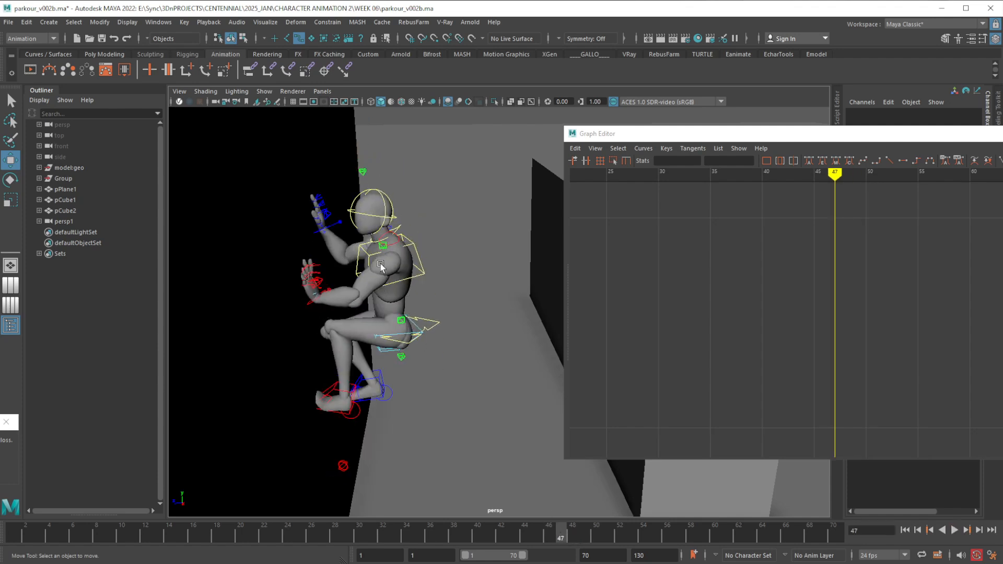
pyautogui.keyDown('alt'); pyautogui.moveTo(380, 266); pyautogui.dragTo(382, 302, button='right'); pyautogui.keyUp('alt')
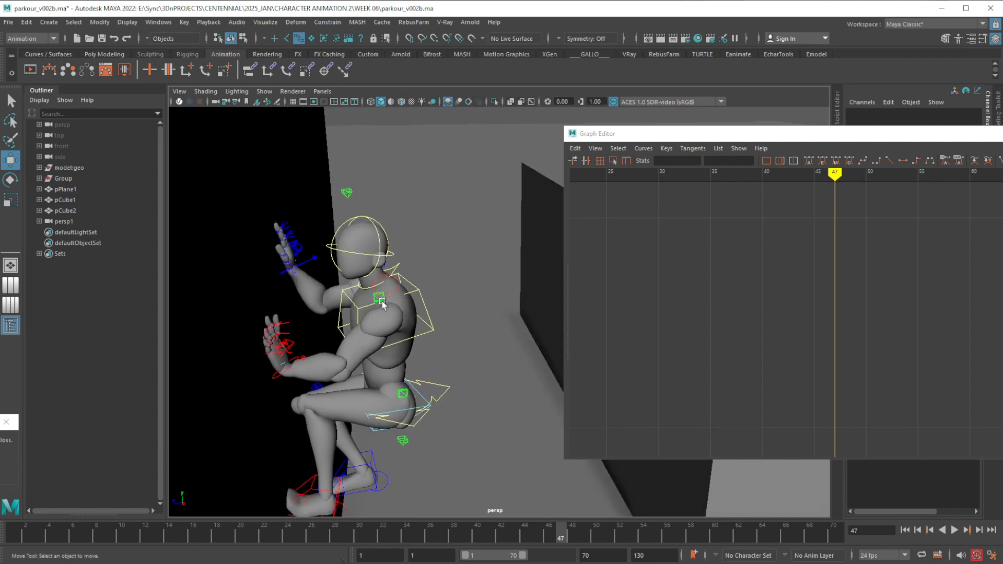
# Select the left arm's FK/IK switch control and check its FKIKBlend value at frames 47 and 50.
pyautogui.click(381, 300)
pyautogui.keyDown('alt'); pyautogui.moveTo(382, 301); pyautogui.dragTo(392, 302); pyautogui.keyUp('alt')
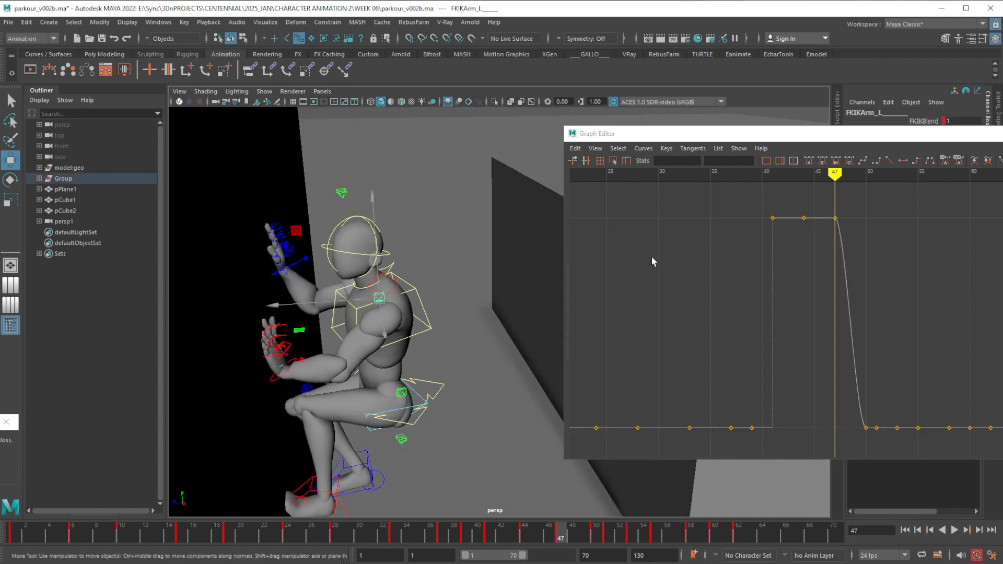
pyautogui.moveTo(835, 139); pyautogui.dragTo(941, 154)
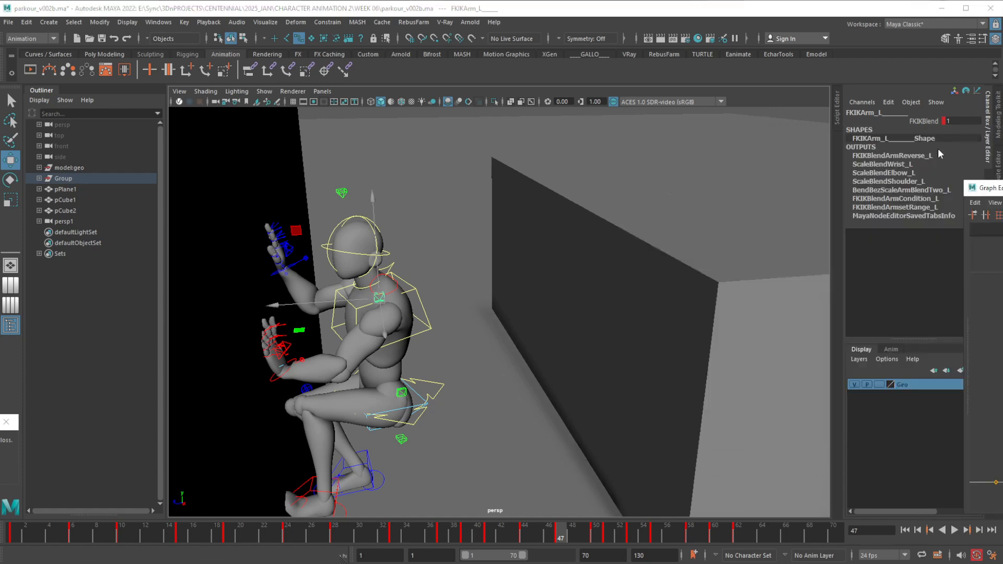
pyautogui.click(596, 538)
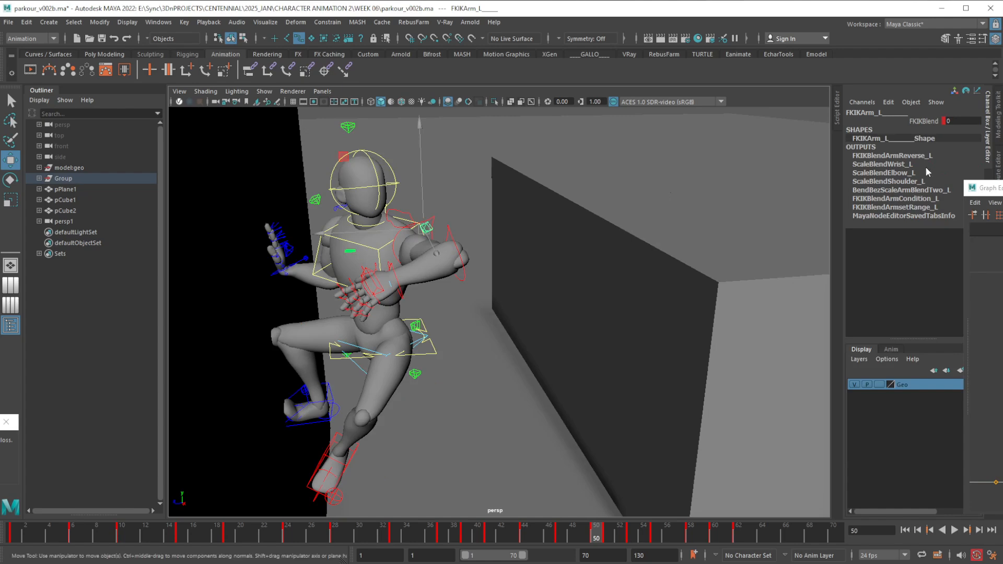
# Examine the left arm's FKIKBlend curve between frames 47 and 50 in the Graph Editor, scrubbing to frame 49.
pyautogui.moveTo(988, 188); pyautogui.dragTo(599, 137)
pyautogui.keyDown('alt'); pyautogui.moveTo(775, 289); pyautogui.dragTo(812, 282, button='right'); pyautogui.keyUp('alt')
pyautogui.keyDown('alt'); pyautogui.moveTo(812, 283); pyautogui.dragTo(682, 253, button='middle'); pyautogui.keyUp('alt')
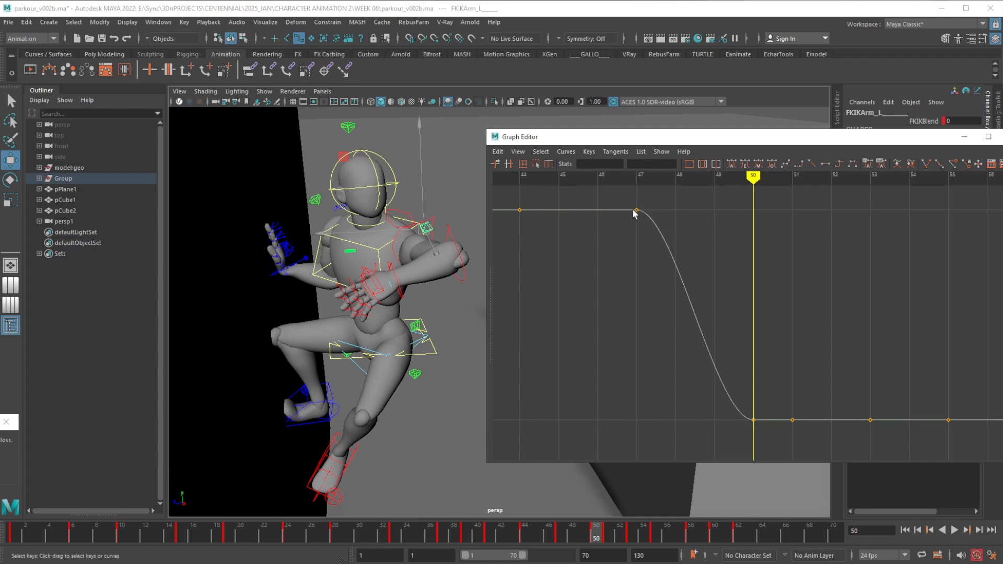
pyautogui.moveTo(640, 181); pyautogui.dragTo(720, 192)
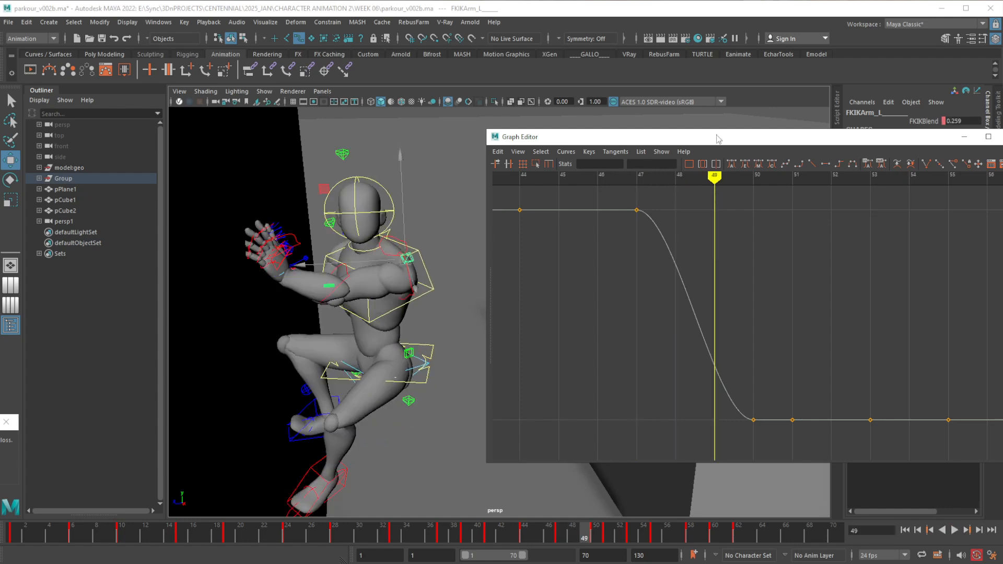
# Uncover the viewport, return to frame 47 and inspect the left arm and hand against the wall up close.
pyautogui.moveTo(717, 139); pyautogui.dragTo(1002, 173)
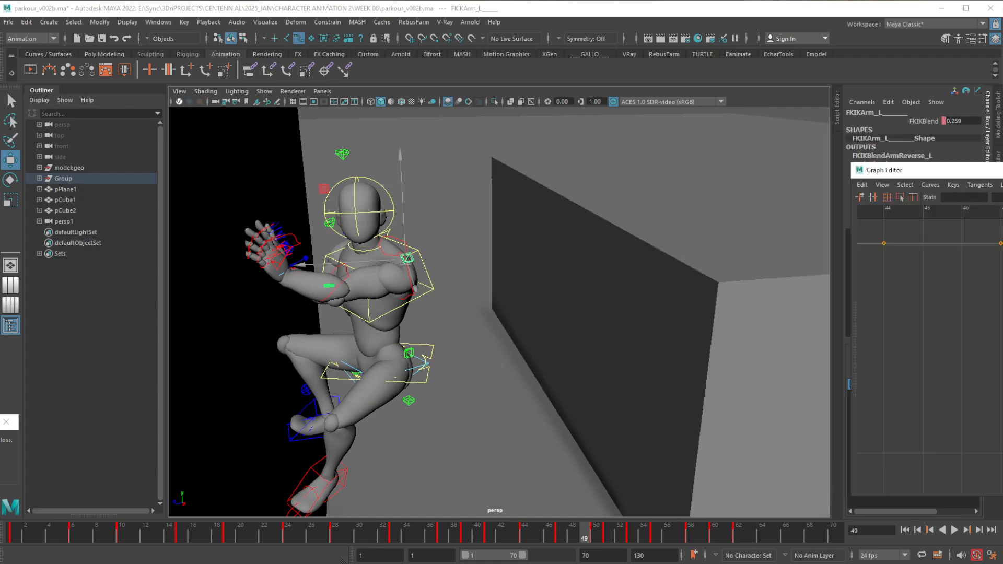
pyautogui.keyDown('alt'); pyautogui.moveTo(340, 353); pyautogui.dragTo(423, 315, button='middle'); pyautogui.keyUp('alt')
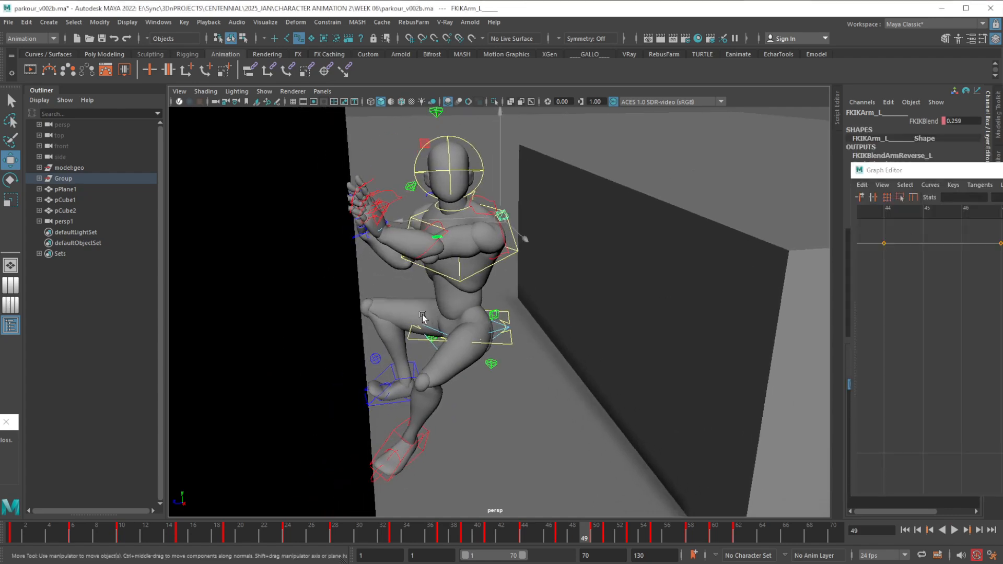
pyautogui.click(557, 540)
pyautogui.keyDown('alt'); pyautogui.moveTo(532, 445); pyautogui.dragTo(504, 430); pyautogui.keyUp('alt')
pyautogui.scroll(5, 437, 349)
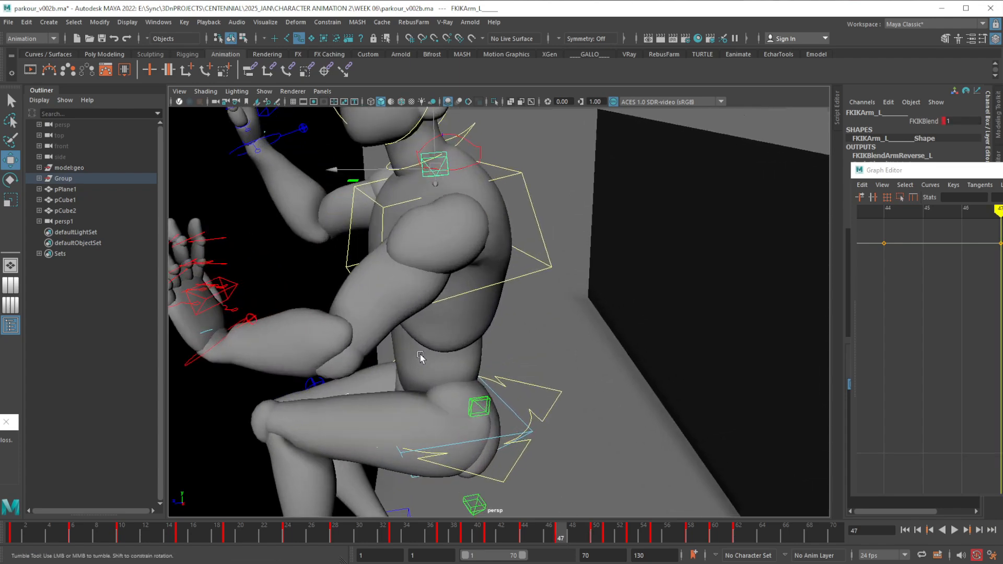
pyautogui.keyDown('alt'); pyautogui.moveTo(420, 355); pyautogui.dragTo(425, 349); pyautogui.keyUp('alt')
pyautogui.keyDown('alt'); pyautogui.moveTo(425, 349); pyautogui.dragTo(441, 356, button='middle'); pyautogui.keyUp('alt')
pyautogui.scroll(-5, 452, 354)
pyautogui.keyDown('alt'); pyautogui.moveTo(450, 353); pyautogui.dragTo(433, 360); pyautogui.keyUp('alt')
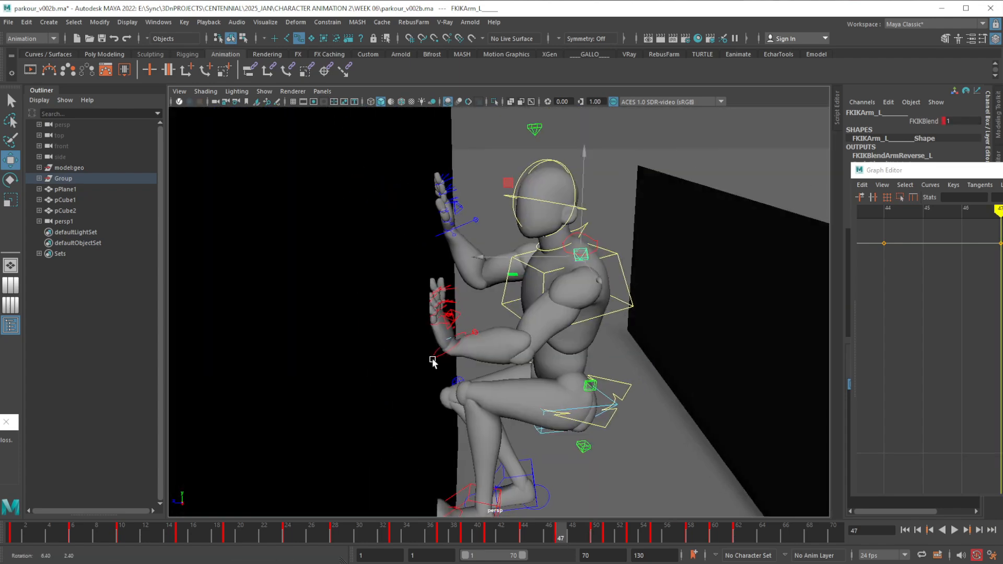
pyautogui.scroll(6, 434, 359)
pyautogui.scroll(-4, 439, 356)
pyautogui.scroll(1, 438, 361)
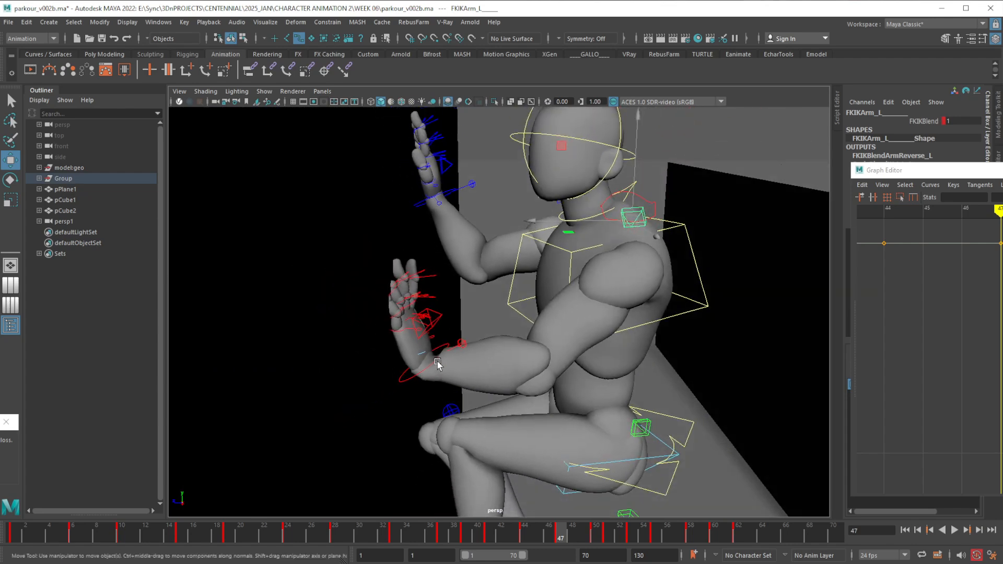
# Select the left IK arm control and compare the arm pose at frames 50 and 47.
pyautogui.click(437, 362)
pyautogui.click(597, 538)
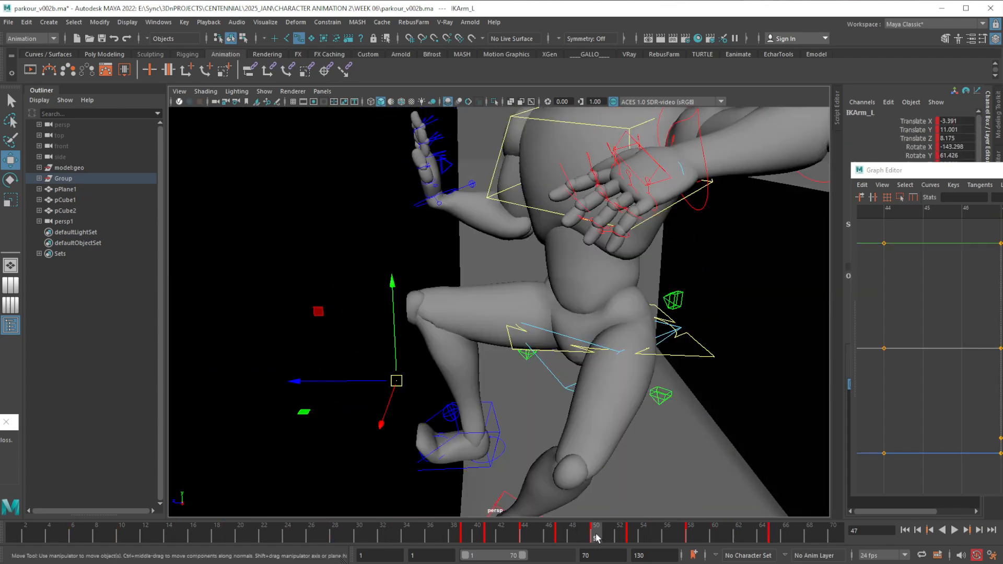
pyautogui.scroll(-5, 620, 221)
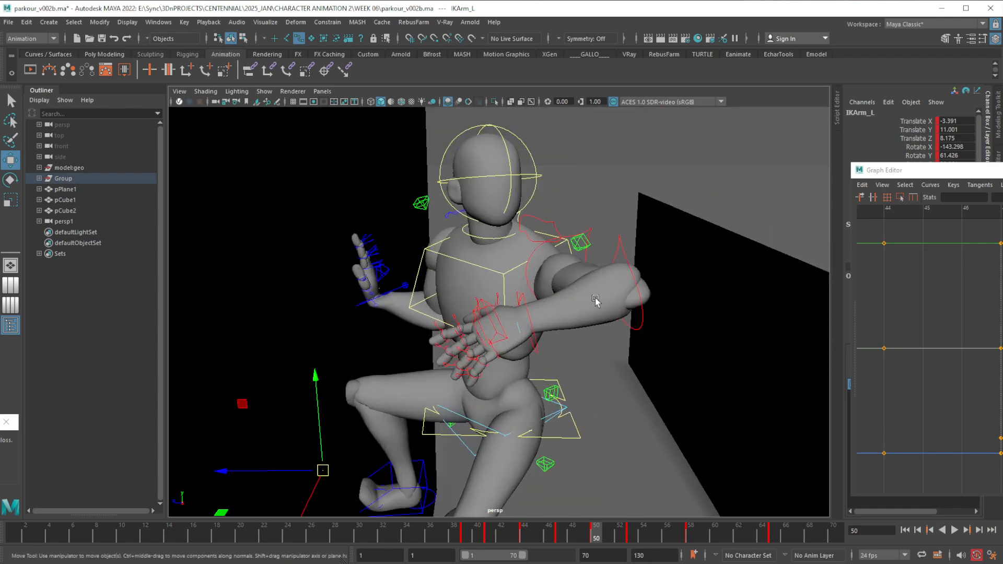
pyautogui.click(562, 538)
pyautogui.keyDown('alt'); pyautogui.moveTo(562, 451); pyautogui.dragTo(561, 438); pyautogui.keyUp('alt')
# Adjust the left IK arm control at frame 47 to about -117.8 Rotate X, 31.8 Rotate Y and 7.64 Translate Z, undoing larger trial changes.
pyautogui.press('e')
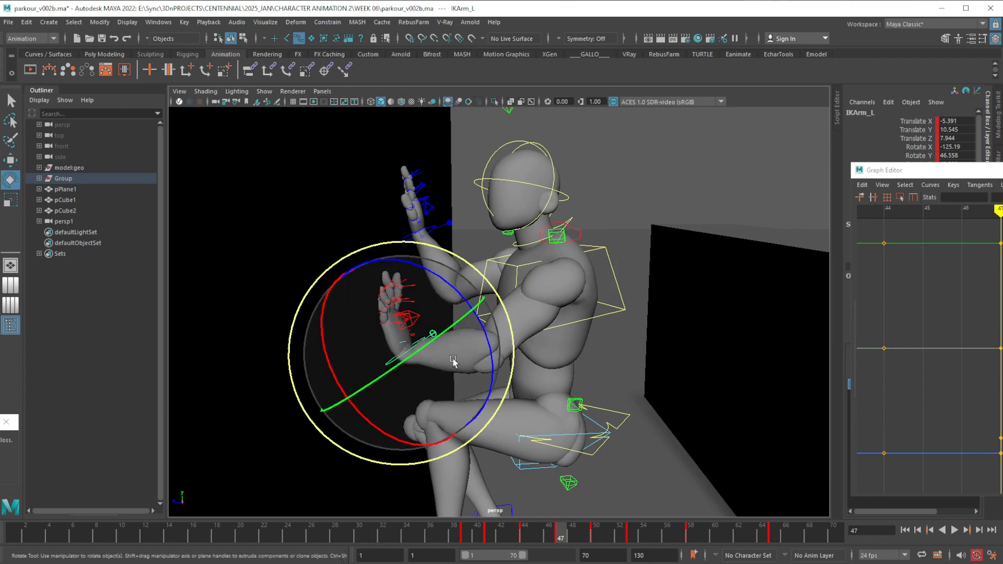
pyautogui.moveTo(483, 342); pyautogui.dragTo(470, 304)
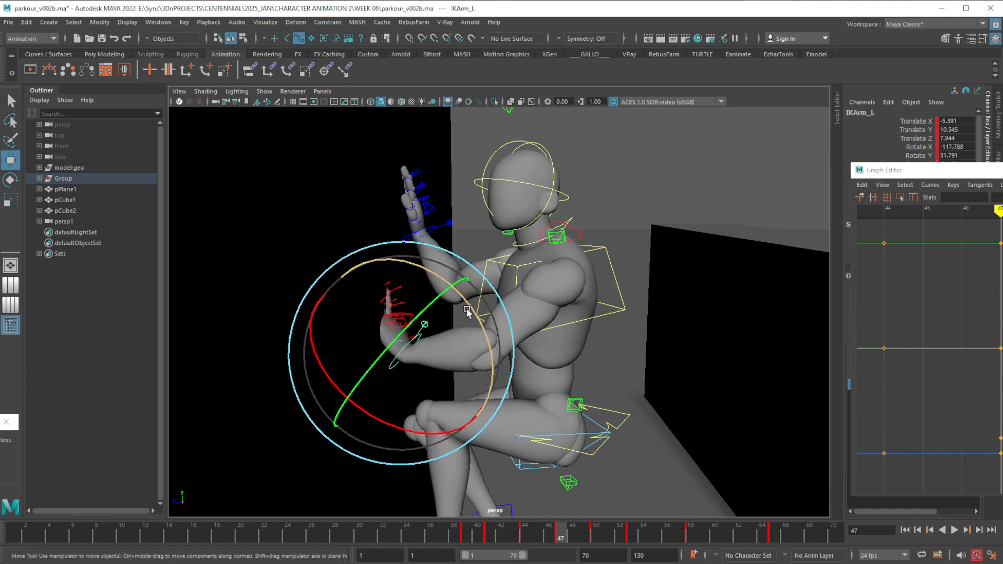
pyautogui.press('w')
pyautogui.moveTo(405, 354); pyautogui.dragTo(579, 266)
pyautogui.press('e')
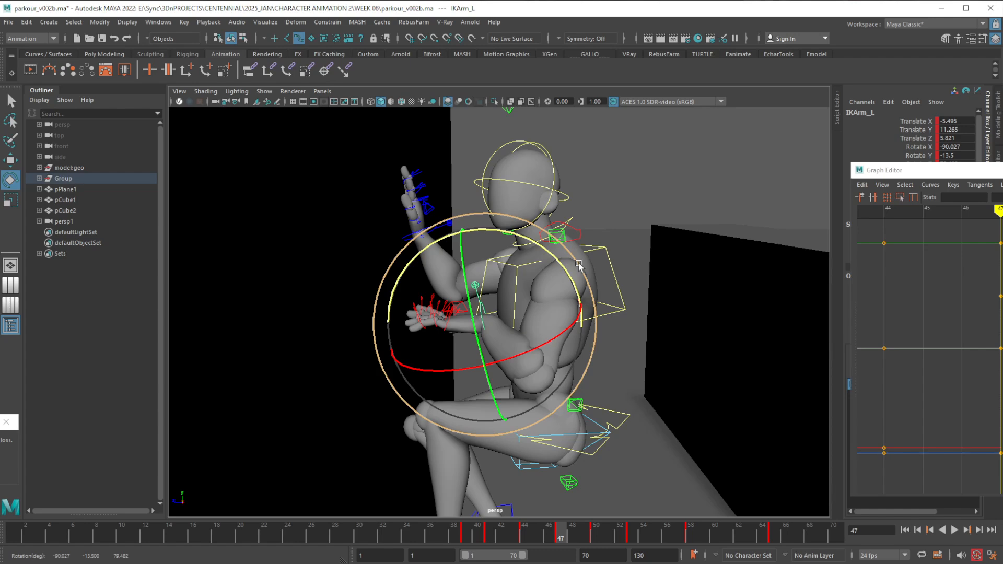
pyautogui.moveTo(579, 266); pyautogui.dragTo(579, 265)
pyautogui.hotkey('ctrl', 'z')
pyautogui.hotkey('ctrl', 'z')
pyautogui.hotkey('ctrl', 'z')
pyautogui.hotkey('ctrl', 'z')
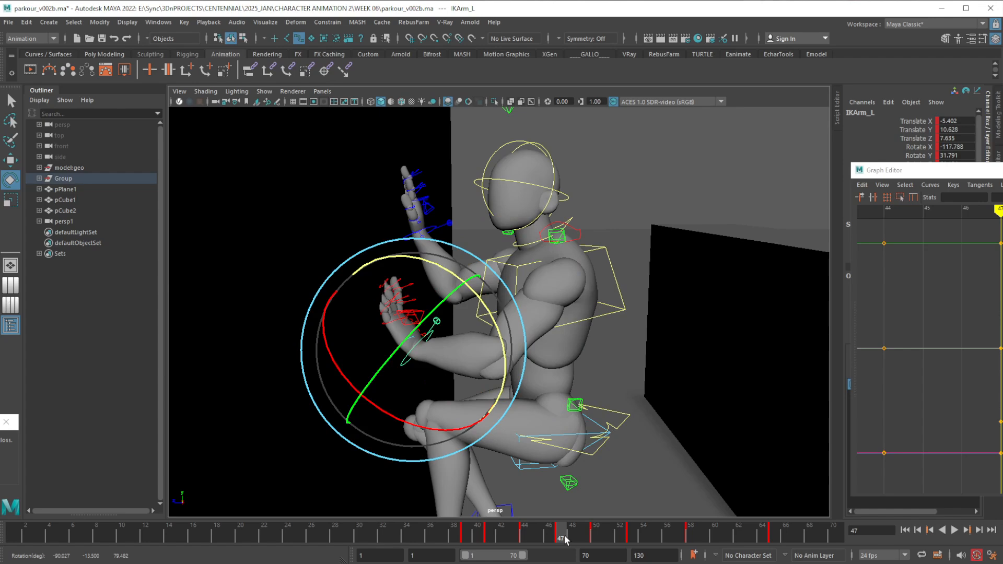
# Set the left arm's FKIKBlend to 1 at frame 48.
pyautogui.moveTo(565, 539)
pyautogui.mouseDown()
pyautogui.moveTo(594, 536)
pyautogui.moveTo(566, 537)
pyautogui.mouseUp()
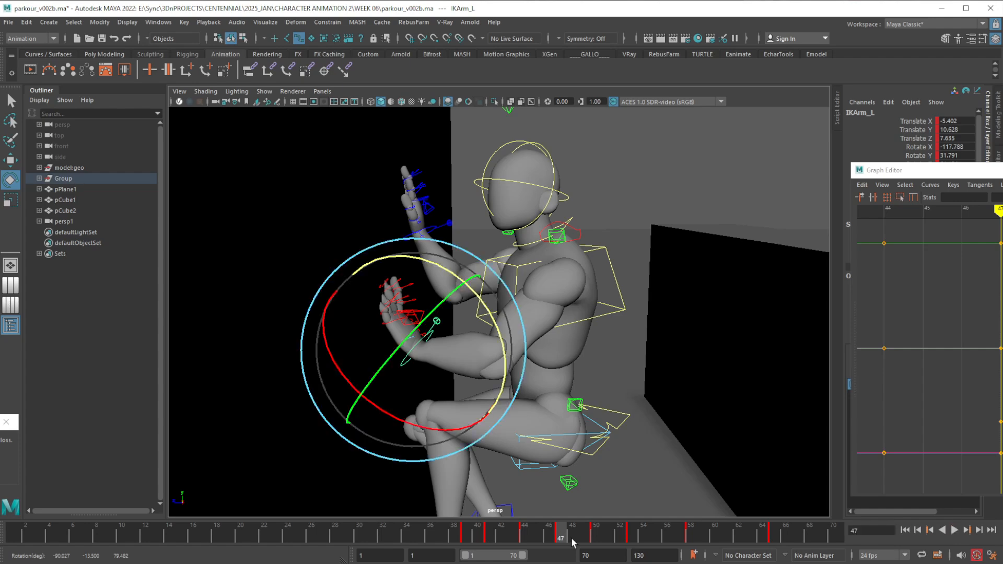
pyautogui.click(573, 535)
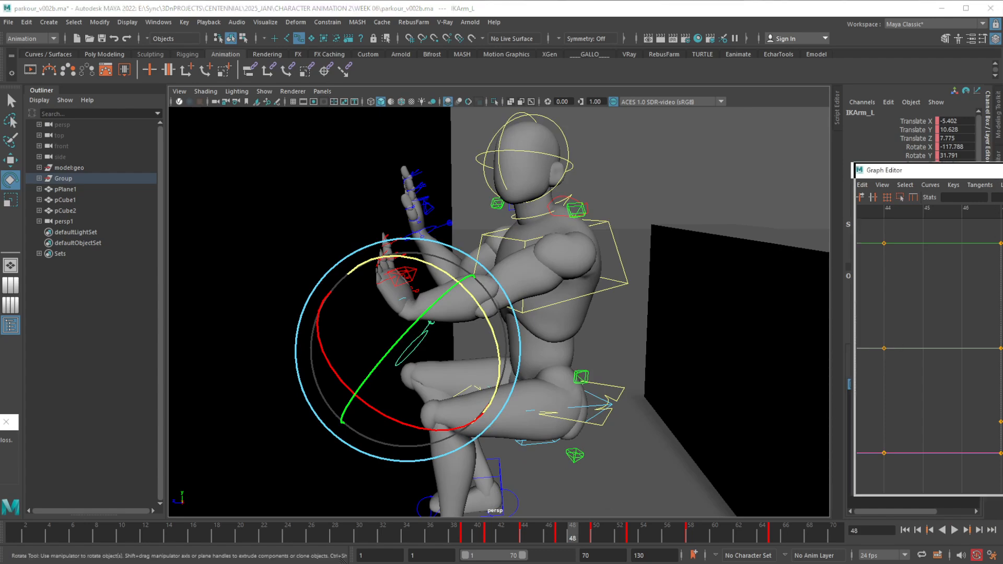
pyautogui.click(575, 207)
pyautogui.press('w')
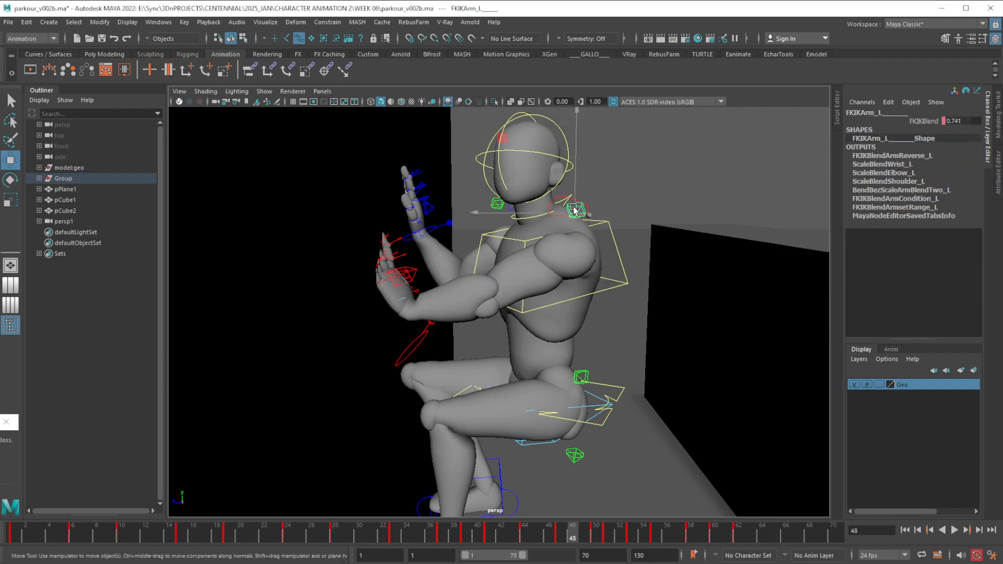
pyautogui.doubleClick(968, 121)
pyautogui.press('Return')
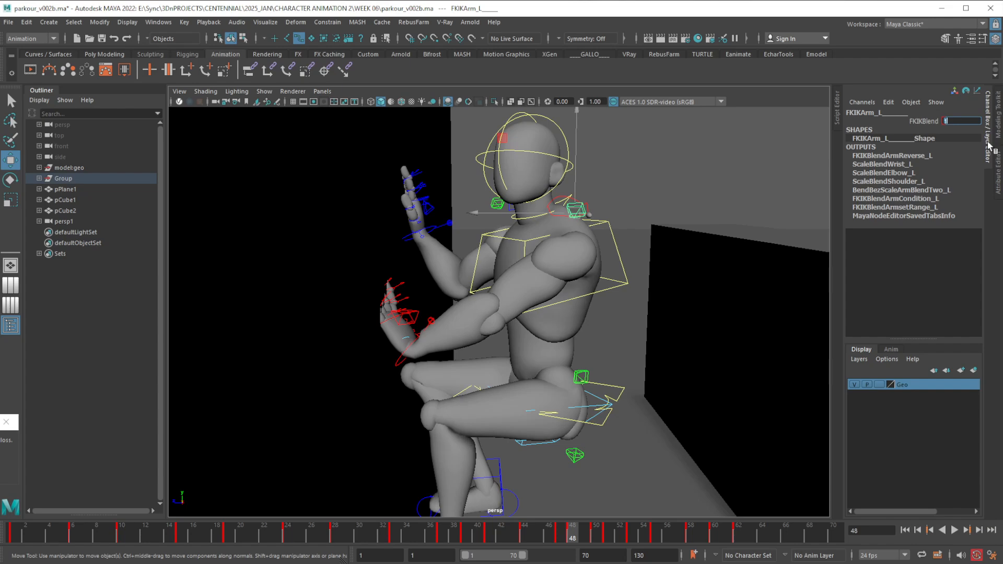
pyautogui.click(947, 175)
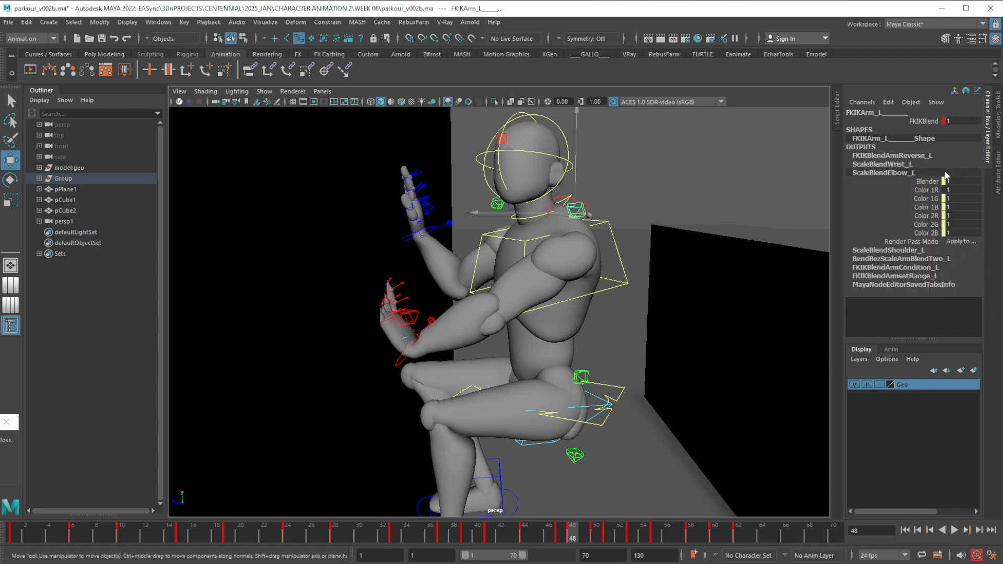
# Key the left IK arm control at frame 48, rotate it to about -99, 10, 69 and move it to about 10.9 Y, 7.1 Z.
pyautogui.click(406, 353)
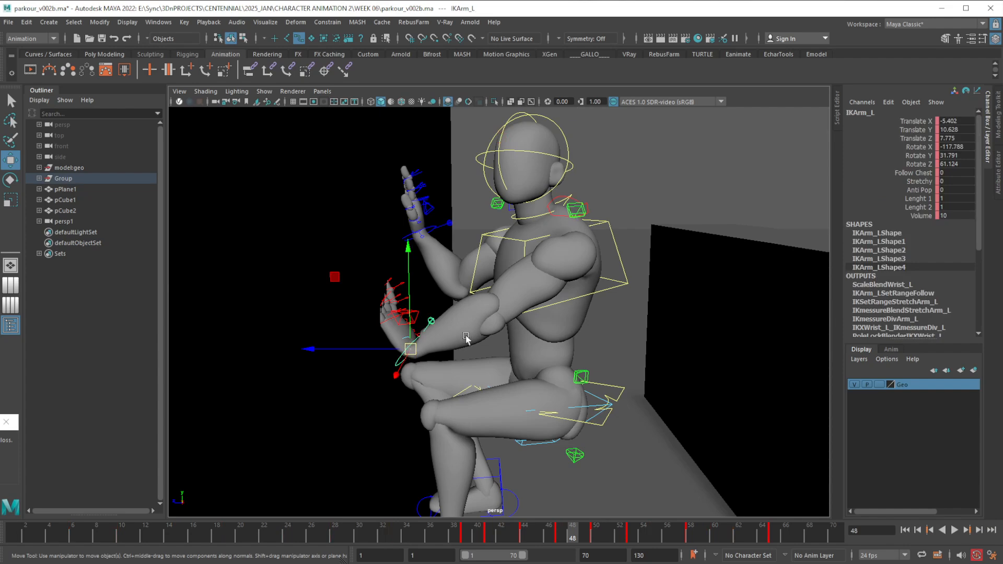
pyautogui.press('s')
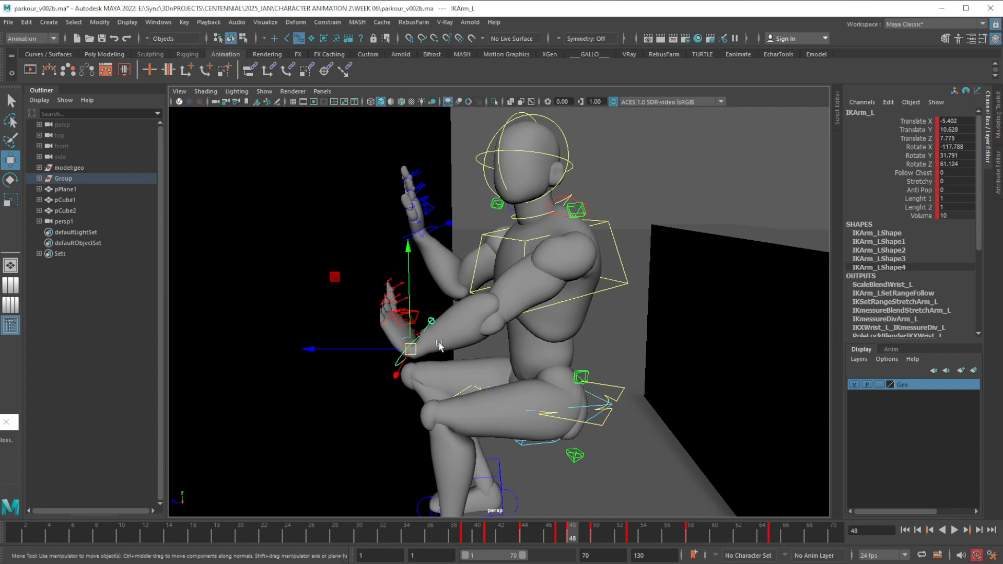
pyautogui.scroll(5, 429, 345)
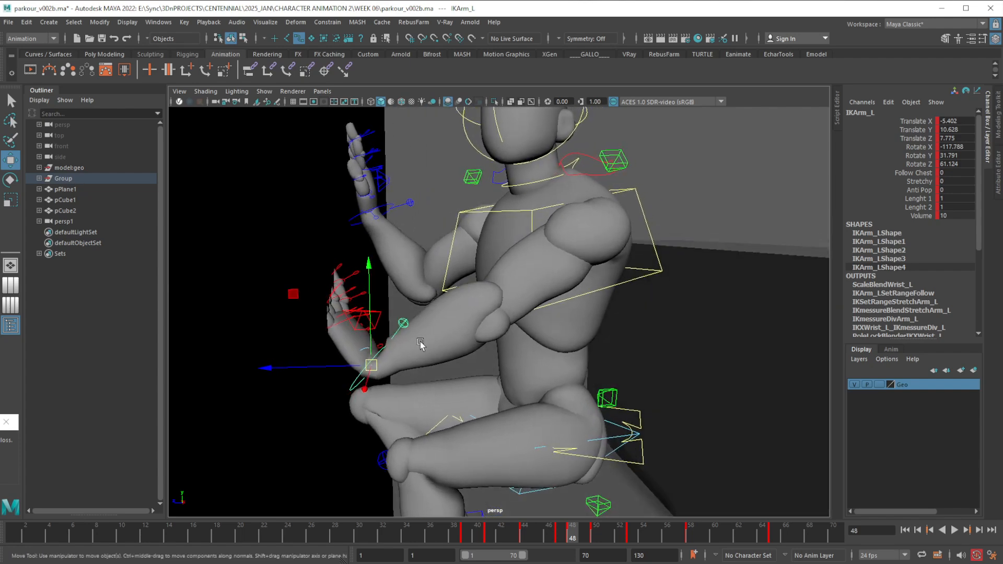
pyautogui.press('e')
pyautogui.moveTo(448, 343); pyautogui.dragTo(424, 431)
pyautogui.moveTo(469, 358); pyautogui.dragTo(451, 340)
pyautogui.press('w')
pyautogui.moveTo(289, 293); pyautogui.dragTo(325, 277)
# Select the left pinky, ring, middle and index finger base controls and bend the fingers upward at frame 48.
pyautogui.scroll(8, 358, 312)
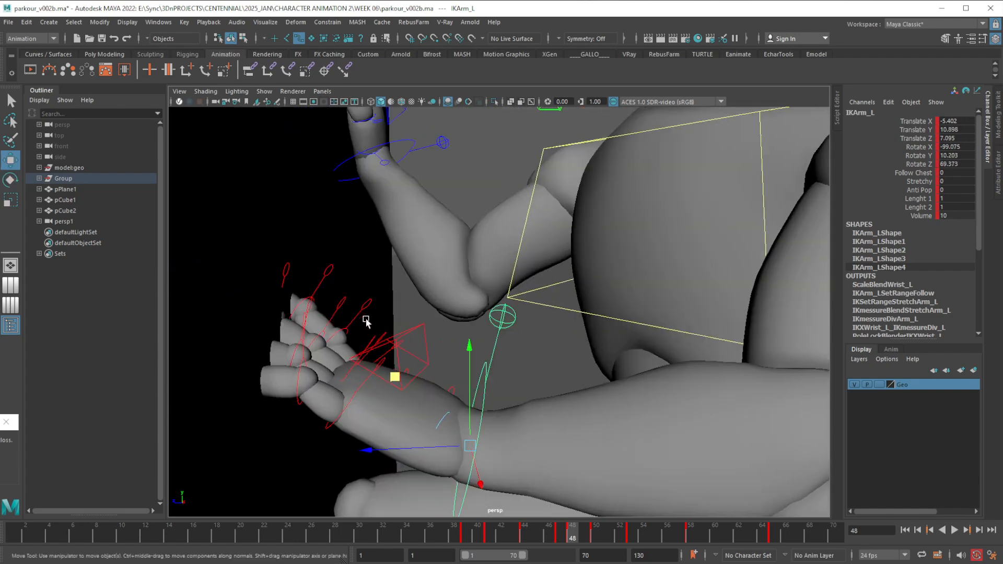
pyautogui.scroll(-2, 381, 343)
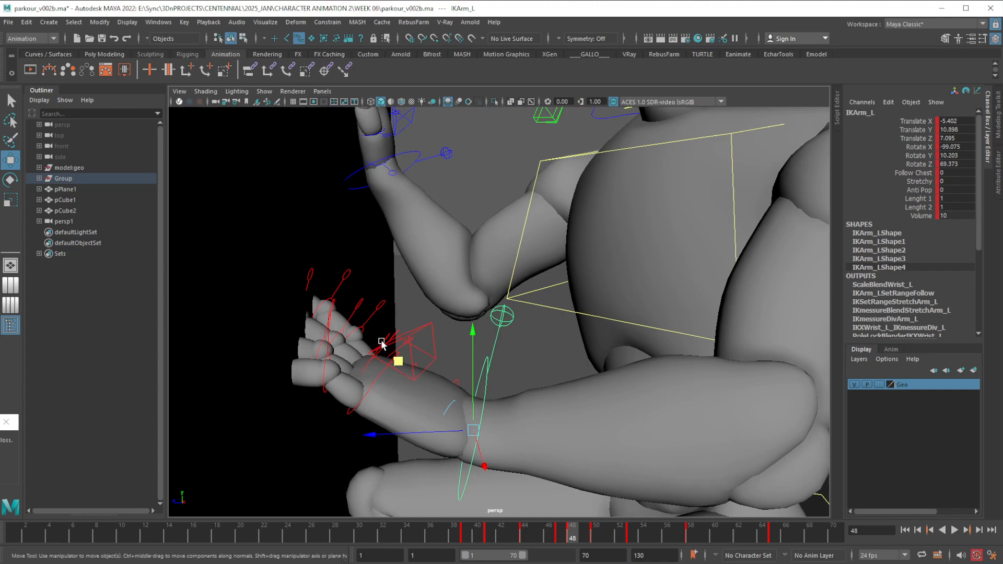
pyautogui.click(370, 396)
pyautogui.keyDown('alt'); pyautogui.moveTo(382, 400); pyautogui.dragTo(401, 427); pyautogui.keyUp('alt')
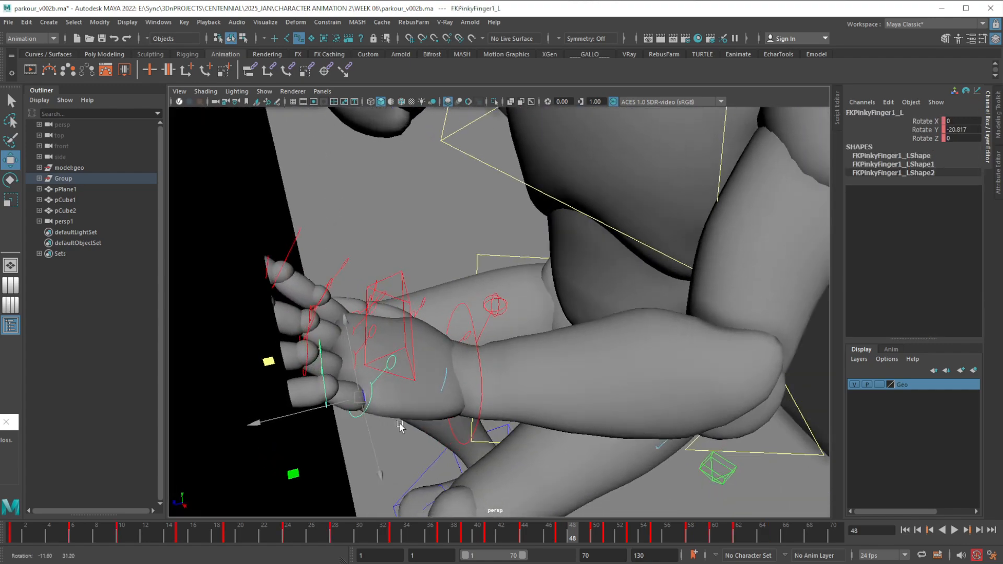
pyautogui.click(360, 329)
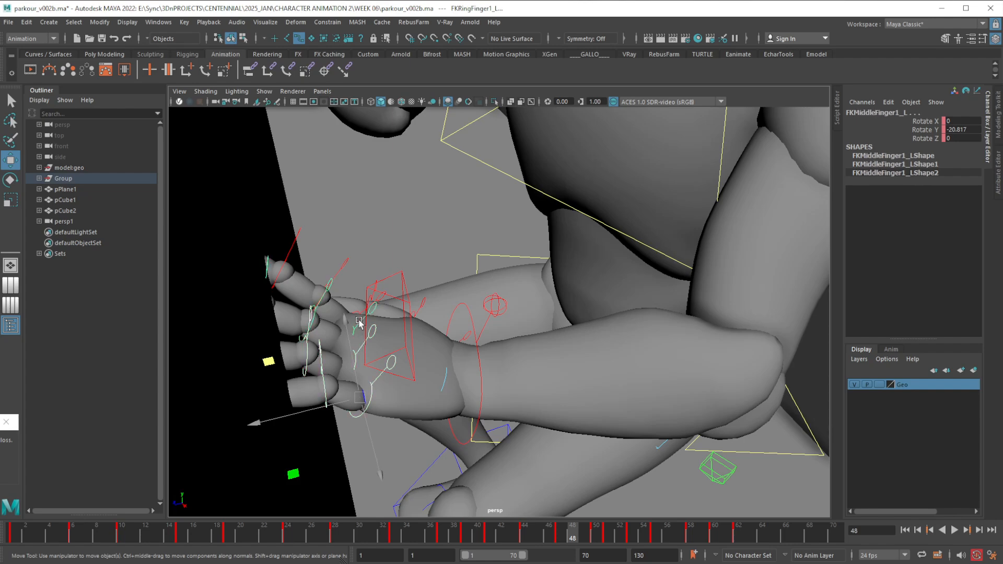
pyautogui.keyDown('alt'); pyautogui.moveTo(360, 321); pyautogui.dragTo(365, 351); pyautogui.keyUp('alt')
pyautogui.click(356, 310)
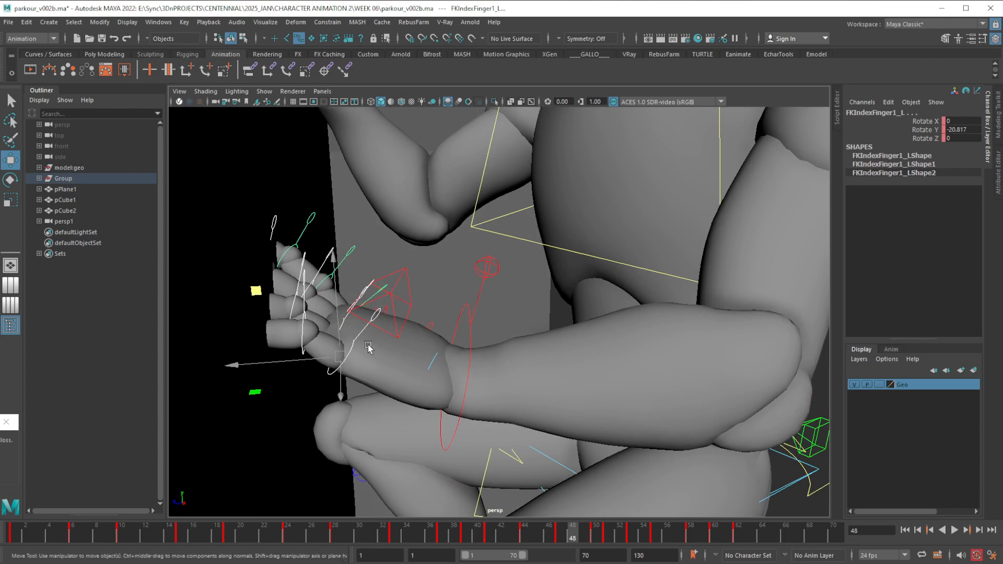
pyautogui.press('e')
pyautogui.moveTo(396, 243); pyautogui.dragTo(427, 266)
pyautogui.click(392, 266)
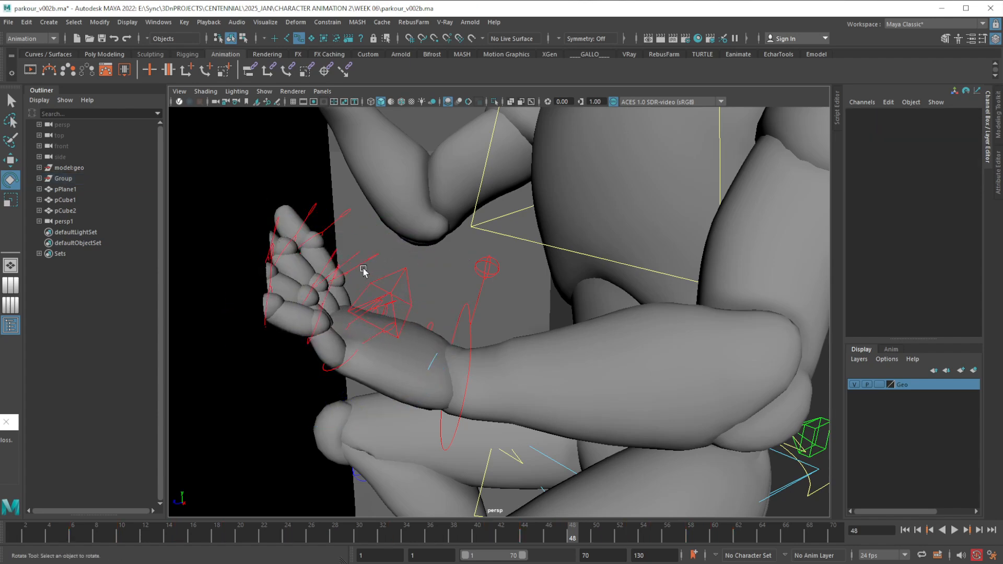
# Select the second-joint controls of the left pinky, ring, middle and index fingers and curl them to about -20 Rotate Y at frame 48.
pyautogui.moveTo(360, 258); pyautogui.dragTo(314, 328)
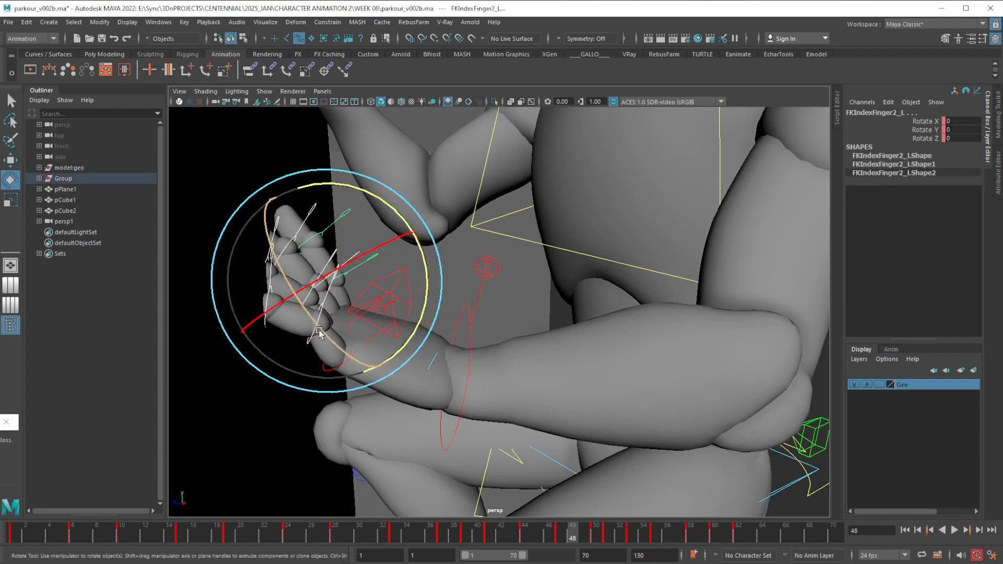
pyautogui.press('w')
pyautogui.click(282, 346)
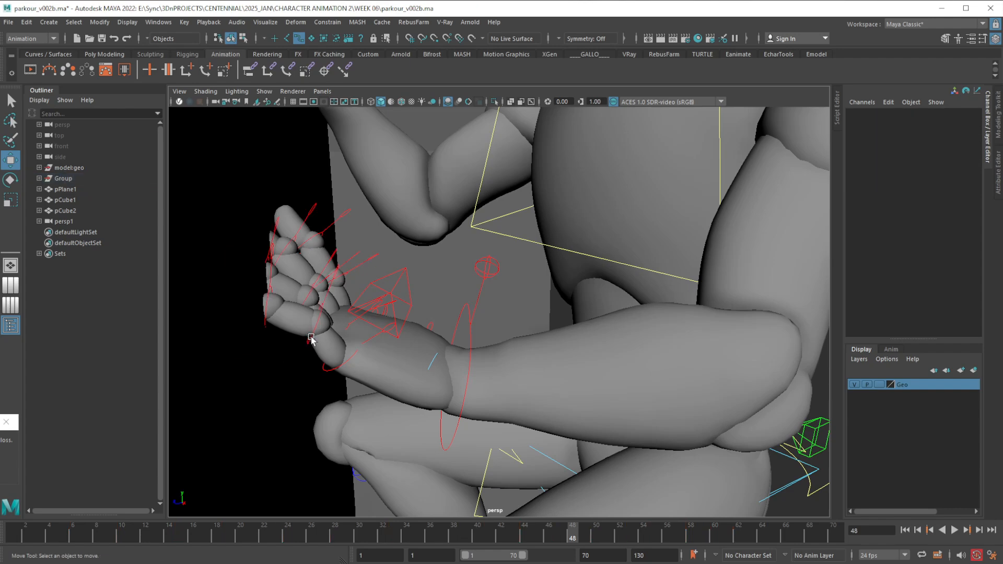
pyautogui.moveTo(308, 339); pyautogui.dragTo(314, 294)
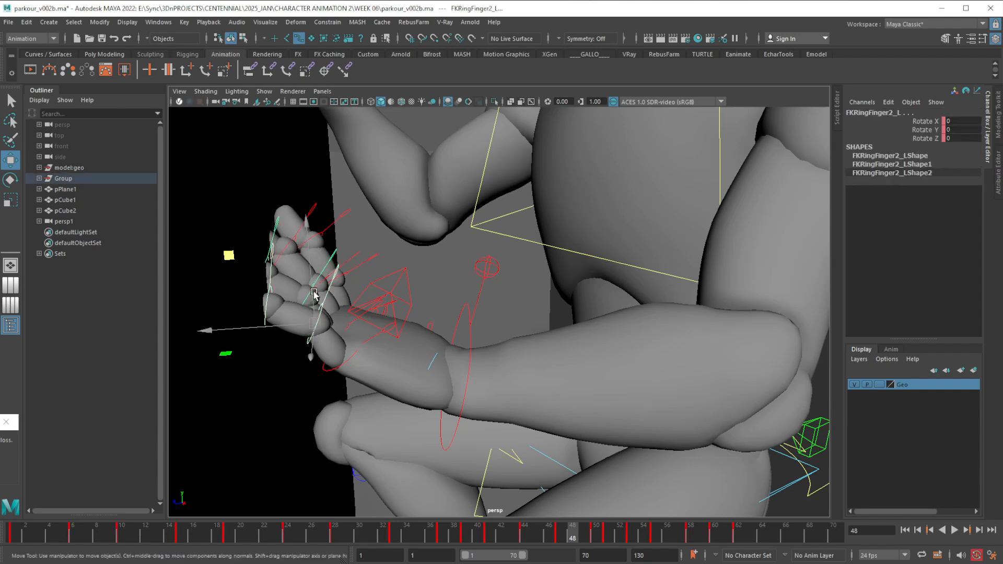
pyautogui.keyDown('shift'); pyautogui.click(352, 258); pyautogui.keyUp('shift')
pyautogui.click(374, 257)
pyautogui.press('e')
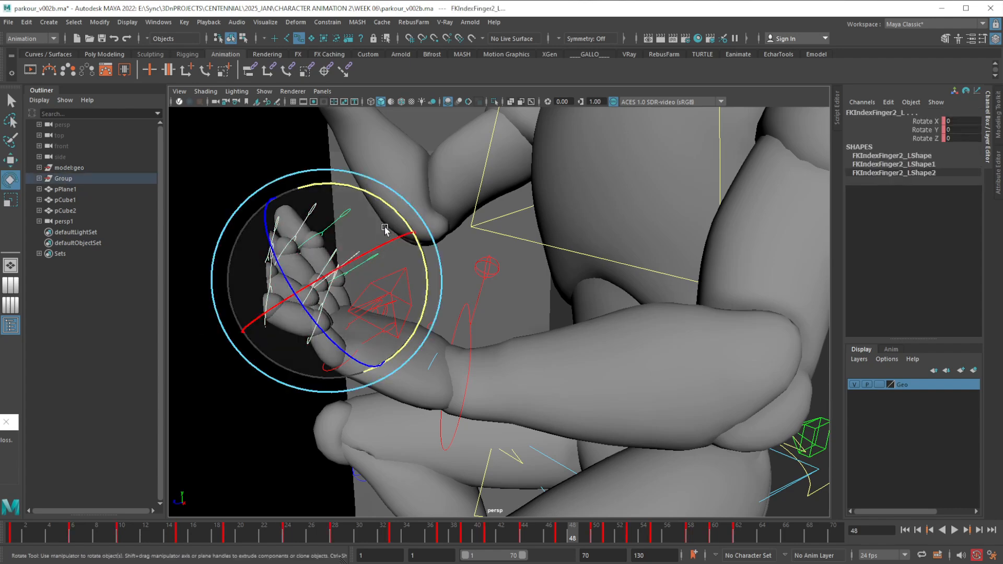
pyautogui.moveTo(385, 226); pyautogui.dragTo(408, 229)
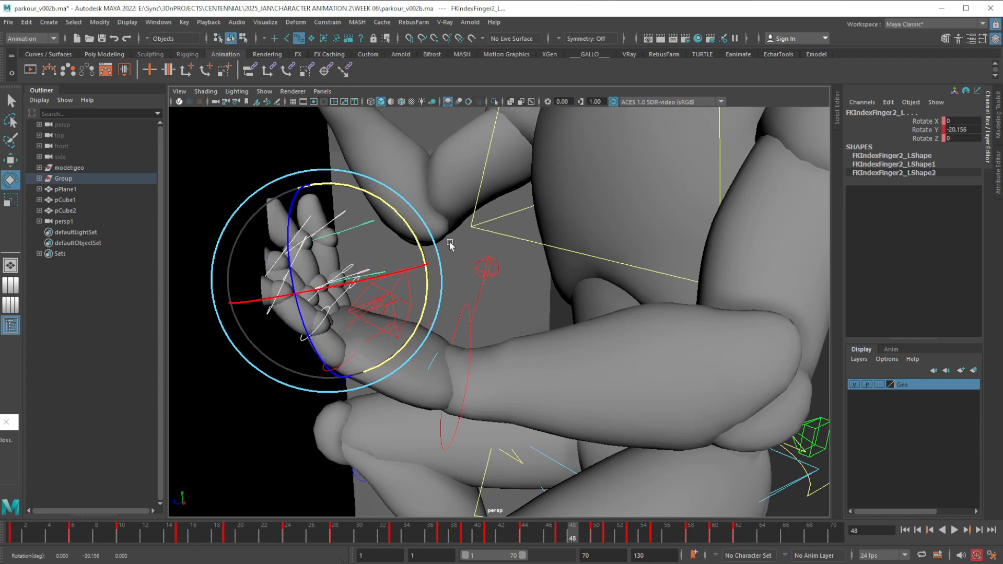
# Curl the left pinky's second and third joints further inward at frame 48.
pyautogui.click(375, 299)
pyautogui.click(320, 327)
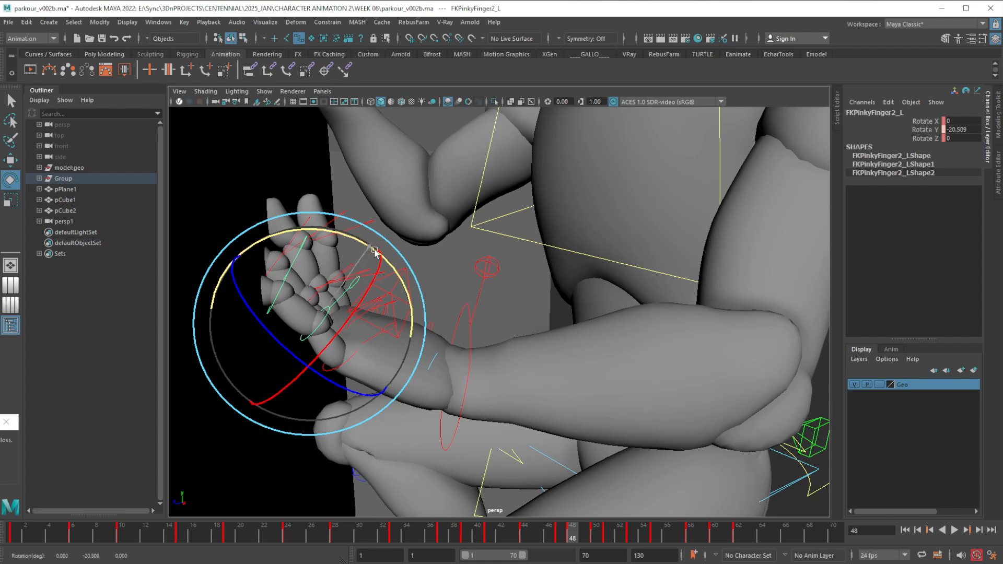
pyautogui.moveTo(375, 251); pyautogui.dragTo(398, 277)
pyautogui.click(438, 270)
pyautogui.click(307, 282)
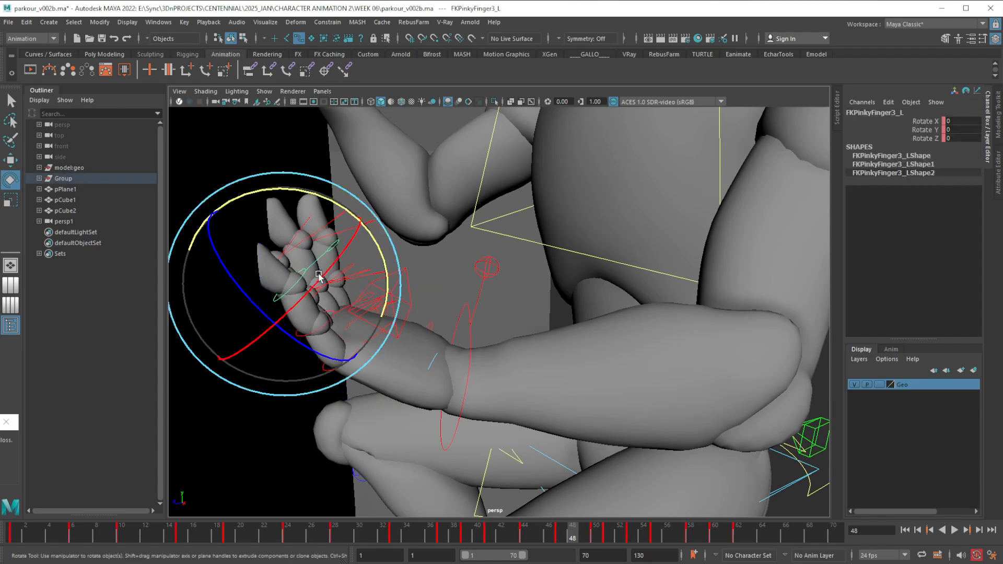
pyautogui.moveTo(362, 219); pyautogui.dragTo(375, 238)
pyautogui.click(435, 247)
# Curl the left ring finger's second joint further and rotate its third joint to about -19.8 Rotate Y.
pyautogui.keyDown('alt'); pyautogui.moveTo(418, 320); pyautogui.dragTo(357, 322); pyautogui.keyUp('alt')
pyautogui.click(325, 288)
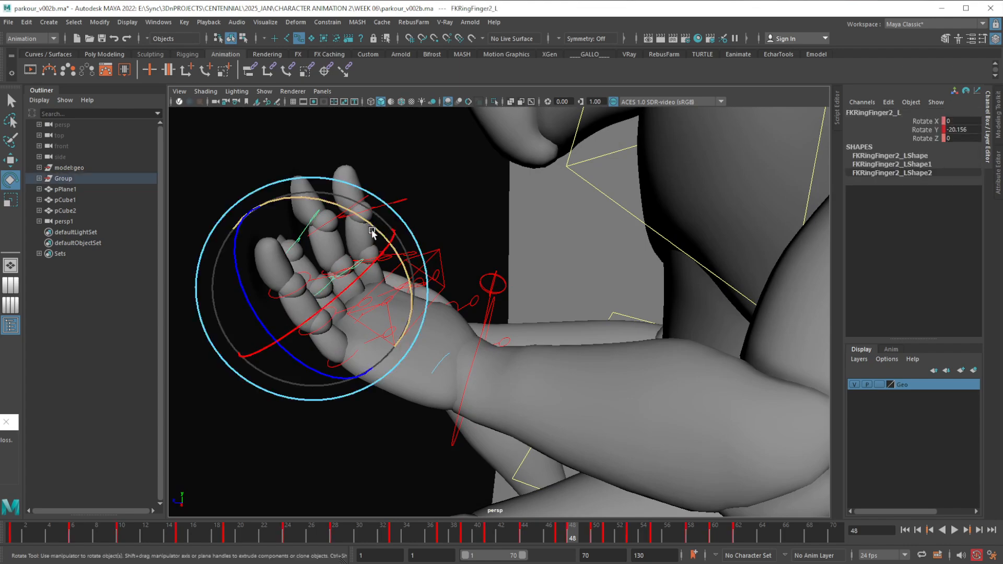
pyautogui.moveTo(371, 233); pyautogui.dragTo(400, 261)
pyautogui.click(435, 249)
pyautogui.click(304, 248)
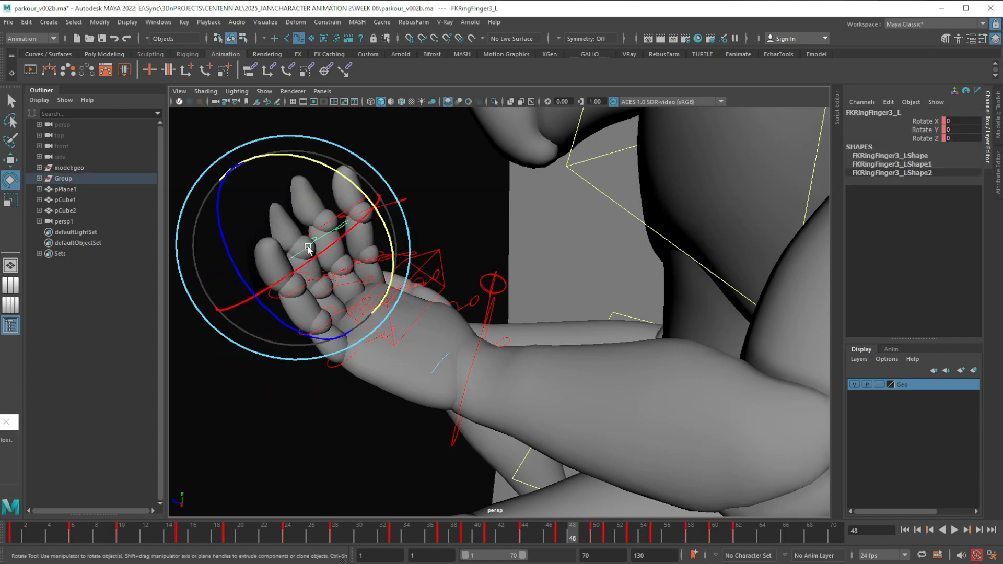
pyautogui.moveTo(358, 188); pyautogui.dragTo(385, 219)
# Adjust the left IK arm control at frame 48 to about 1.7 Rotate Y, 70.7 Rotate Z, 11.06 Translate Y and 6.9 Translate Z.
pyautogui.scroll(-6, 432, 334)
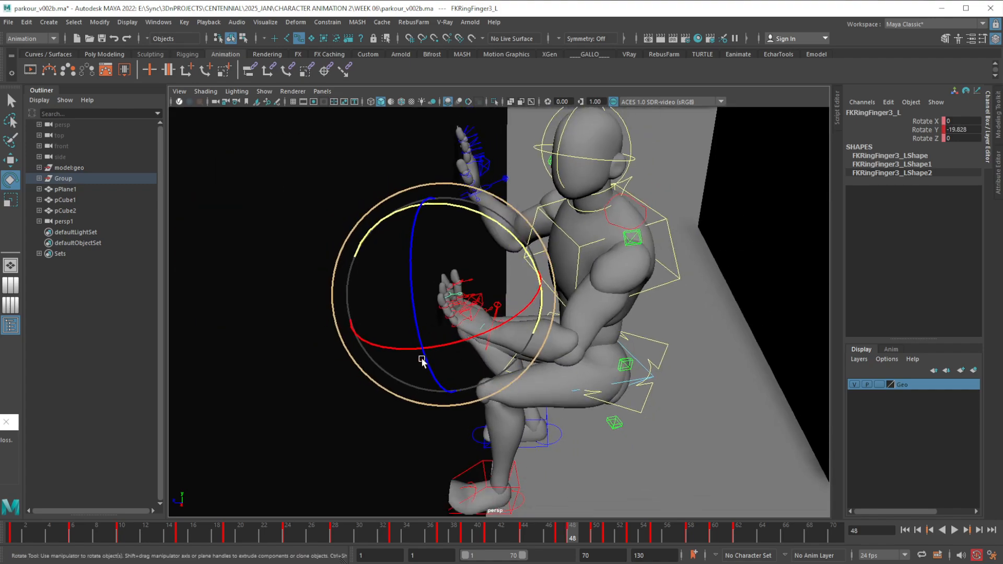
pyautogui.keyDown('alt'); pyautogui.moveTo(421, 359); pyautogui.dragTo(472, 396); pyautogui.keyUp('alt')
pyautogui.scroll(7, 468, 353)
pyautogui.scroll(-5, 468, 353)
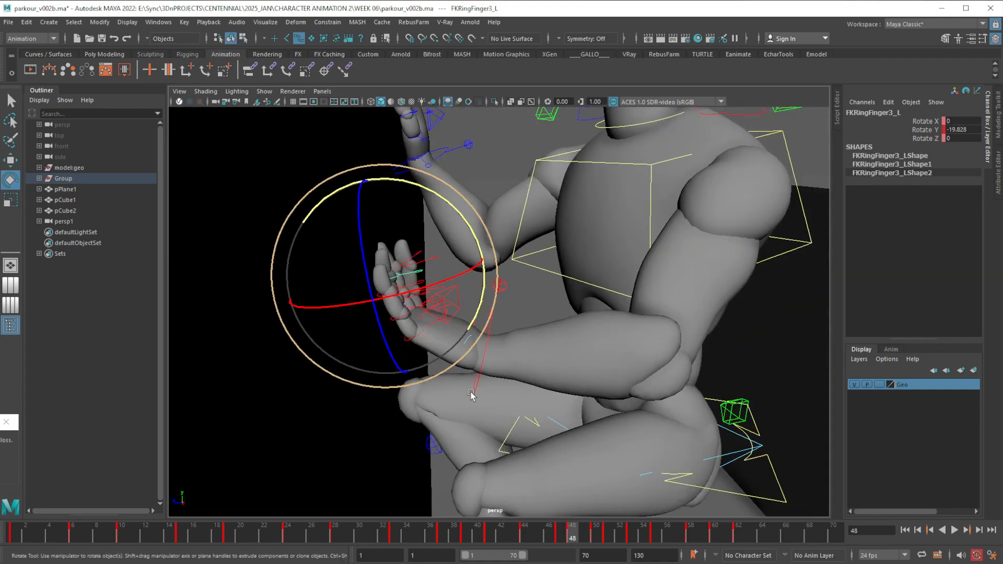
pyautogui.moveTo(571, 540)
pyautogui.mouseDown()
pyautogui.moveTo(560, 540)
pyautogui.moveTo(572, 535)
pyautogui.mouseUp()
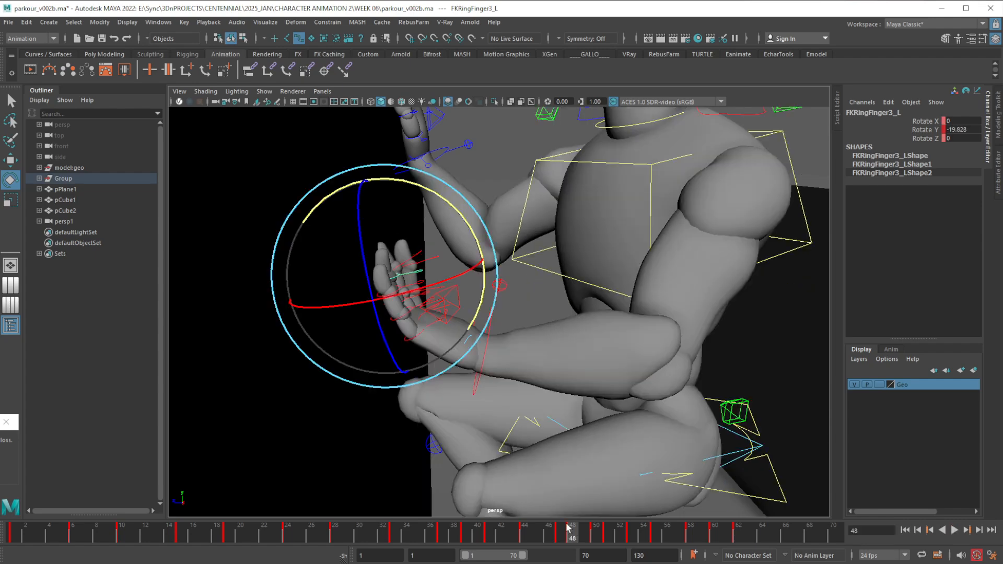
pyautogui.click(483, 363)
pyautogui.moveTo(567, 316); pyautogui.dragTo(552, 304)
pyautogui.press('w')
pyautogui.moveTo(486, 360); pyautogui.dragTo(497, 343)
# Play back and compare the left hand and forearm pose at frames 47 and 48 from several angles.
pyautogui.hotkey('alt', 'v')
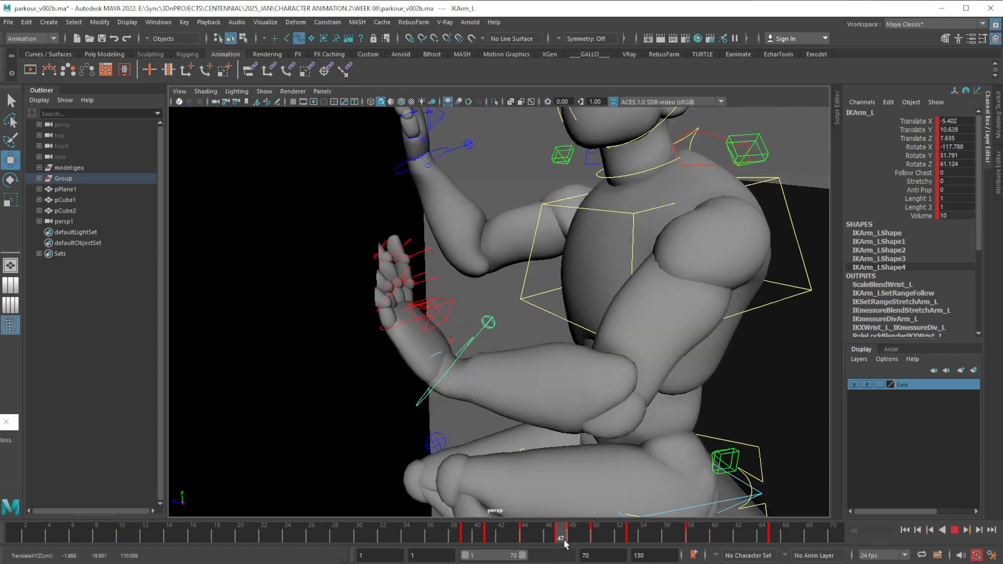
pyautogui.hotkey('alt', 'v')
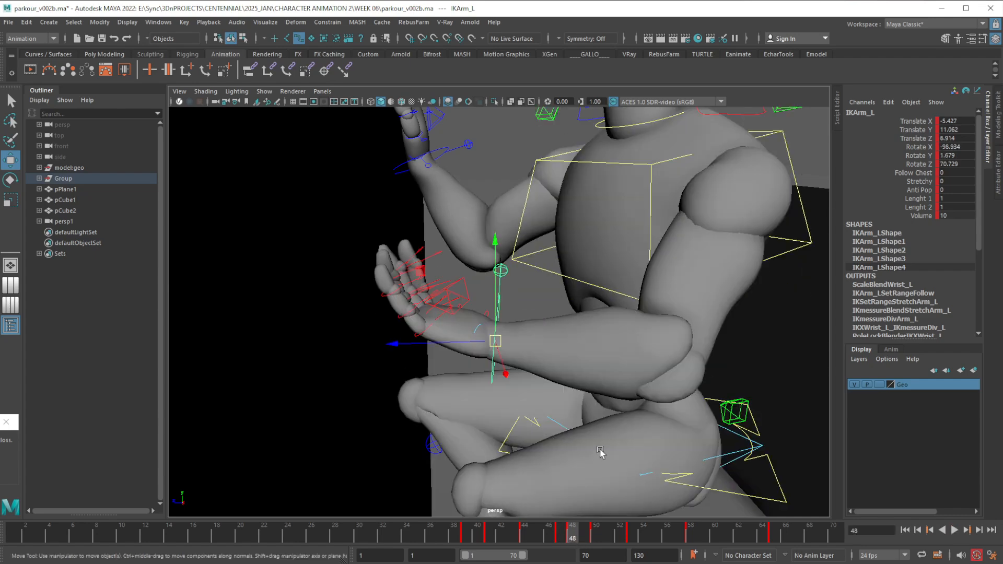
pyautogui.press('f')
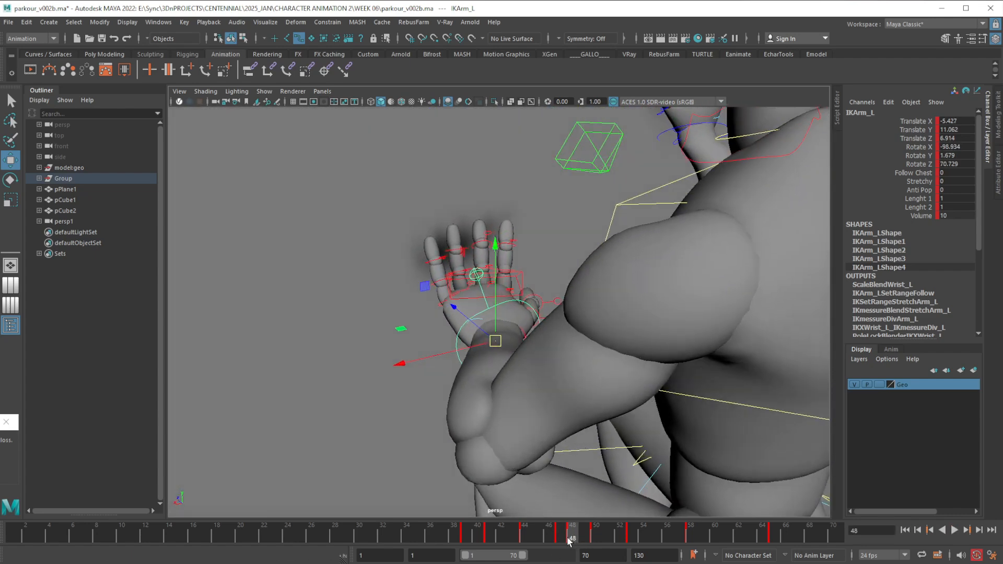
pyautogui.hotkey('alt', 'v')
pyautogui.moveTo(574, 539); pyautogui.dragTo(564, 541)
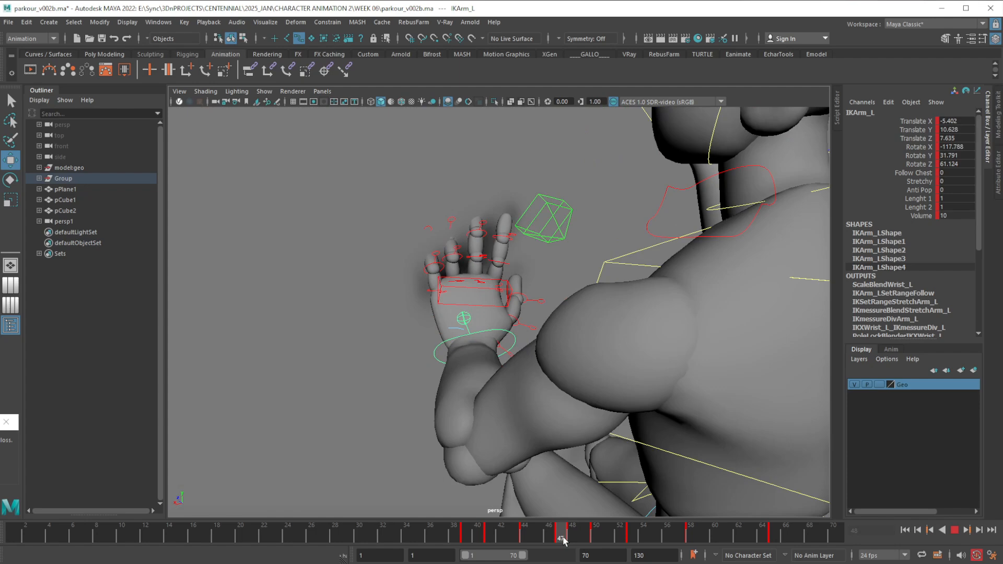
pyautogui.hotkey('alt', 'v')
pyautogui.press('f')
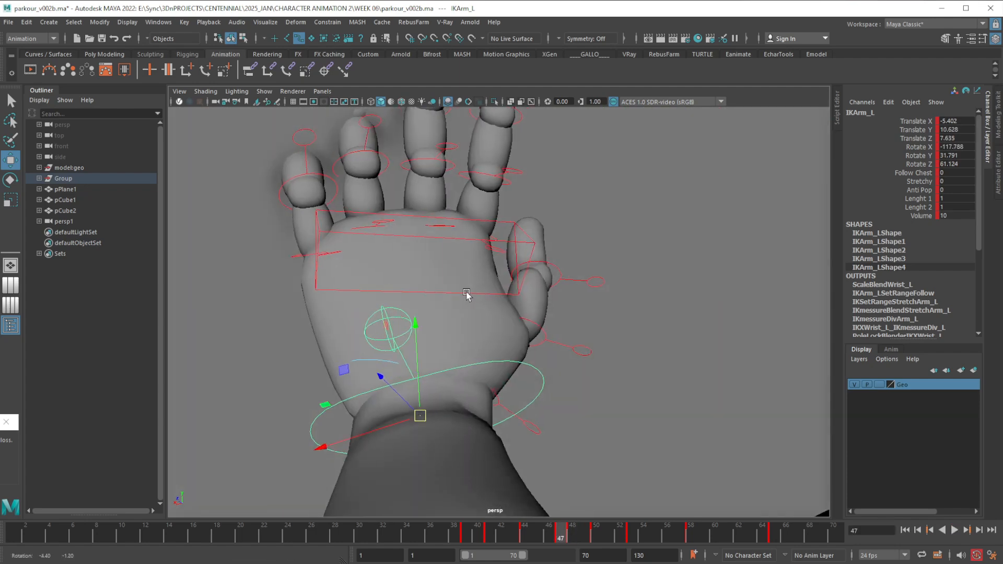
pyautogui.keyDown('alt'); pyautogui.moveTo(467, 292); pyautogui.dragTo(465, 338); pyautogui.keyUp('alt')
pyautogui.scroll(-5, 470, 349)
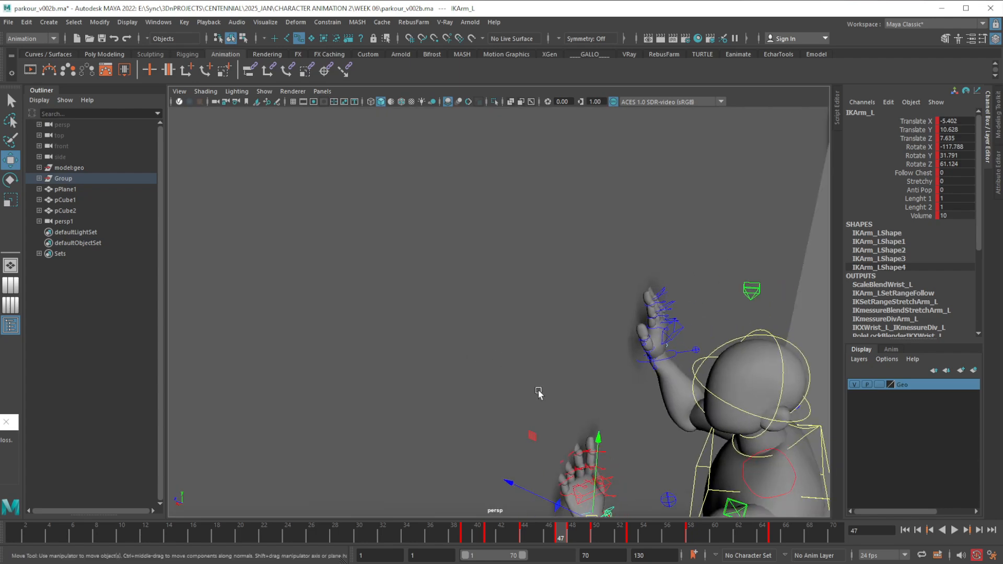
pyautogui.keyDown('alt'); pyautogui.moveTo(539, 390); pyautogui.dragTo(503, 383); pyautogui.keyUp('alt')
pyautogui.scroll(5, 495, 396)
pyautogui.scroll(-5, 495, 392)
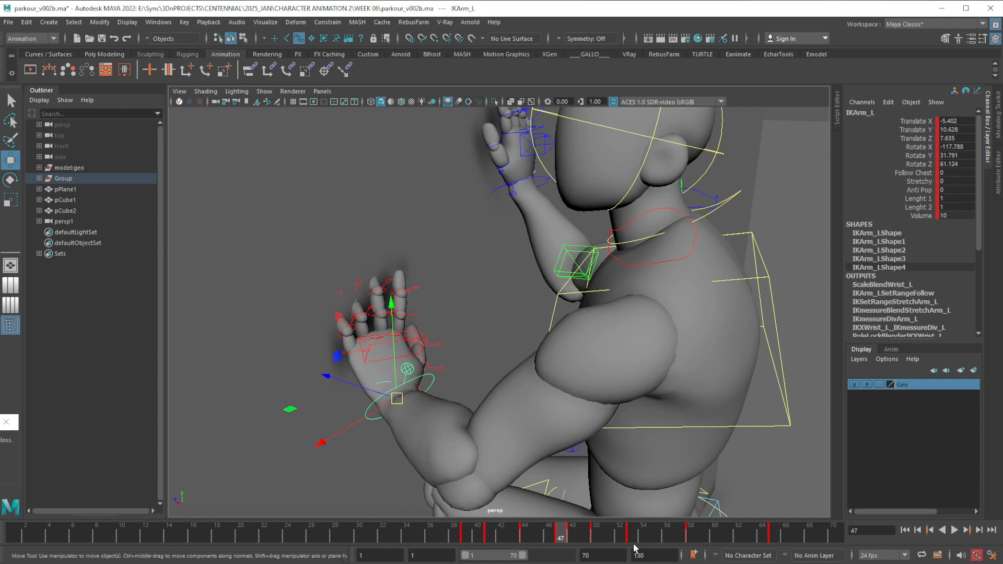
pyautogui.click(572, 539)
pyautogui.keyDown('alt'); pyautogui.moveTo(544, 508); pyautogui.dragTo(580, 455); pyautogui.keyUp('alt')
pyautogui.scroll(-6, 541, 473)
pyautogui.scroll(2, 576, 457)
pyautogui.scroll(1, 576, 457)
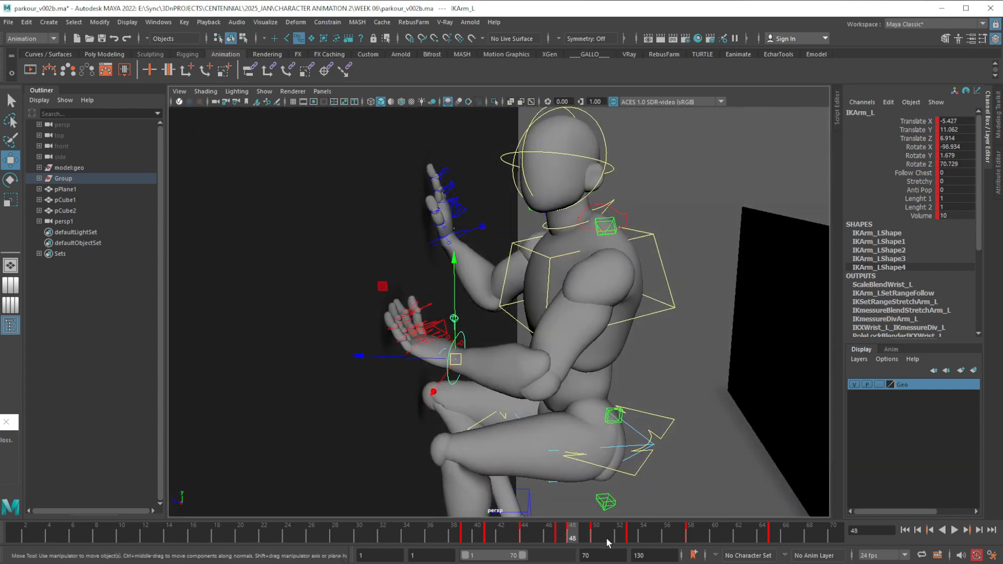
# Examine the left arm's movement from frame 48 to 52, comparing frames 48, 49 and 50 closely.
pyautogui.click(583, 538)
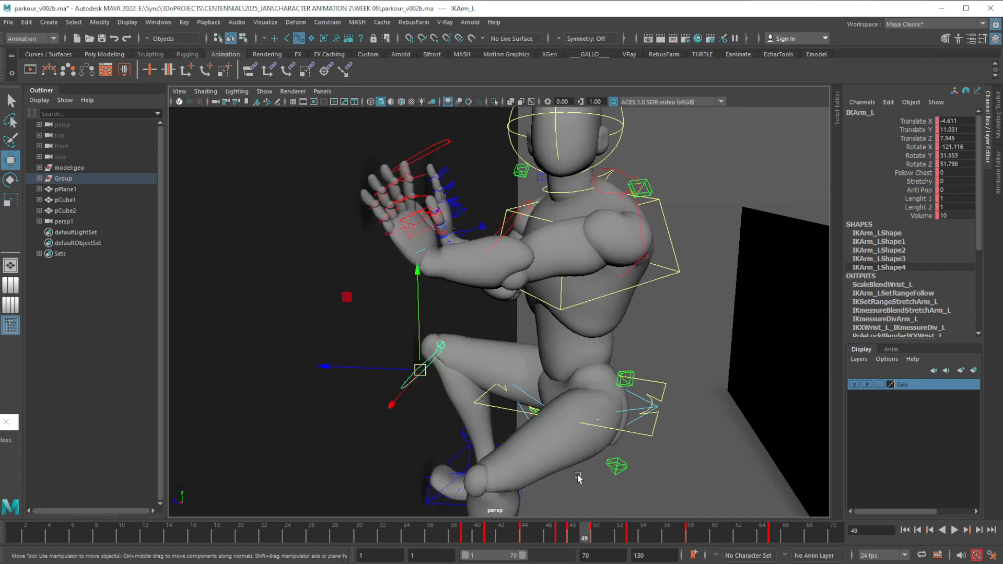
pyautogui.scroll(-3, 575, 471)
pyautogui.scroll(2, 573, 460)
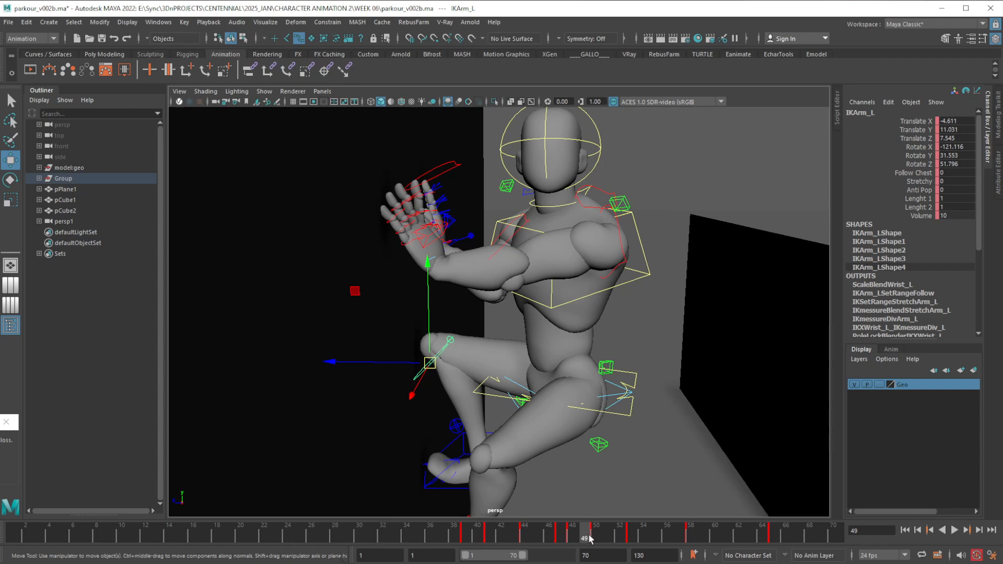
pyautogui.moveTo(590, 539); pyautogui.dragTo(577, 542)
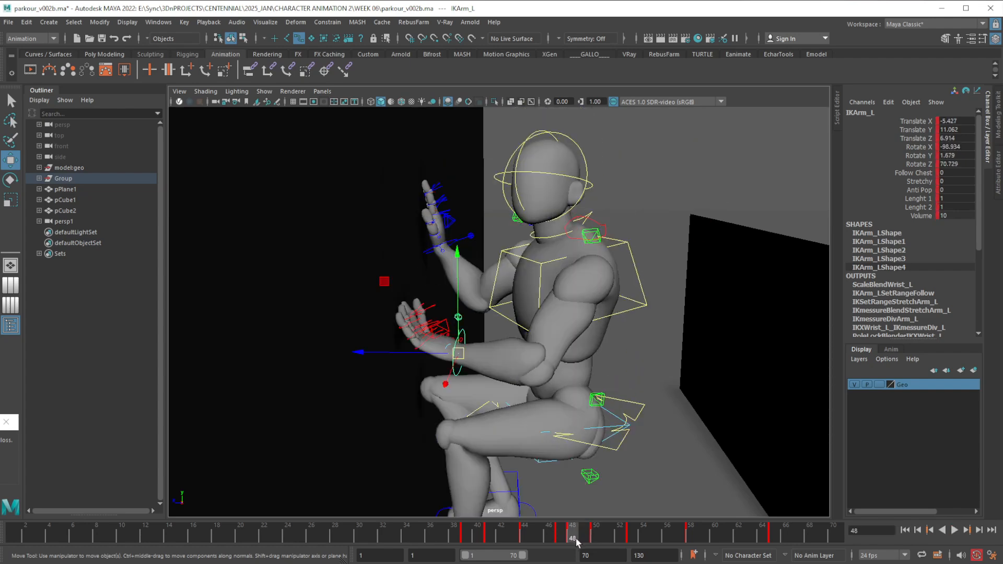
pyautogui.keyDown('alt'); pyautogui.moveTo(574, 403); pyautogui.dragTo(577, 418); pyautogui.keyUp('alt')
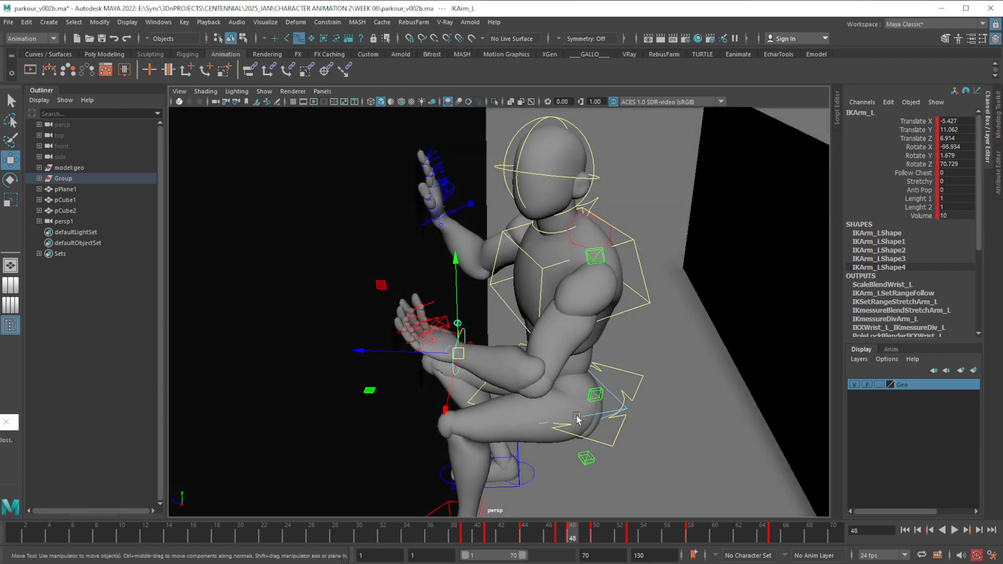
pyautogui.keyDown('alt'); pyautogui.moveTo(584, 397); pyautogui.dragTo(581, 407, button='right'); pyautogui.keyUp('alt')
pyautogui.keyDown('alt'); pyautogui.moveTo(581, 409); pyautogui.dragTo(580, 421); pyautogui.keyUp('alt')
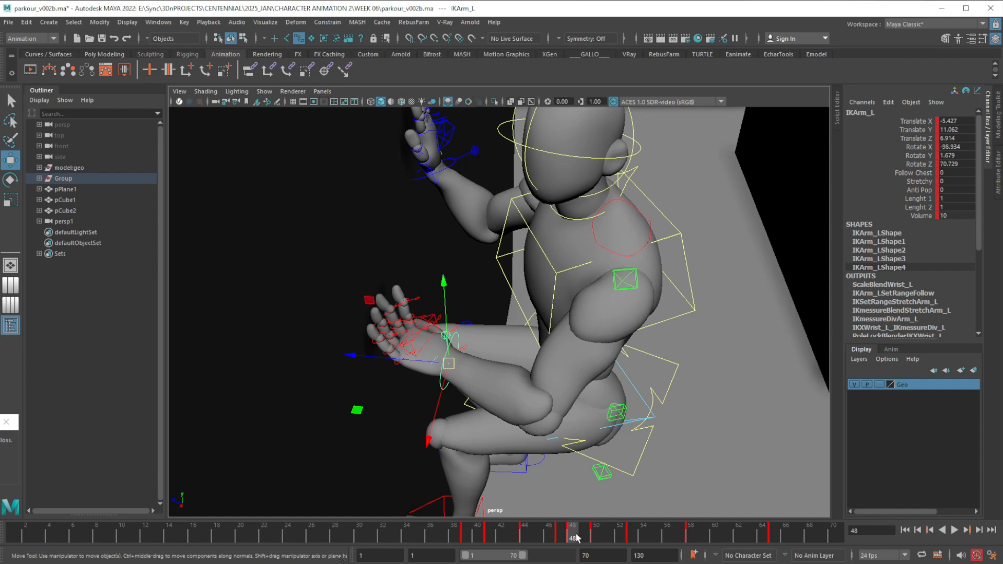
pyautogui.moveTo(577, 538); pyautogui.dragTo(618, 534)
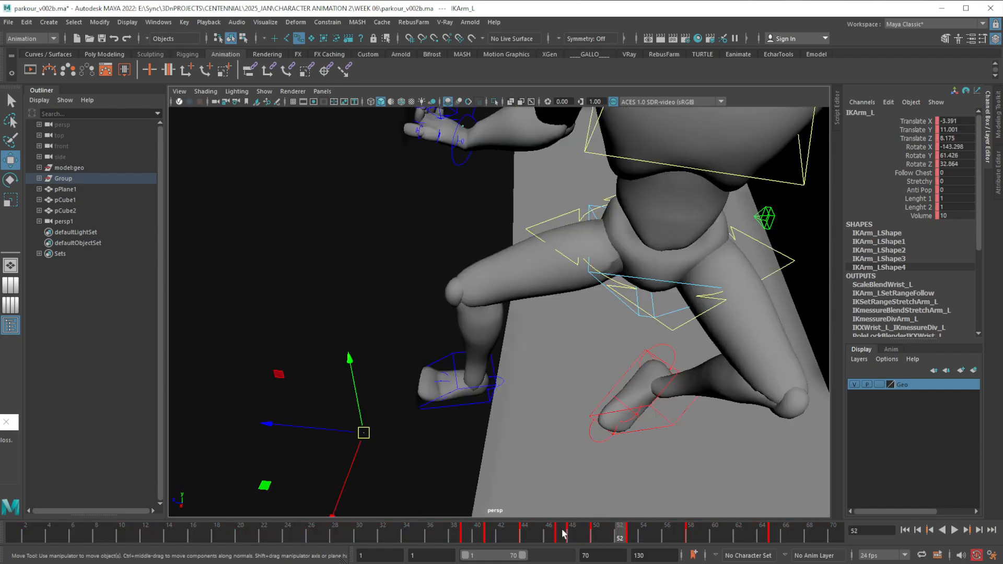
pyautogui.click(587, 530)
pyautogui.moveTo(583, 491)
pyautogui.keyDown('alt'); pyautogui.mouseDown()
pyautogui.moveTo(578, 471)
pyautogui.moveTo(582, 498)
pyautogui.moveTo(557, 470)
pyautogui.moveTo(593, 464)
pyautogui.moveTo(611, 488)
pyautogui.mouseUp(); pyautogui.keyUp('alt')
pyautogui.click(577, 535)
pyautogui.moveTo(587, 544); pyautogui.dragTo(576, 539)
pyautogui.moveTo(580, 538)
pyautogui.mouseDown()
pyautogui.moveTo(596, 537)
pyautogui.moveTo(587, 536)
pyautogui.mouseUp()
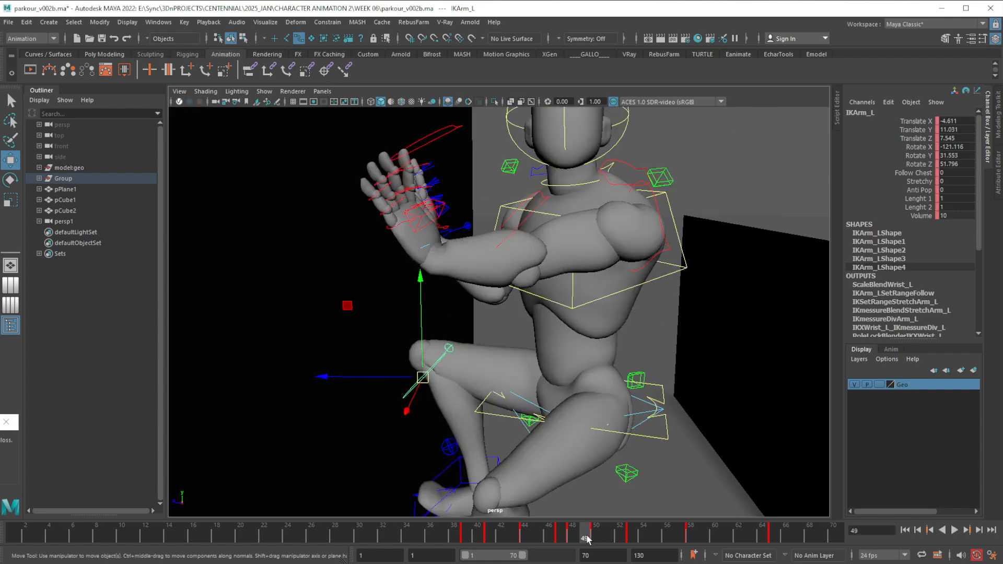
pyautogui.click(596, 536)
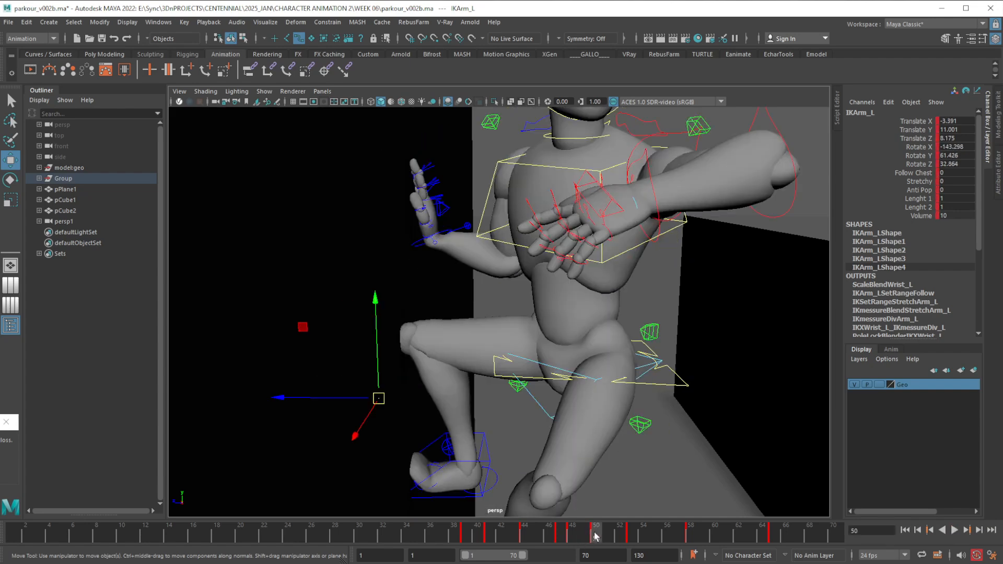
pyautogui.click(575, 537)
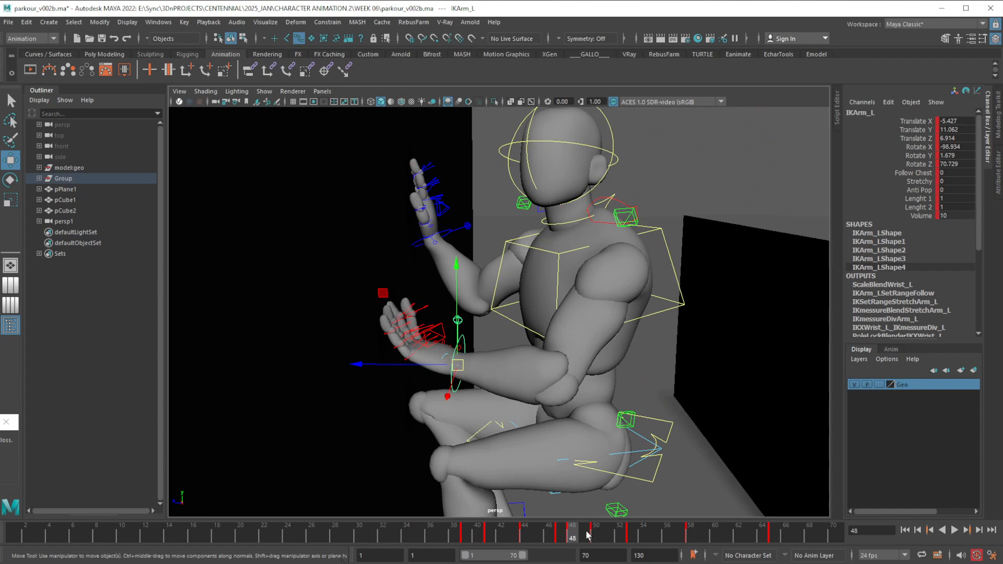
pyautogui.click(588, 534)
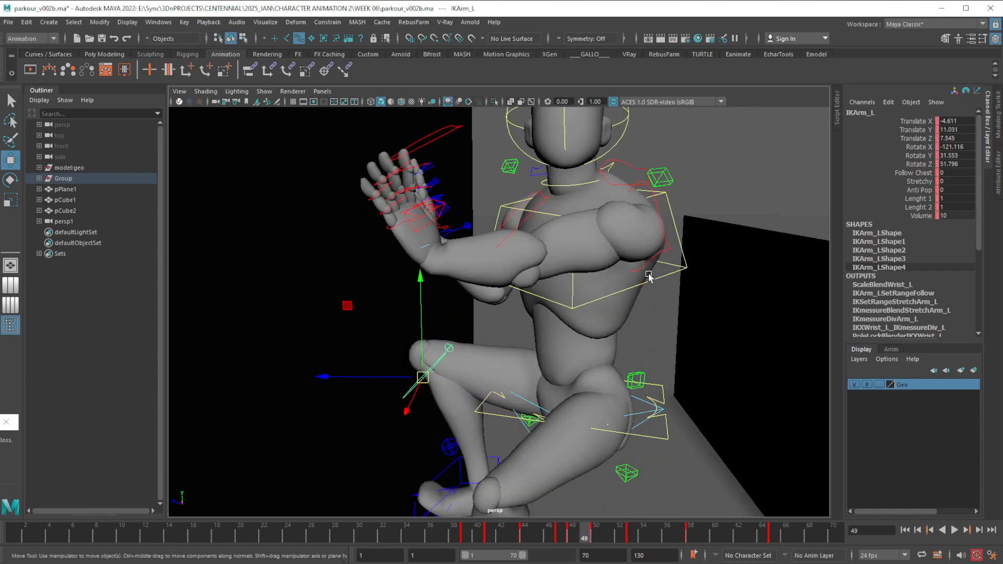
# Set the left arm's FKIKBlend to 1 at frame 49, checking its curve in the Graph Editor.
pyautogui.click(669, 182)
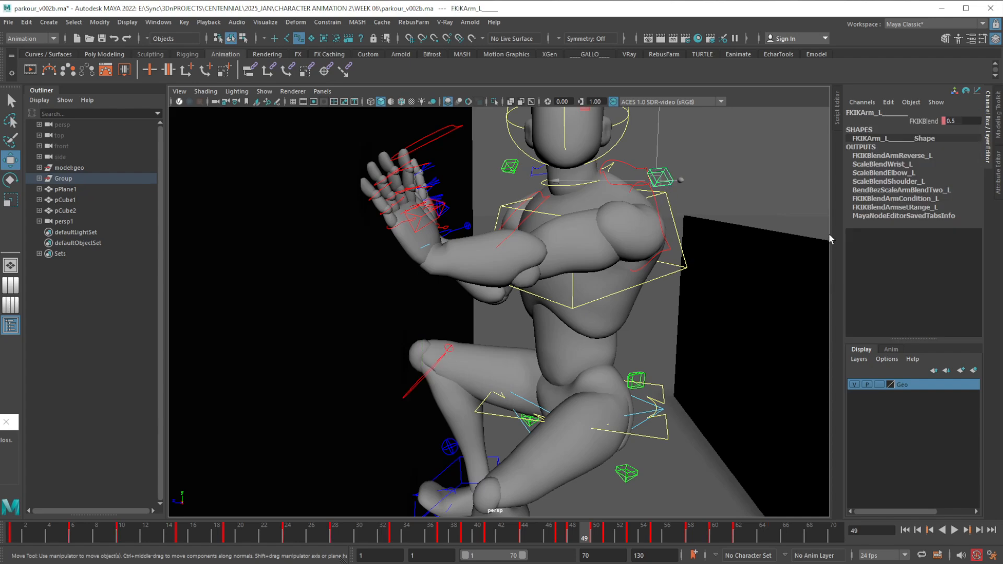
pyautogui.click(965, 122)
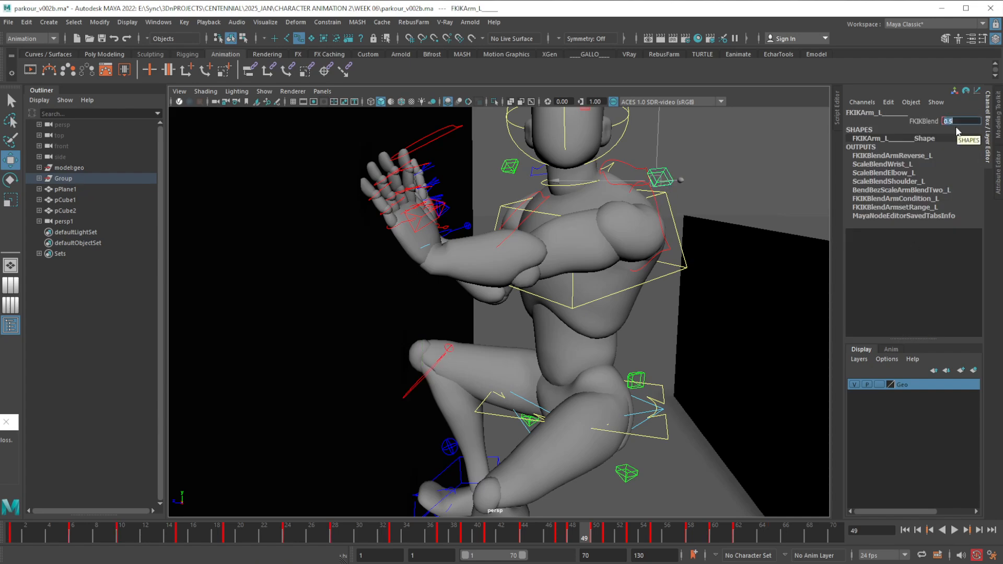
pyautogui.moveTo(1002, 229); pyautogui.dragTo(620, 208)
pyautogui.click(962, 121)
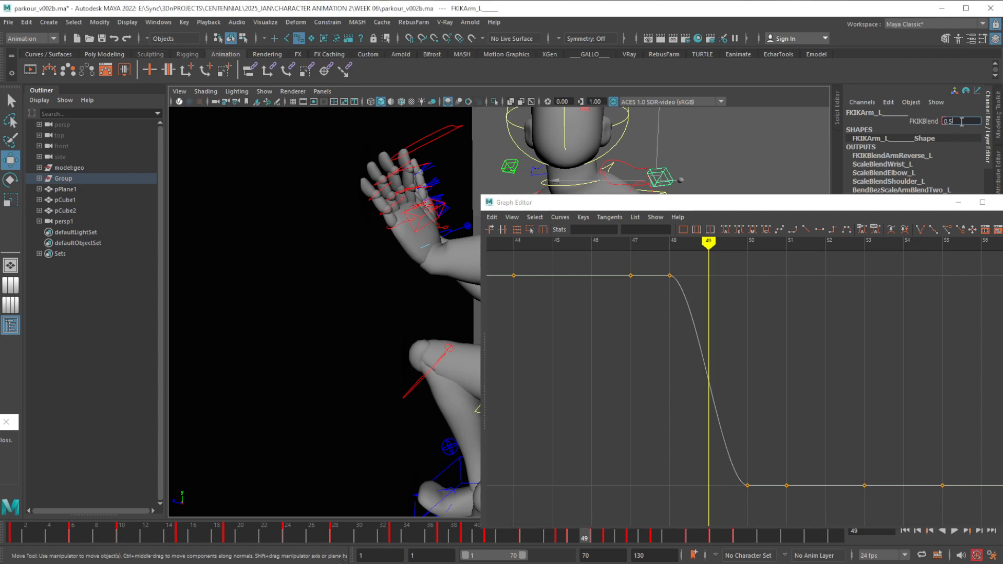
pyautogui.write('1')
pyautogui.press('Return')
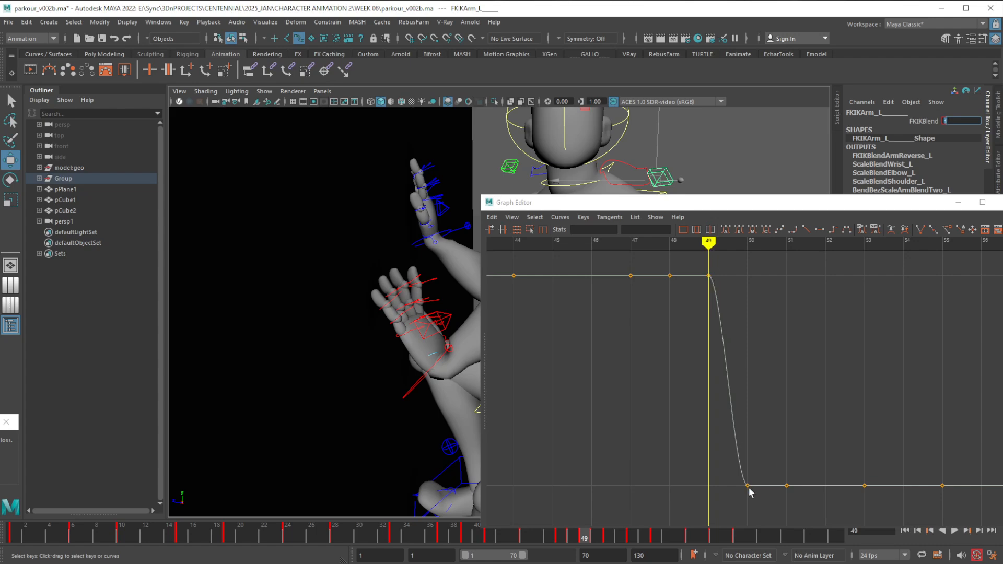
pyautogui.moveTo(575, 202); pyautogui.dragTo(907, 157)
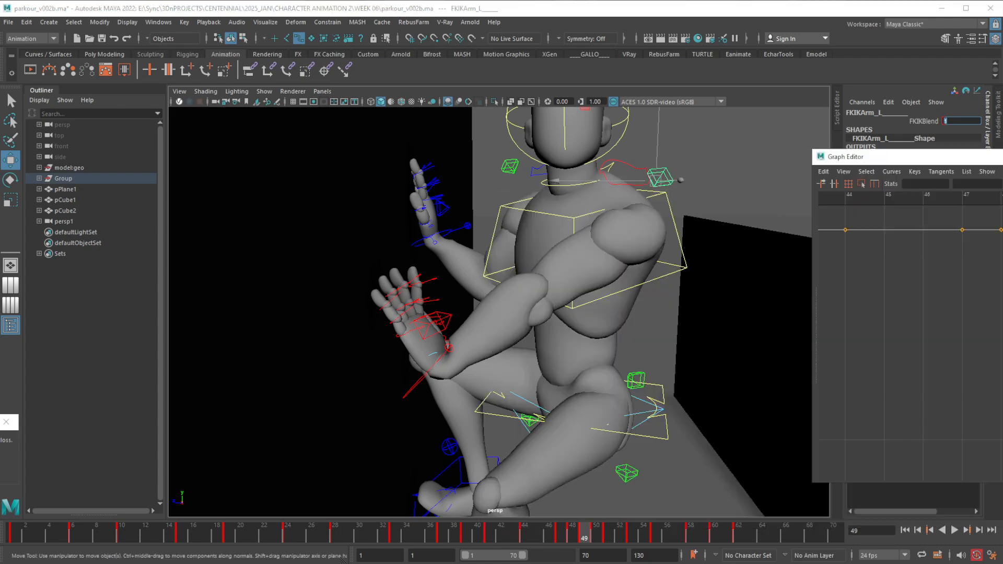
# Compare the left arm's pose at frames 48 and 49 with its IK arm control selected and the Graph Editor out of the way.
pyautogui.click(596, 535)
pyautogui.moveTo(593, 538); pyautogui.dragTo(574, 539)
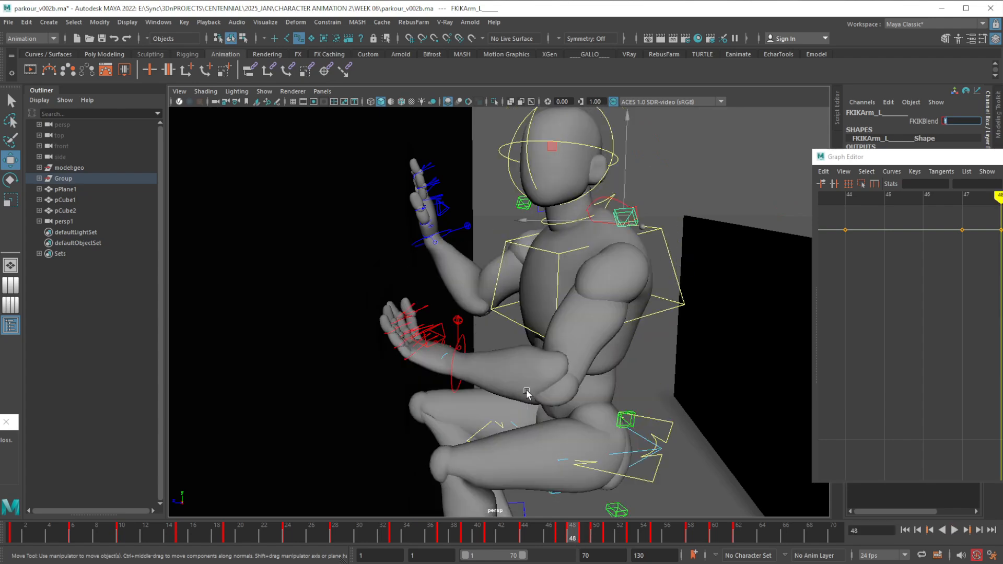
pyautogui.click(452, 385)
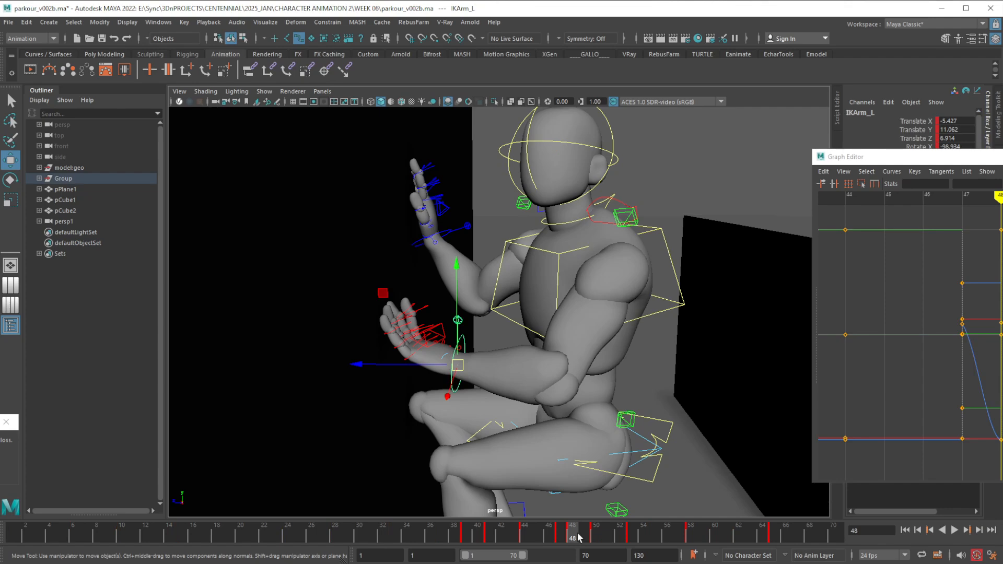
pyautogui.moveTo(979, 157); pyautogui.dragTo(1002, 168)
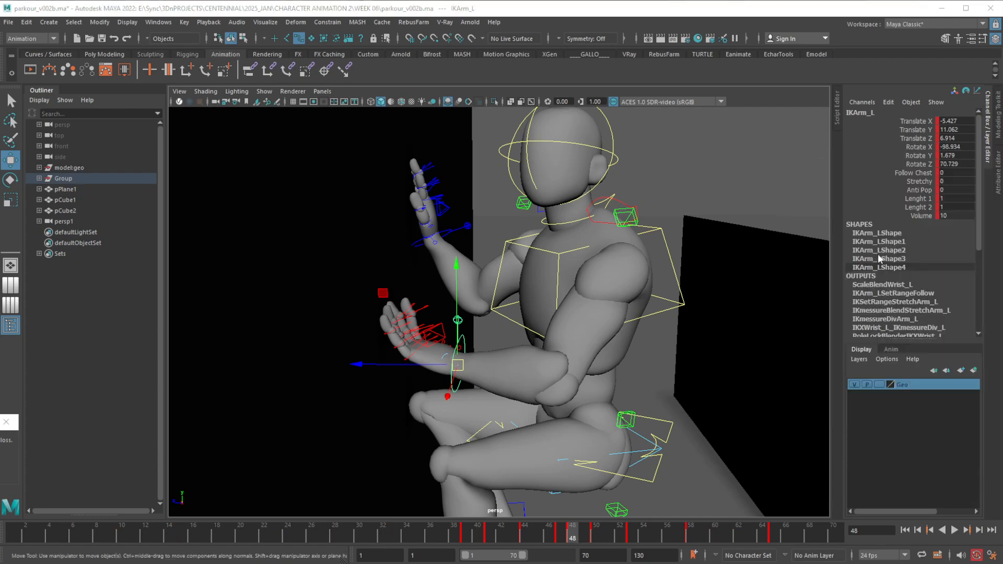
pyautogui.click(585, 536)
pyautogui.click(575, 537)
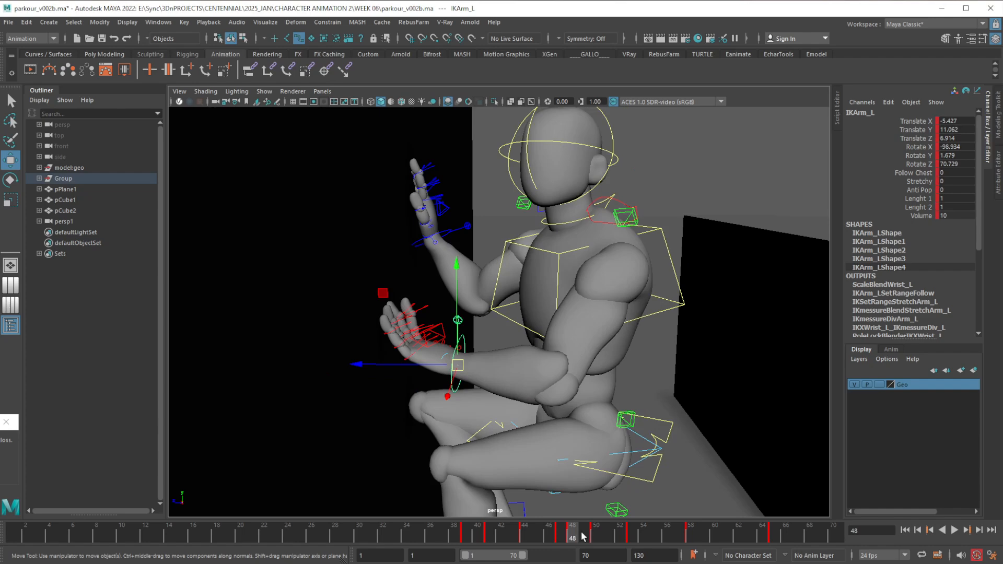
pyautogui.click(580, 539)
pyautogui.click(574, 538)
pyautogui.click(583, 538)
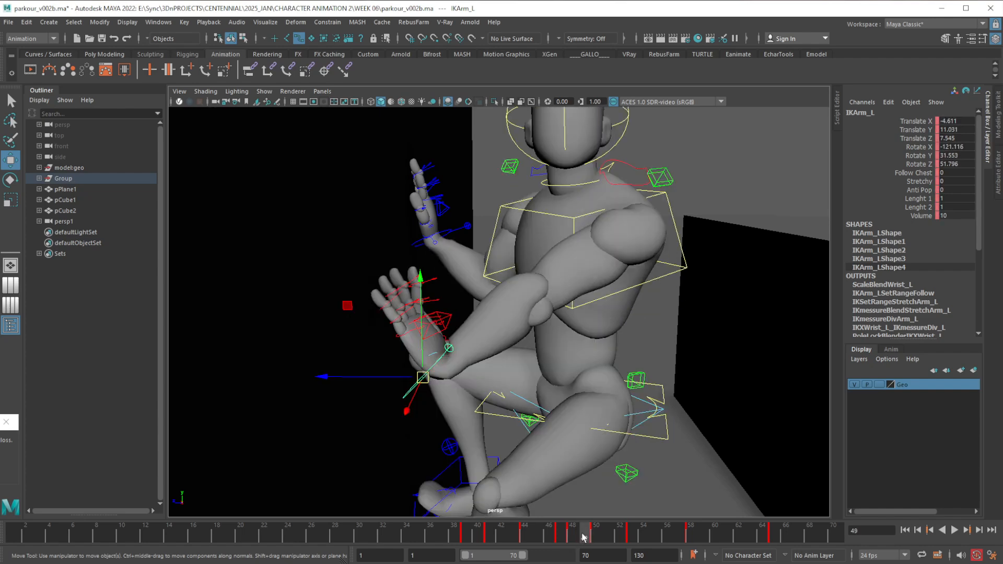
pyautogui.click(575, 539)
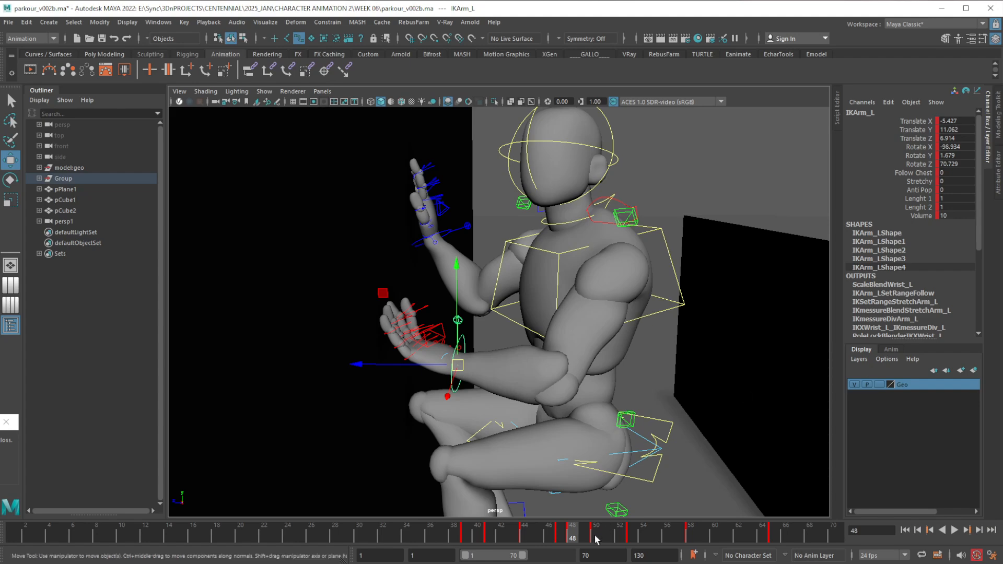
pyautogui.click(585, 539)
pyautogui.click(572, 538)
pyautogui.click(584, 538)
# Key the left IK arm control at frame 49 and rotate it to about -65.4 X, -28.9 Y and 50.1 Z.
pyautogui.press('s')
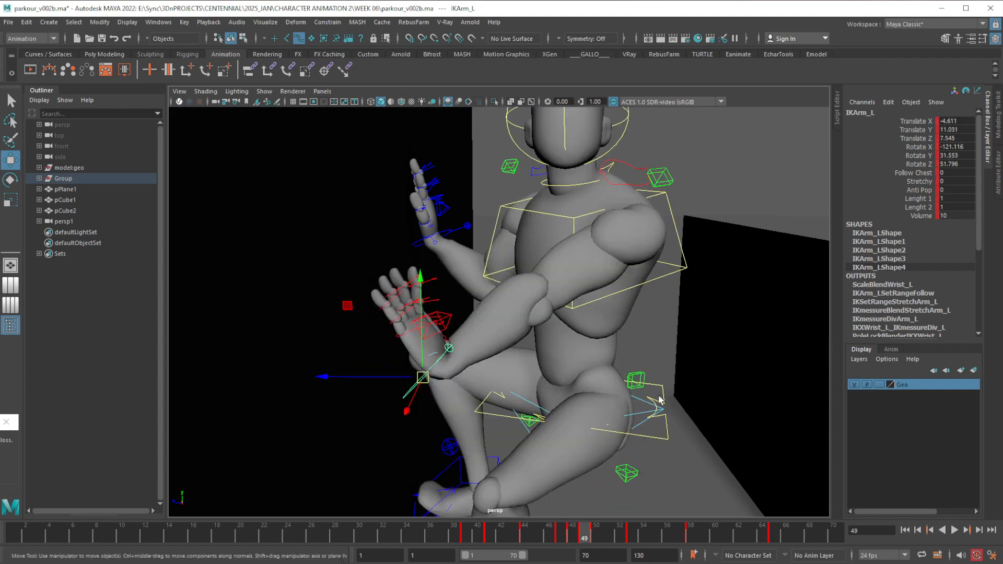
pyautogui.press('e')
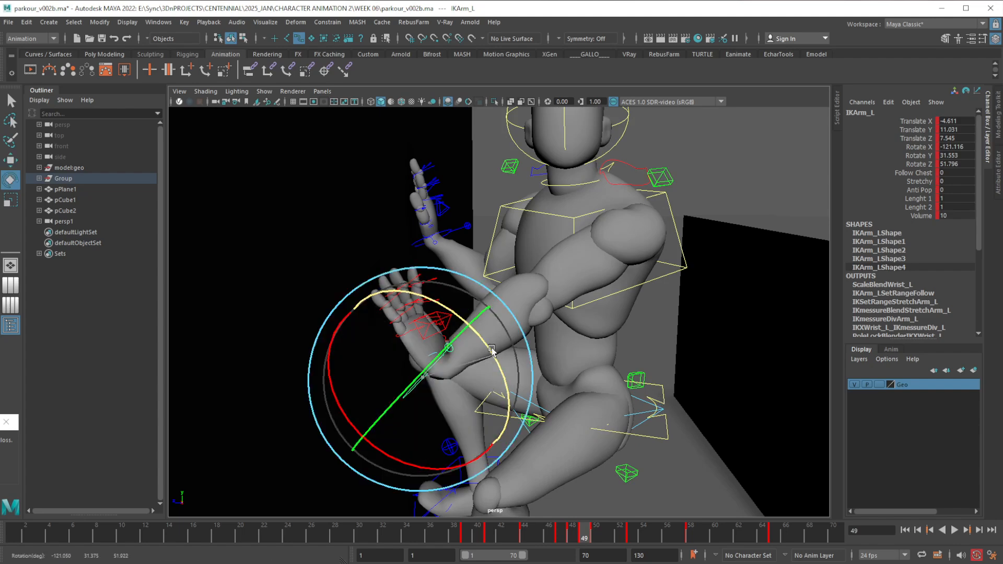
pyautogui.moveTo(472, 365); pyautogui.dragTo(467, 390)
pyautogui.press('w')
pyautogui.press('e')
pyautogui.press('w')
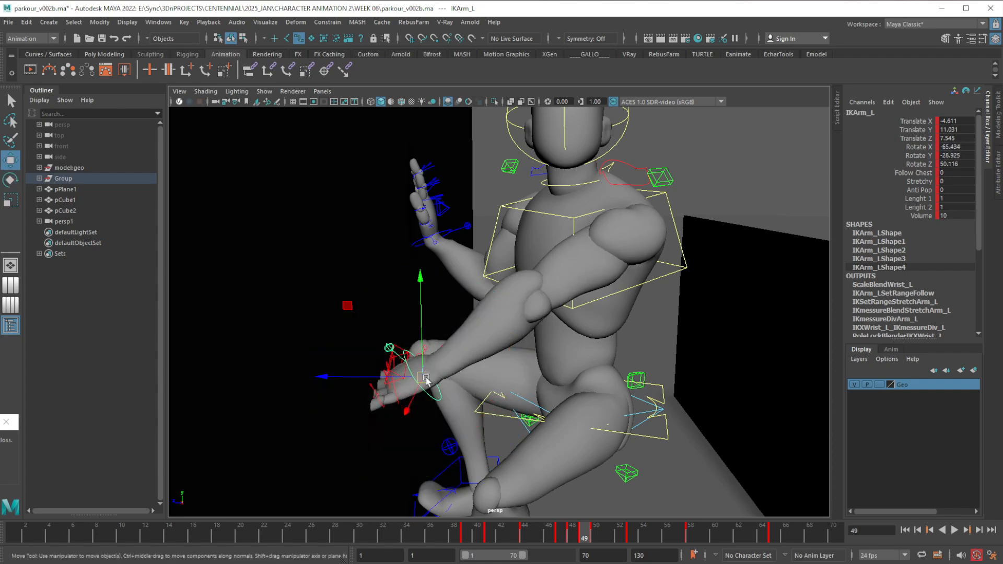
# Move the left IK arm control at frame 49 to about 12.59 Y and 5.02 Z, and rotate it to about -52.9, -38.5, 15.5.
pyautogui.moveTo(355, 316); pyautogui.dragTo(478, 230)
pyautogui.press('e')
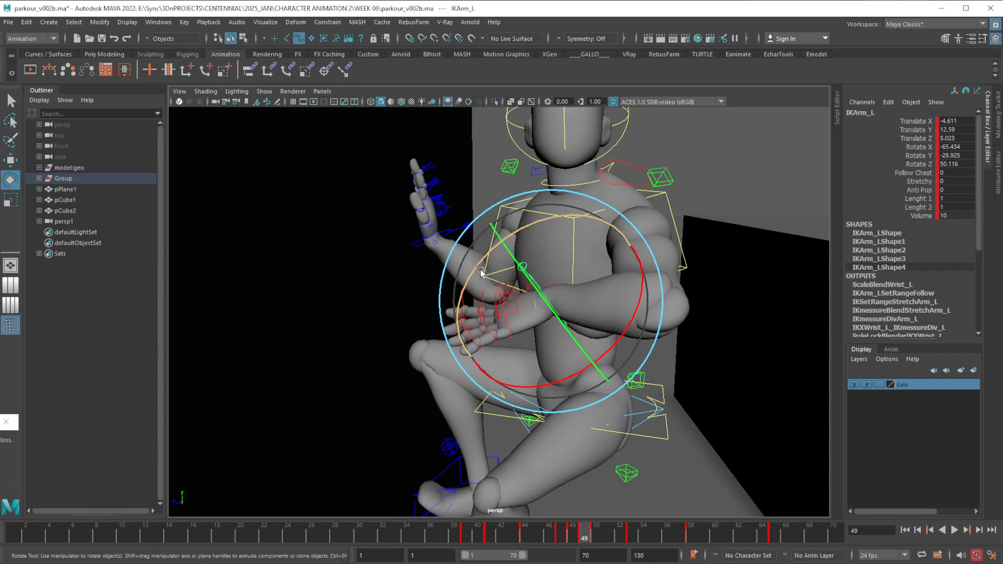
pyautogui.moveTo(485, 284); pyautogui.dragTo(507, 323)
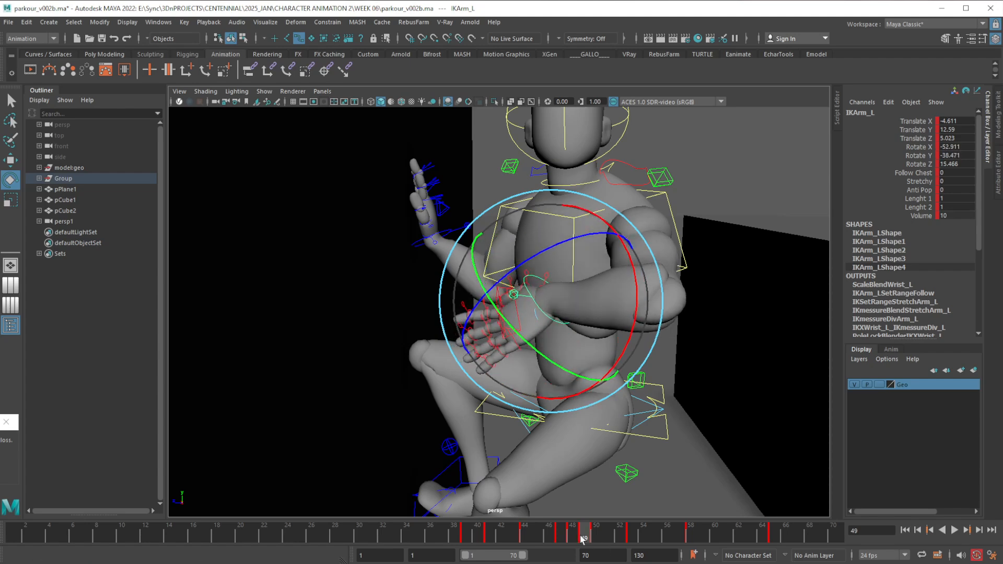
pyautogui.moveTo(586, 539)
pyautogui.mouseDown()
pyautogui.moveTo(601, 537)
pyautogui.moveTo(585, 538)
pyautogui.mouseUp()
# Reposition the left IK arm control at frame 49 to about -4.04 Translate X, 13.55 Translate Y and 6.09 Translate Z.
pyautogui.press('w')
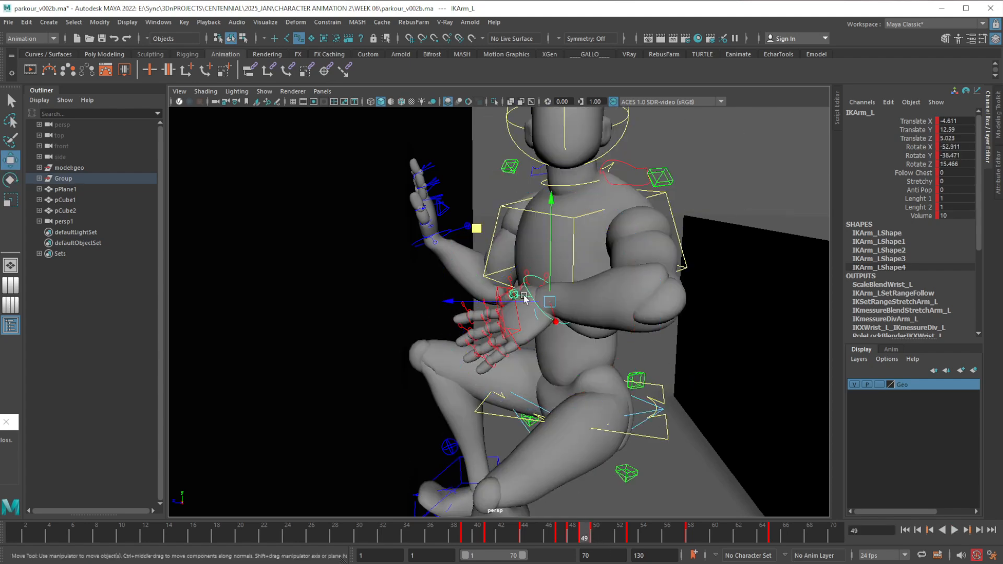
pyautogui.moveTo(525, 298); pyautogui.dragTo(589, 399)
pyautogui.moveTo(584, 539)
pyautogui.mouseDown()
pyautogui.moveTo(596, 537)
pyautogui.moveTo(584, 539)
pyautogui.mouseUp()
pyautogui.moveTo(511, 331); pyautogui.dragTo(521, 266)
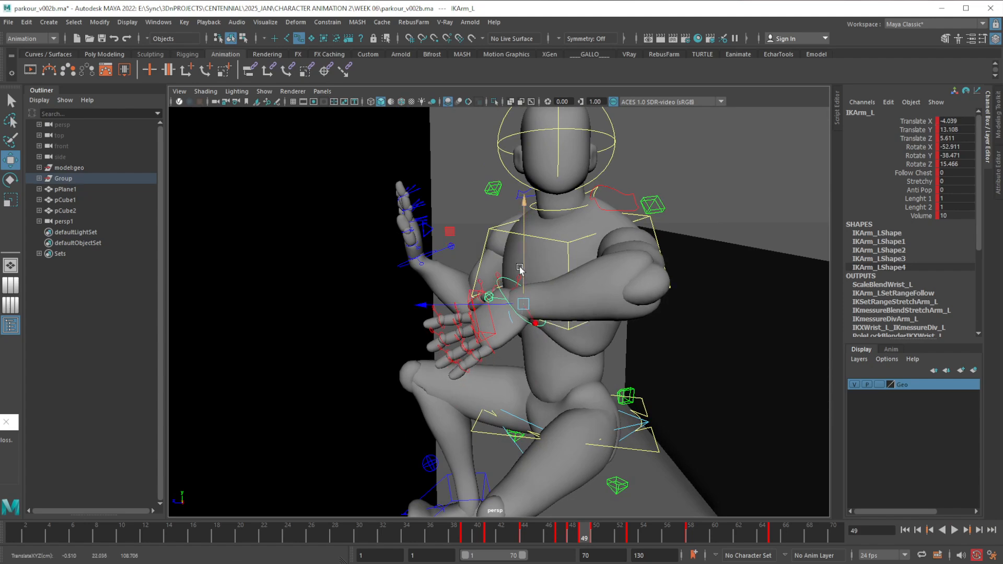
pyautogui.moveTo(495, 302); pyautogui.dragTo(477, 314)
pyautogui.hotkey('alt', 'v')
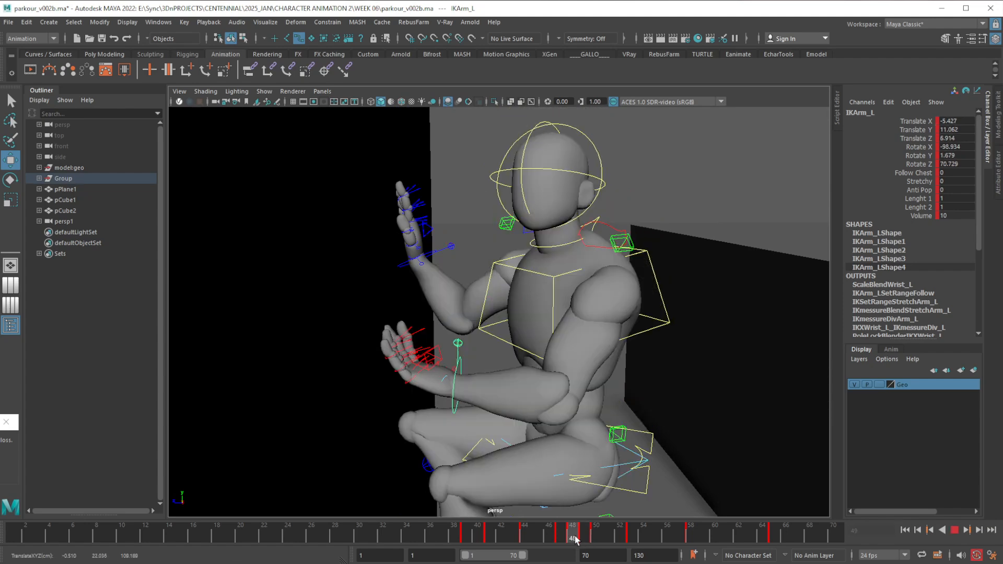
pyautogui.moveTo(583, 541)
pyautogui.mouseDown()
pyautogui.moveTo(572, 541)
pyautogui.moveTo(585, 539)
pyautogui.mouseUp()
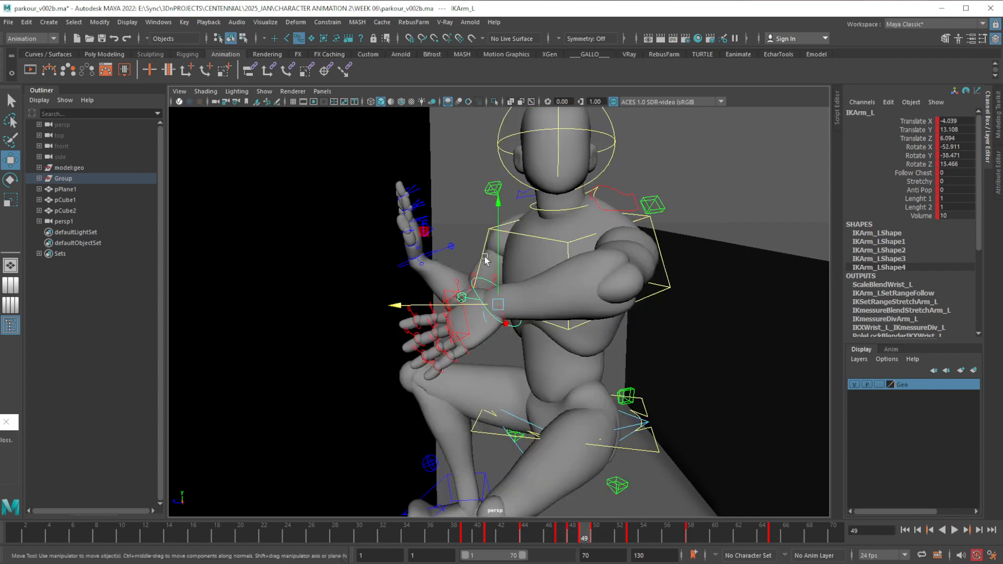
pyautogui.moveTo(499, 261); pyautogui.dragTo(536, 231)
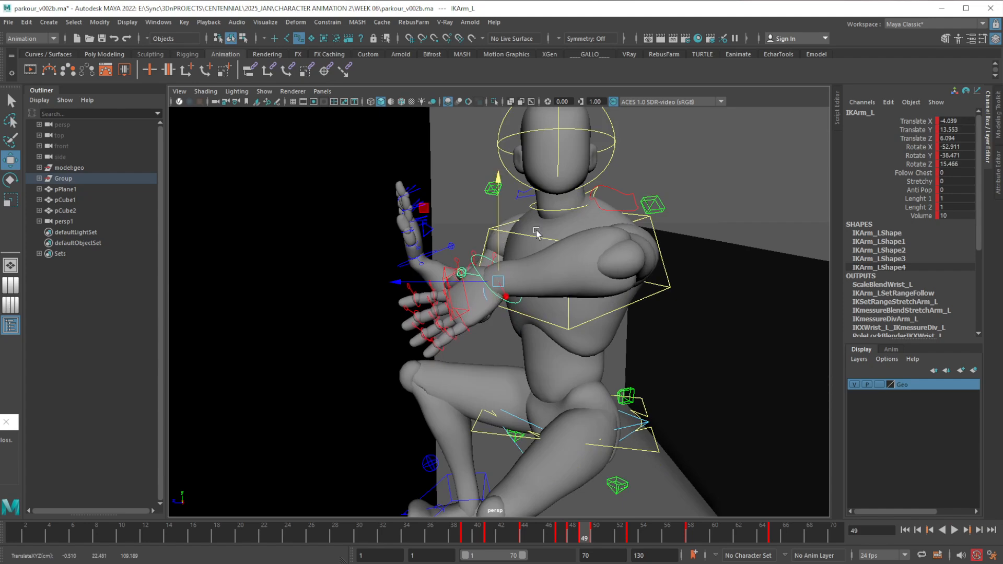
# Lower the left arm's pole vector control at frame 49 to bring the elbow down.
pyautogui.scroll(-5, 673, 339)
pyautogui.keyDown('alt'); pyautogui.moveTo(656, 350); pyautogui.dragTo(518, 393); pyautogui.keyUp('alt')
pyautogui.click(438, 456)
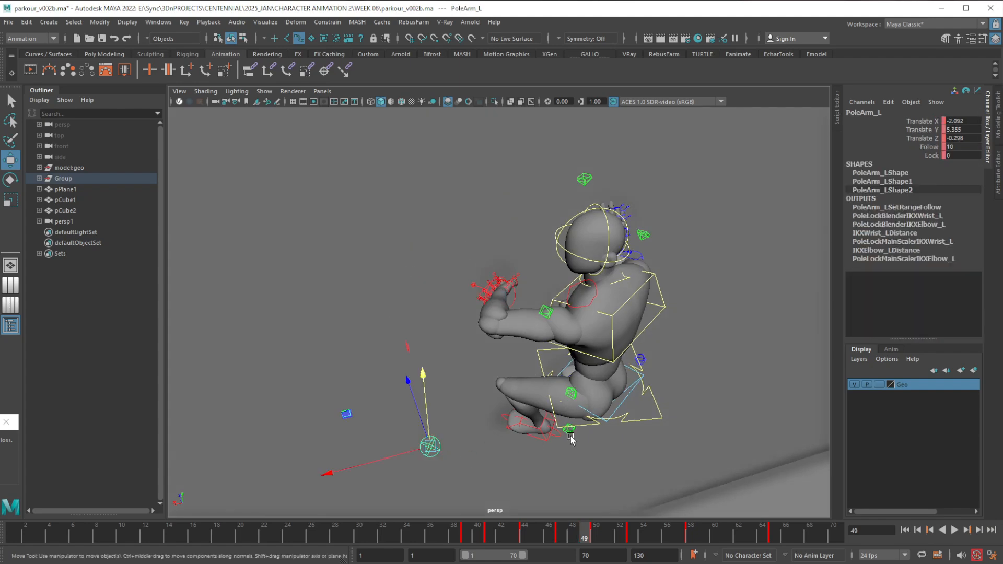
pyautogui.keyDown('alt'); pyautogui.moveTo(569, 437); pyautogui.dragTo(615, 411); pyautogui.keyUp('alt')
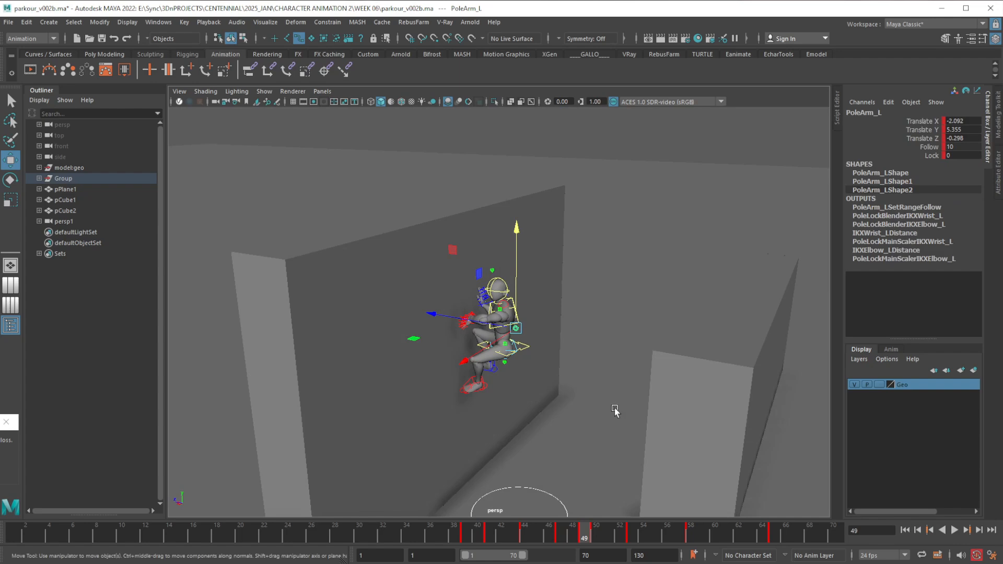
pyautogui.click(596, 537)
pyautogui.keyDown('alt'); pyautogui.moveTo(529, 356); pyautogui.dragTo(529, 413, button='right'); pyautogui.keyUp('alt')
pyautogui.keyDown('alt'); pyautogui.moveTo(529, 401); pyautogui.dragTo(548, 395); pyautogui.keyUp('alt')
pyautogui.click(587, 541)
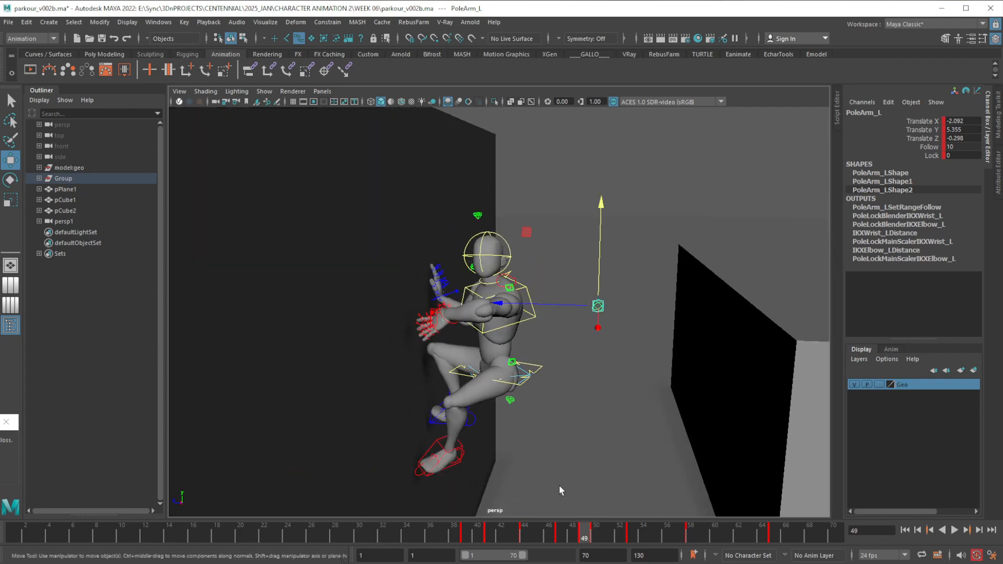
pyautogui.moveTo(594, 288); pyautogui.dragTo(609, 369)
# Move the left arm's pole vector control to about 2.05, 5.01, 1.12 at frame 48 and -2.65, 3.45, -2.09 at frame 49.
pyautogui.moveTo(593, 541); pyautogui.dragTo(573, 546)
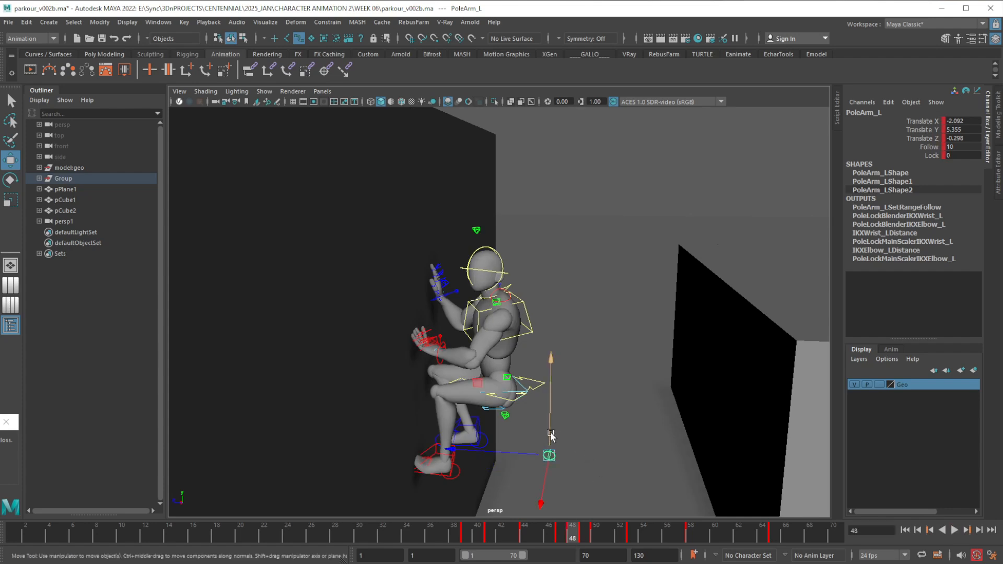
pyautogui.moveTo(548, 434); pyautogui.dragTo(548, 399)
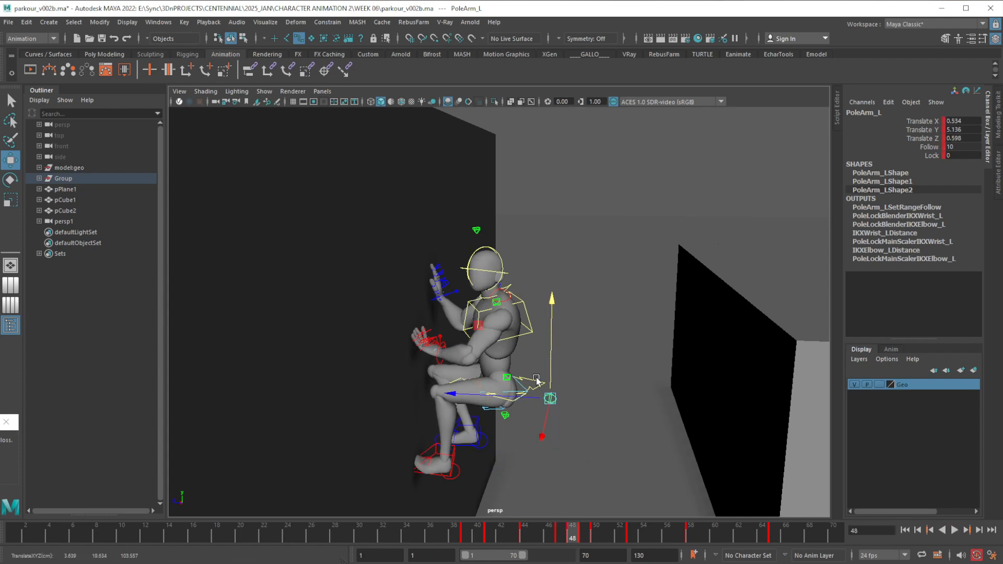
pyautogui.moveTo(571, 541)
pyautogui.mouseDown()
pyautogui.moveTo(592, 541)
pyautogui.moveTo(558, 543)
pyautogui.moveTo(573, 543)
pyautogui.mouseUp()
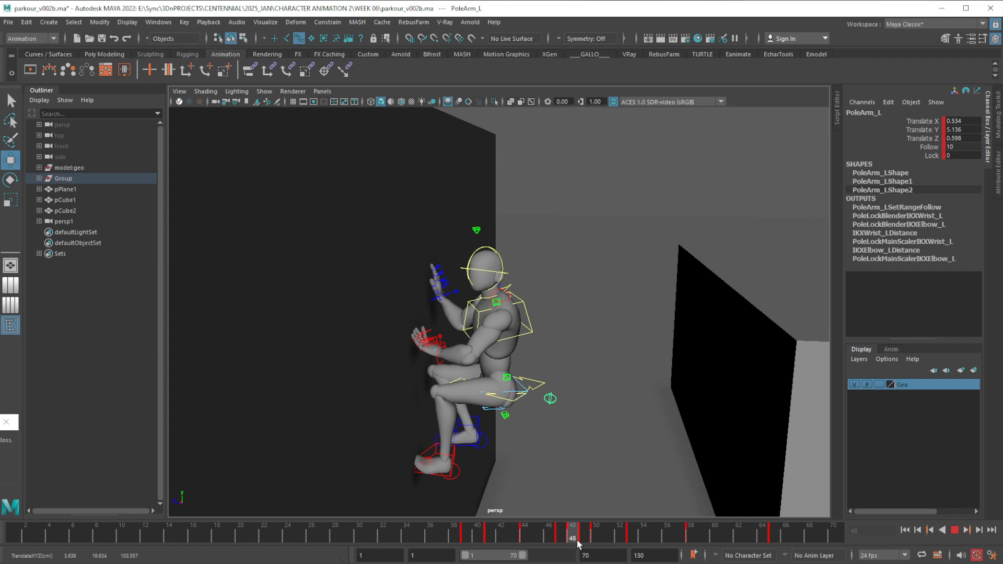
pyautogui.moveTo(549, 358); pyautogui.dragTo(558, 389)
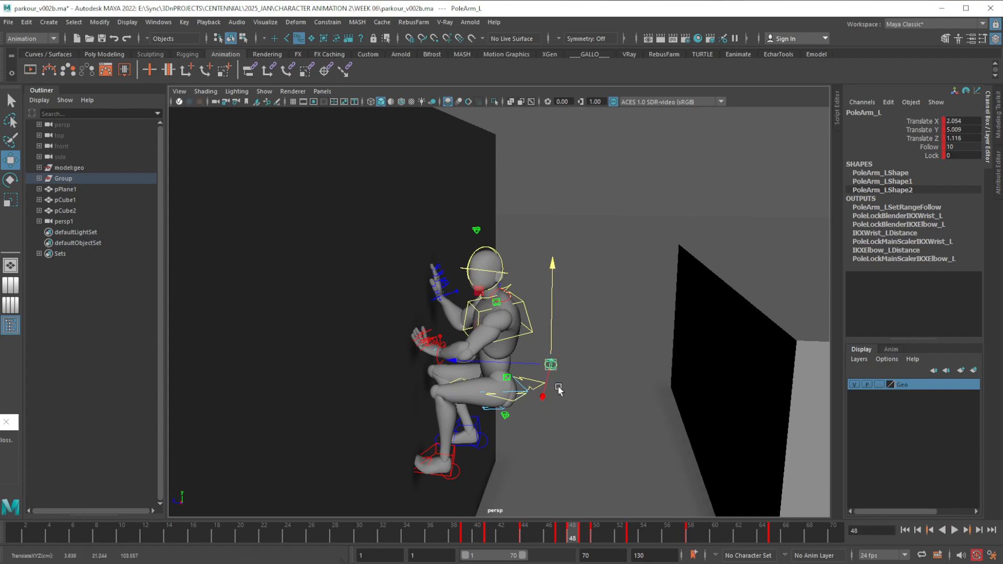
pyautogui.click(589, 544)
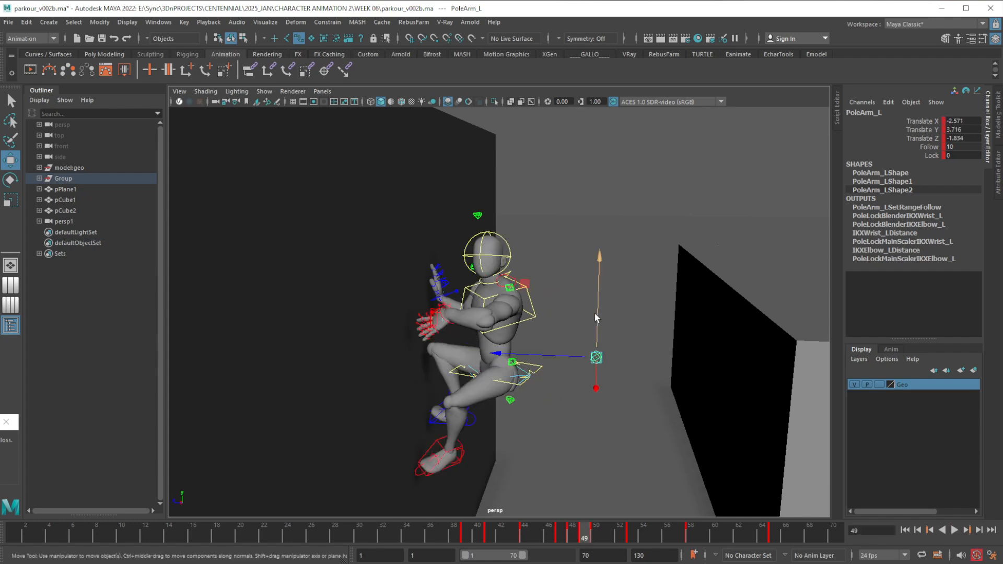
pyautogui.moveTo(595, 314); pyautogui.dragTo(595, 321)
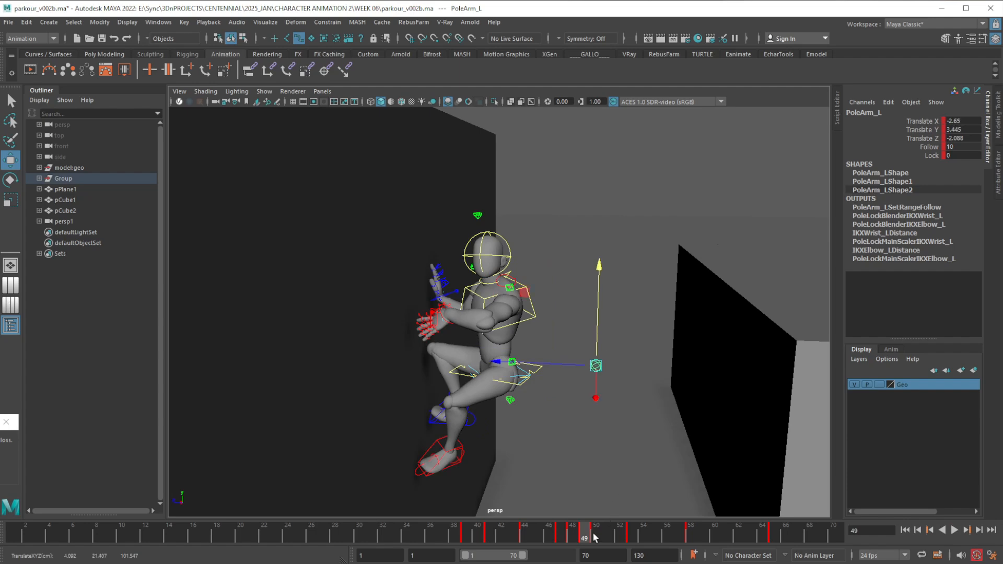
# Rotate the left IK arm control at frame 49 to about -78.3, -42.9, 33.6 and set its Translate Y to about 13.52.
pyautogui.click(452, 327)
pyautogui.press('e')
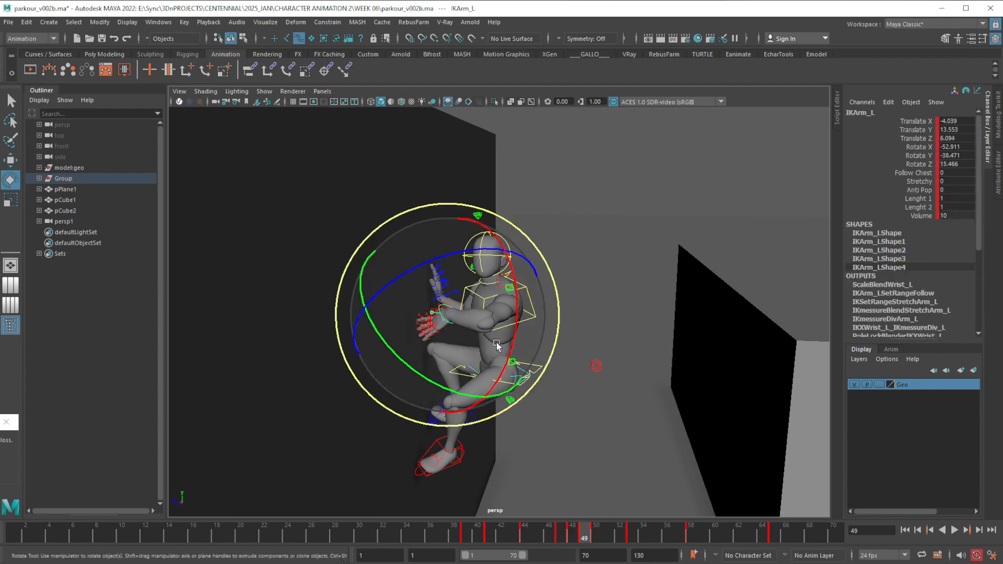
pyautogui.moveTo(497, 350); pyautogui.dragTo(418, 393)
pyautogui.press('w')
pyautogui.moveTo(449, 285); pyautogui.dragTo(449, 287)
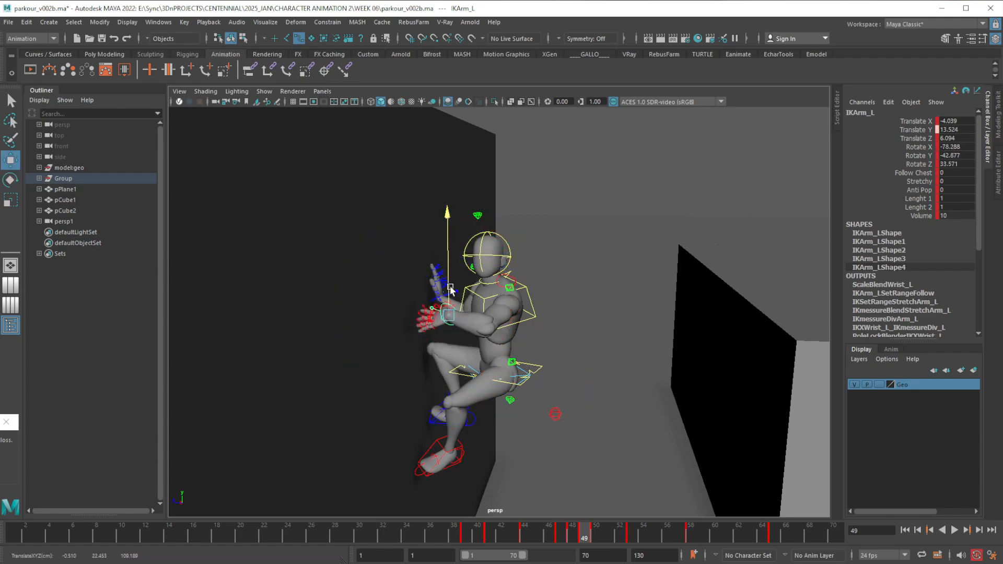
pyautogui.moveTo(596, 543)
pyautogui.mouseDown()
pyautogui.moveTo(561, 543)
pyautogui.moveTo(609, 544)
pyautogui.moveTo(567, 538)
pyautogui.moveTo(605, 536)
pyautogui.moveTo(574, 538)
pyautogui.moveTo(584, 538)
pyautogui.mouseUp()
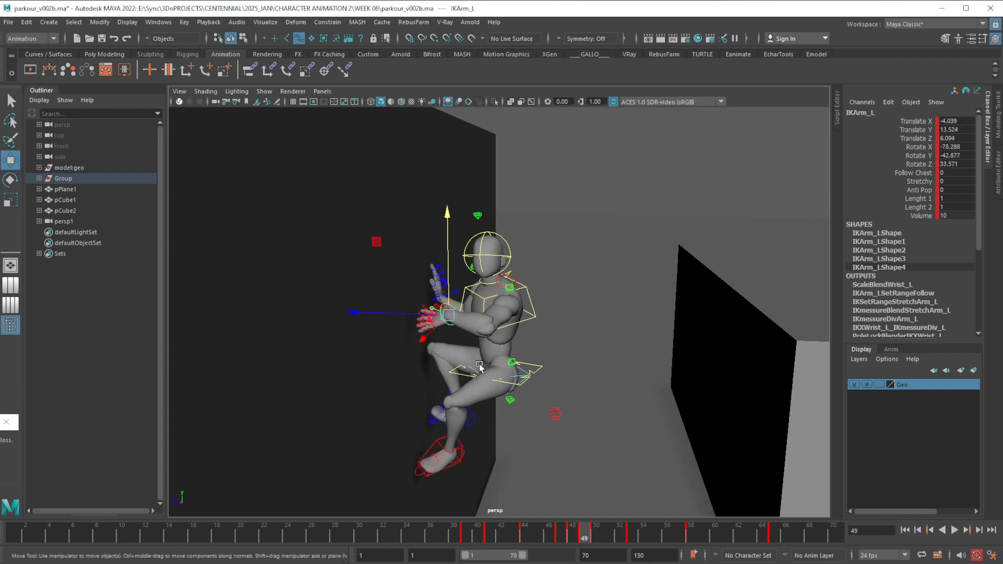
# Lower the left IK arm control at frame 49 to about 13.01 Translate Y and rotate it to about -94.5, -24.8, 43.1.
pyautogui.keyDown('alt'); pyautogui.moveTo(479, 365); pyautogui.dragTo(454, 336); pyautogui.keyUp('alt')
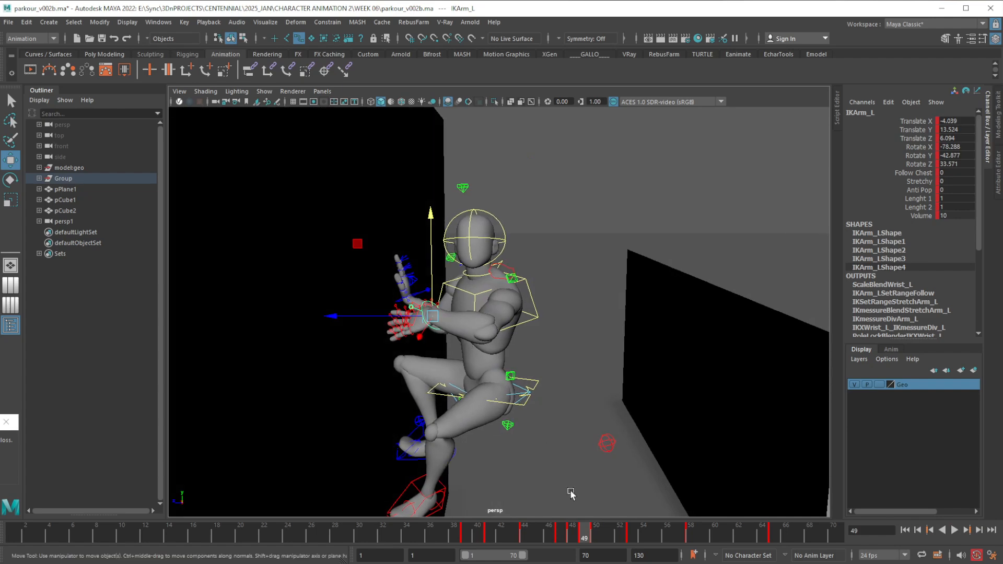
pyautogui.hotkey('alt', 'v')
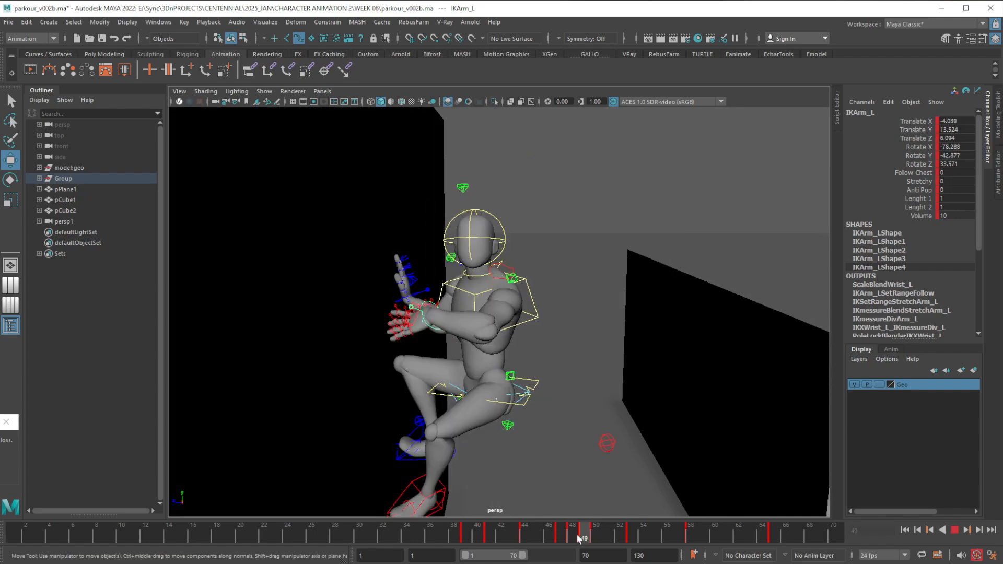
pyautogui.hotkey('alt', 'v')
pyautogui.moveTo(433, 294); pyautogui.dragTo(384, 372)
pyautogui.press('e')
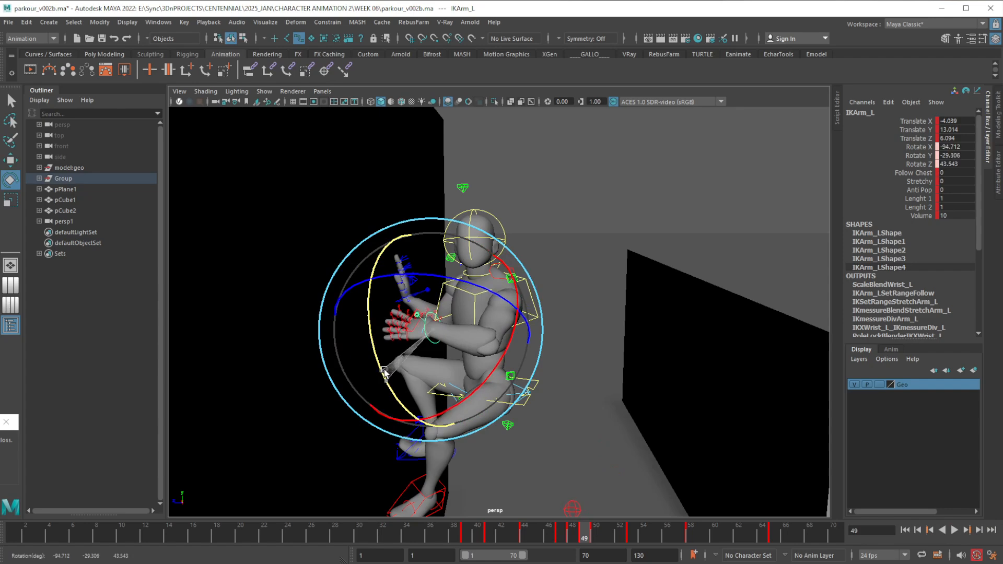
pyautogui.moveTo(466, 285); pyautogui.dragTo(476, 290)
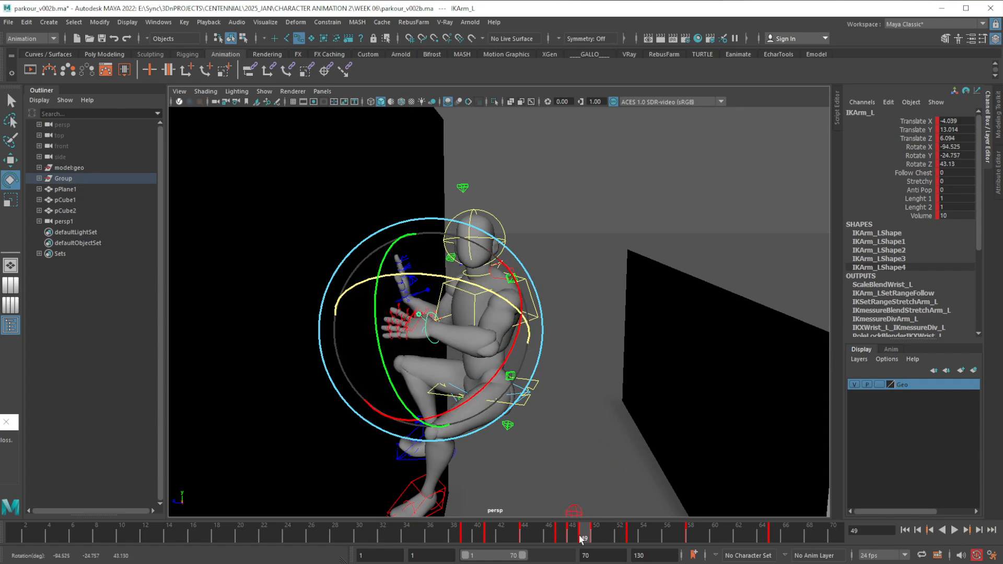
pyautogui.moveTo(584, 537)
pyautogui.mouseDown()
pyautogui.moveTo(564, 538)
pyautogui.moveTo(598, 534)
pyautogui.moveTo(559, 537)
pyautogui.moveTo(605, 536)
pyautogui.moveTo(573, 537)
pyautogui.moveTo(585, 539)
pyautogui.mouseUp()
# Rotate the base controls of the left hand's index, middle, ring and pinky fingers at frame 49 to about 2.97 in Y and -2.13 in Z.
pyautogui.press('f')
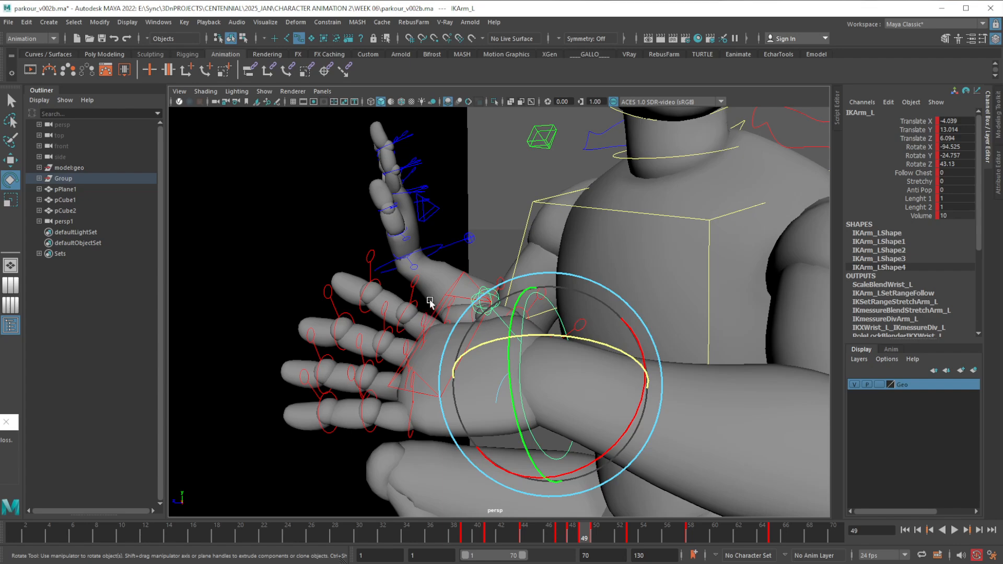
pyautogui.click(452, 314)
pyautogui.click(449, 317)
pyautogui.press('w')
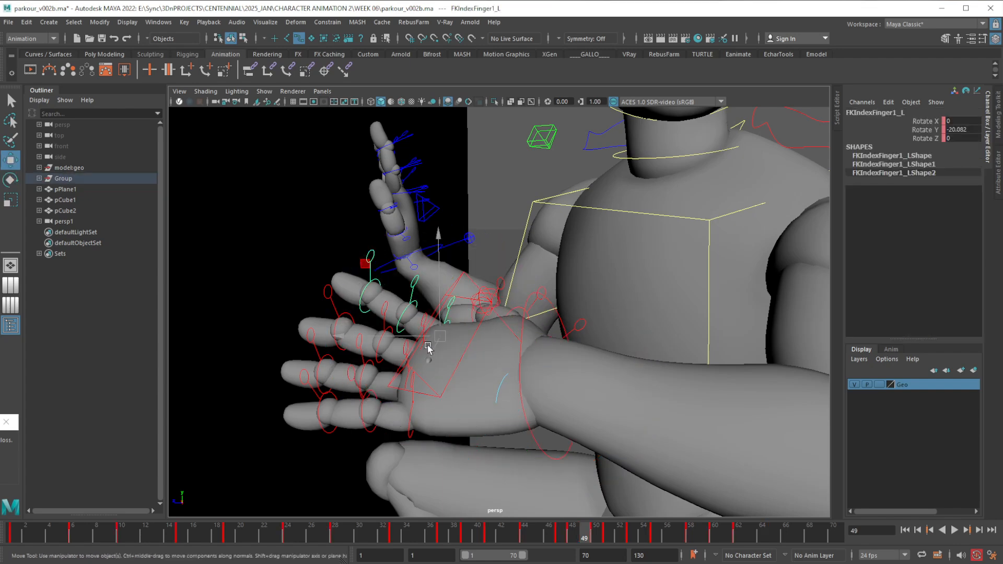
pyautogui.keyDown('shift'); pyautogui.click(425, 343); pyautogui.keyUp('shift')
pyautogui.keyDown('shift'); pyautogui.click(412, 400); pyautogui.keyUp('shift')
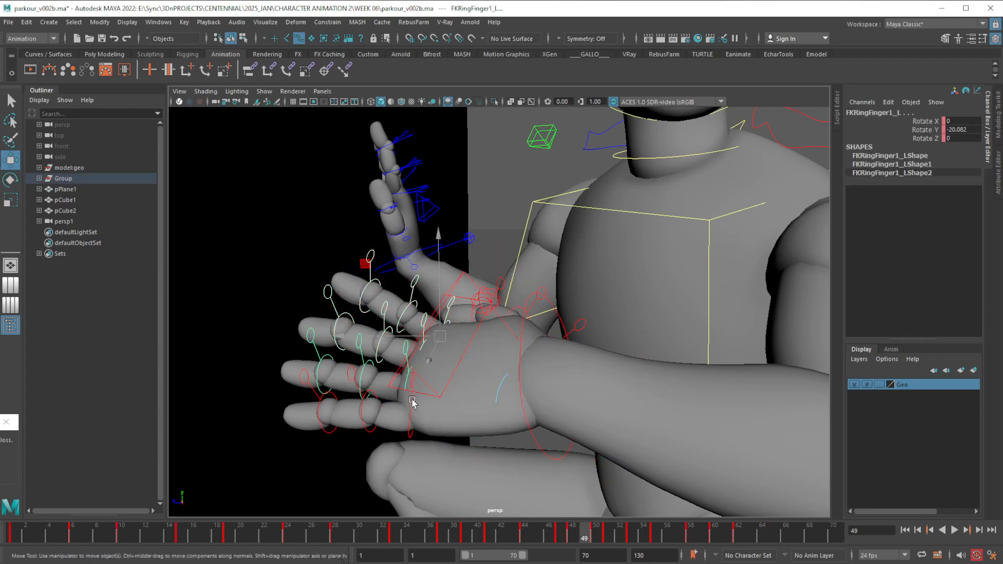
pyautogui.keyDown('shift'); pyautogui.click(411, 413); pyautogui.keyUp('shift')
pyautogui.press('e')
pyautogui.moveTo(457, 367); pyautogui.dragTo(417, 356)
pyautogui.moveTo(490, 446); pyautogui.dragTo(494, 438)
pyautogui.scroll(-10, 581, 445)
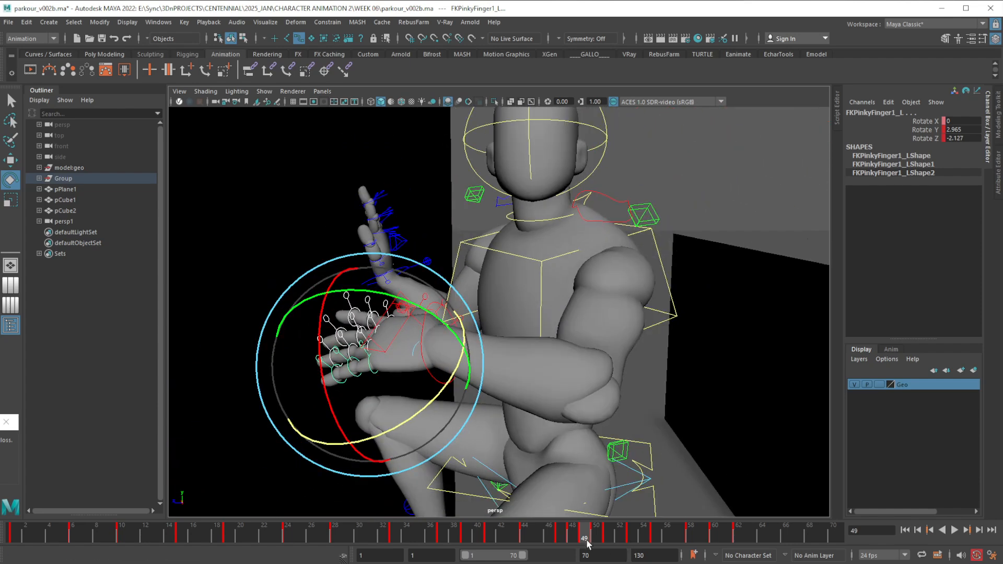
# Play back and scrub frames 47 to 50 to examine the motion of the left arm and hand.
pyautogui.hotkey('alt', 'v')
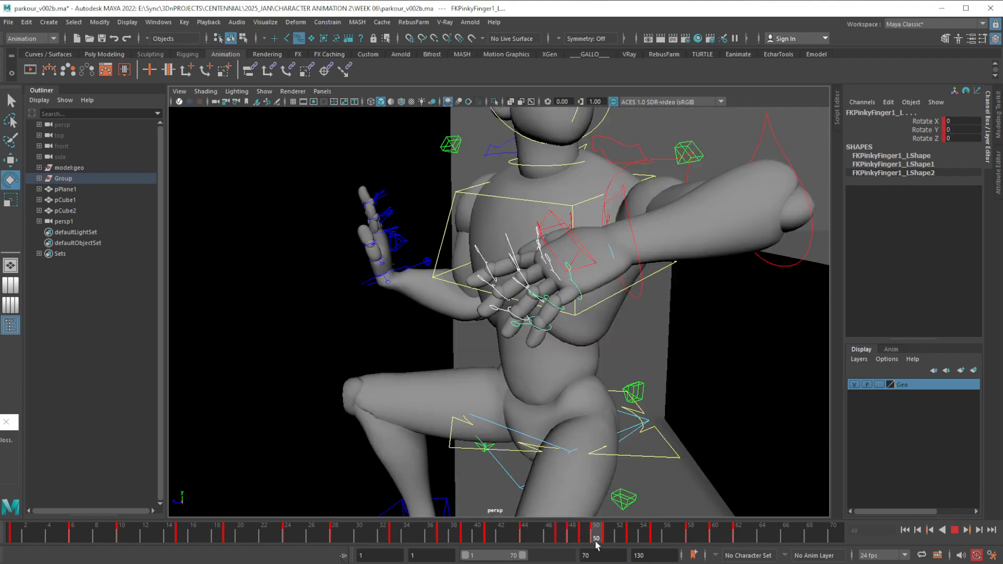
pyautogui.click(575, 537)
pyautogui.keyDown('alt'); pyautogui.moveTo(594, 482); pyautogui.dragTo(598, 457, button='right'); pyautogui.keyUp('alt')
pyautogui.keyDown('alt'); pyautogui.moveTo(598, 457); pyautogui.dragTo(593, 448, button='middle'); pyautogui.keyUp('alt')
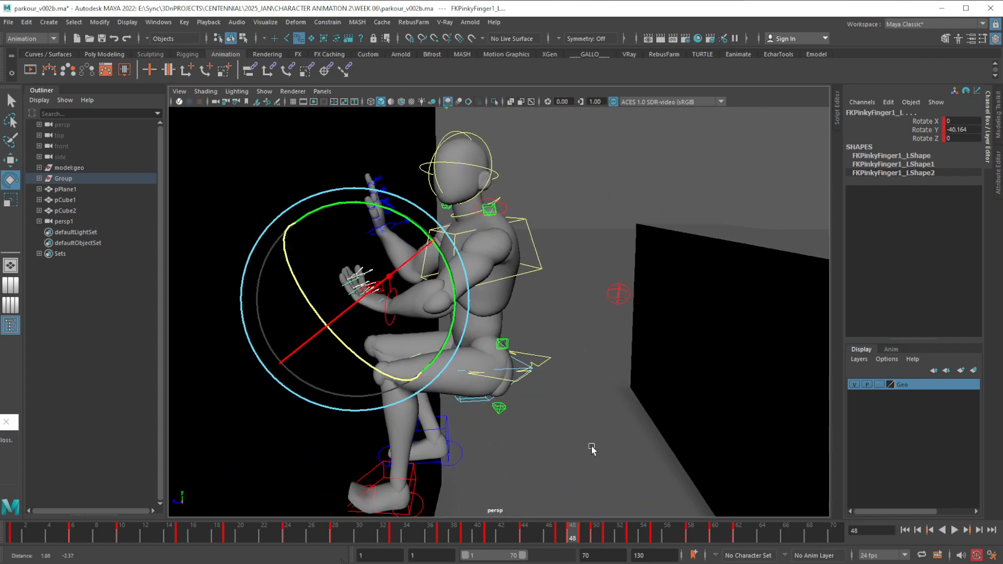
pyautogui.keyDown('alt'); pyautogui.moveTo(594, 448); pyautogui.dragTo(588, 429); pyautogui.keyUp('alt')
pyautogui.keyDown('alt'); pyautogui.moveTo(592, 454); pyautogui.dragTo(587, 437, button='right'); pyautogui.keyUp('alt')
pyautogui.keyDown('alt'); pyautogui.moveTo(587, 437); pyautogui.dragTo(578, 515, button='middle'); pyautogui.keyUp('alt')
pyautogui.moveTo(571, 535); pyautogui.dragTo(569, 560)
pyautogui.moveTo(596, 554)
pyautogui.mouseDown()
pyautogui.moveTo(612, 554)
pyautogui.moveTo(577, 553)
pyautogui.moveTo(608, 549)
pyautogui.moveTo(596, 550)
pyautogui.mouseUp()
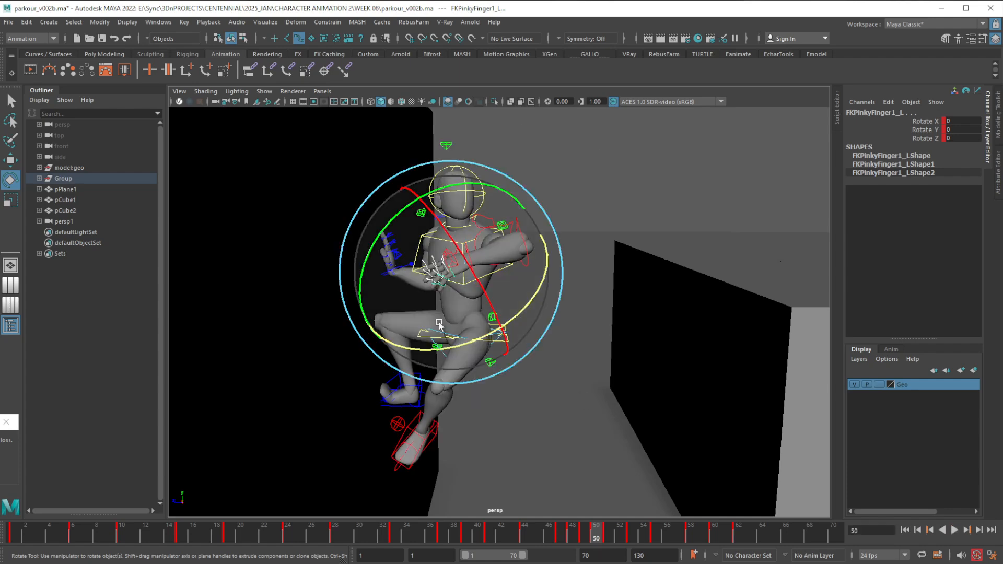
# Rotate the right IK arm control at frame 50 to about -102, -41.9, -76.9 and move it to about 13.56 Translate Y and 7.53 Translate Z.
pyautogui.press('w')
pyautogui.click(385, 275)
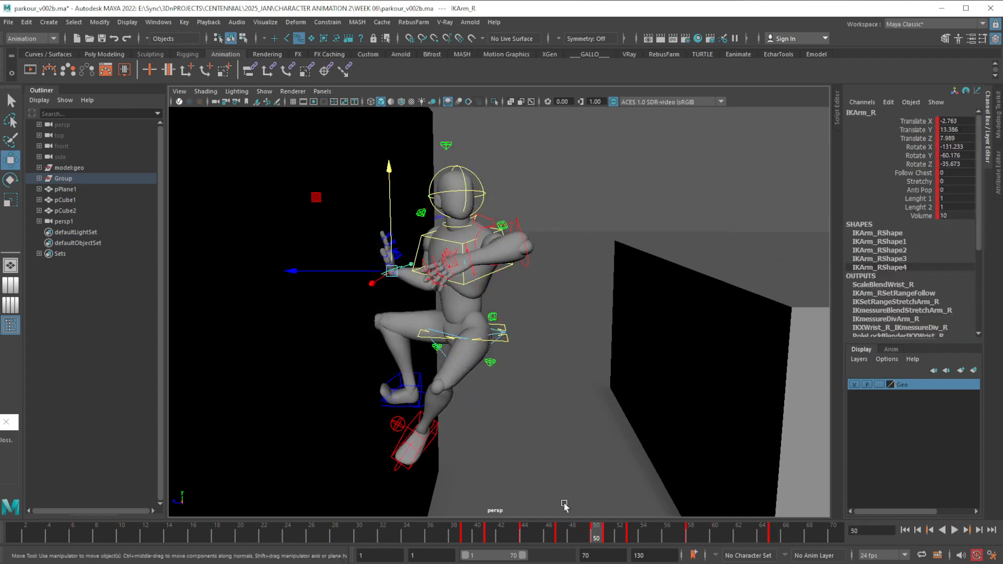
pyautogui.click(563, 539)
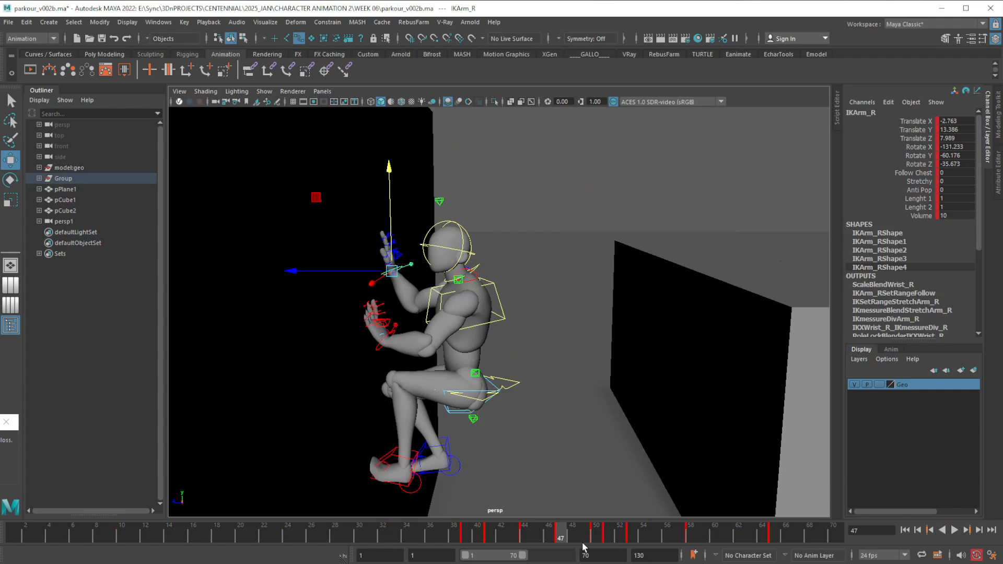
pyautogui.click(601, 537)
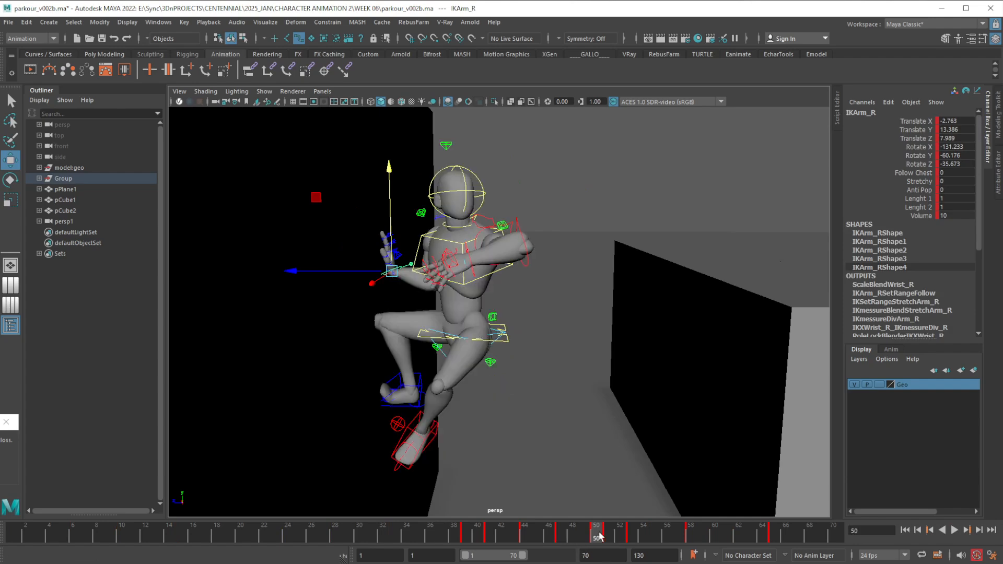
pyautogui.scroll(3, 455, 318)
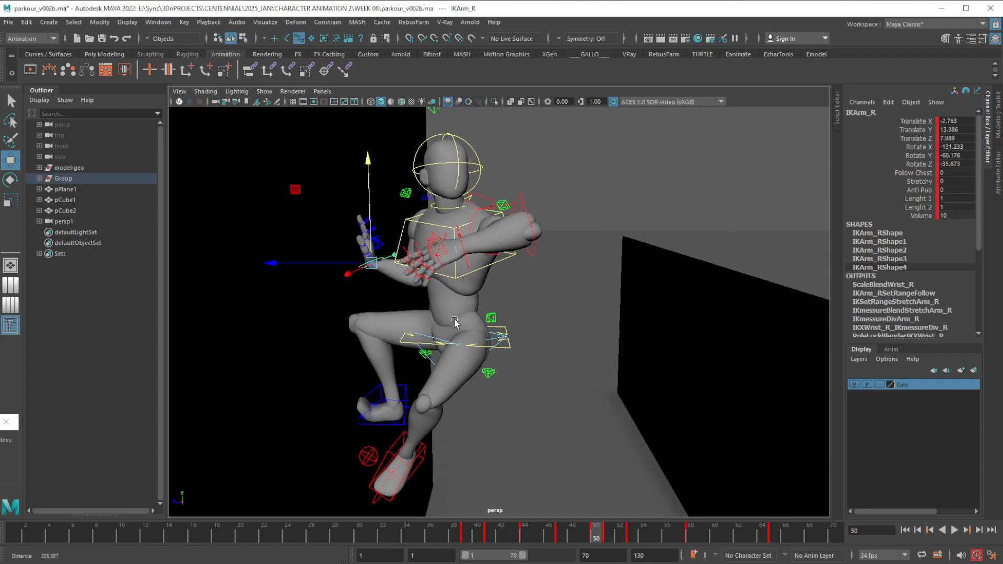
pyautogui.keyDown('alt'); pyautogui.moveTo(363, 217); pyautogui.dragTo(412, 318, button='middle'); pyautogui.keyUp('alt')
pyautogui.scroll(4, 410, 324)
pyautogui.scroll(5, 409, 331)
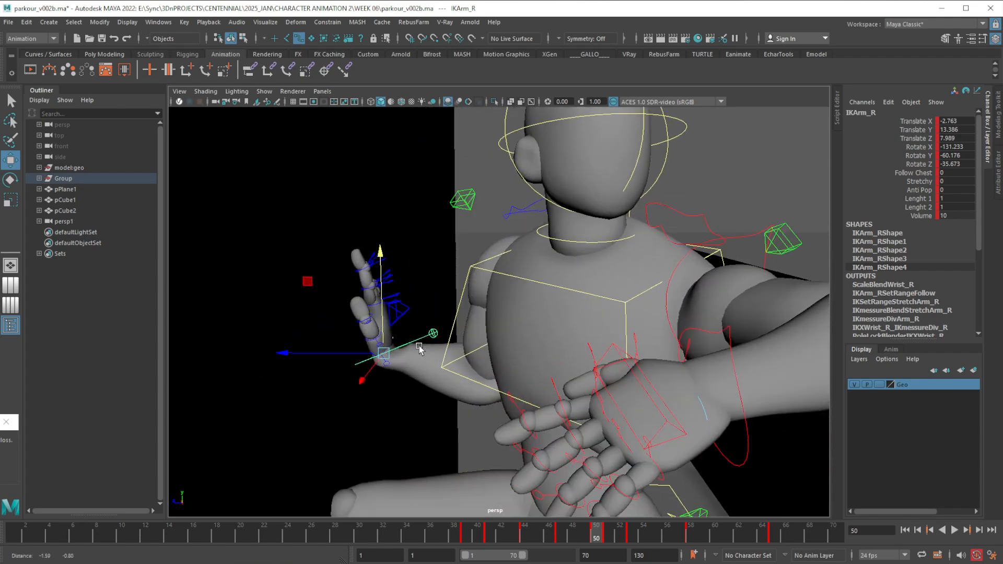
pyautogui.keyDown('alt'); pyautogui.moveTo(419, 360); pyautogui.dragTo(422, 365); pyautogui.keyUp('alt')
pyautogui.press('e')
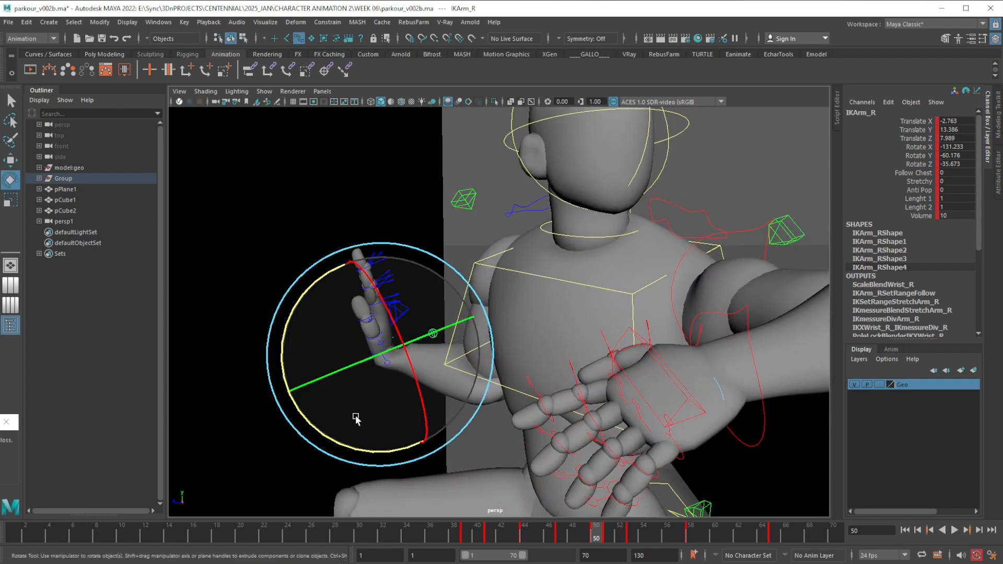
pyautogui.moveTo(356, 418); pyautogui.dragTo(384, 472)
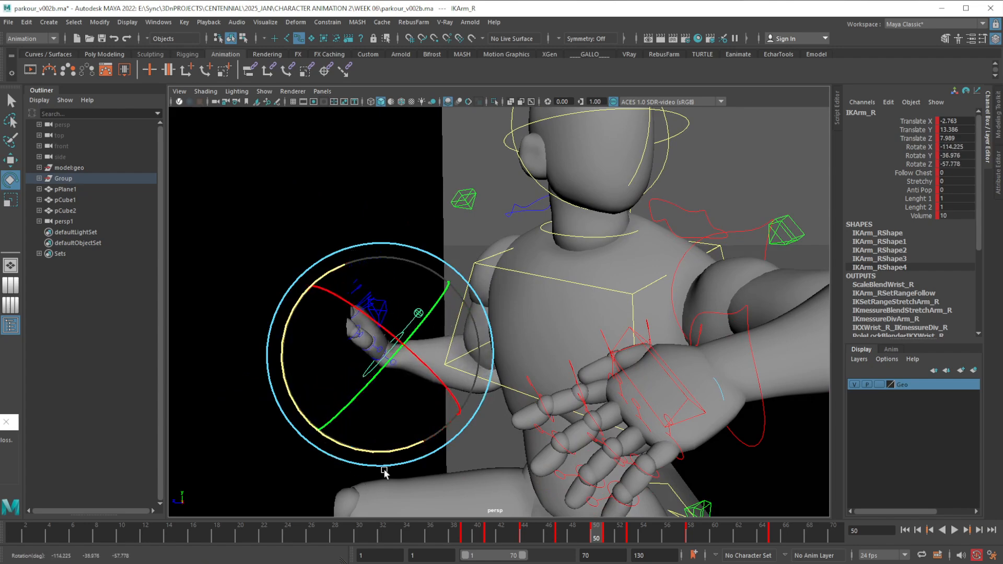
pyautogui.moveTo(377, 373); pyautogui.dragTo(352, 392)
pyautogui.press('w')
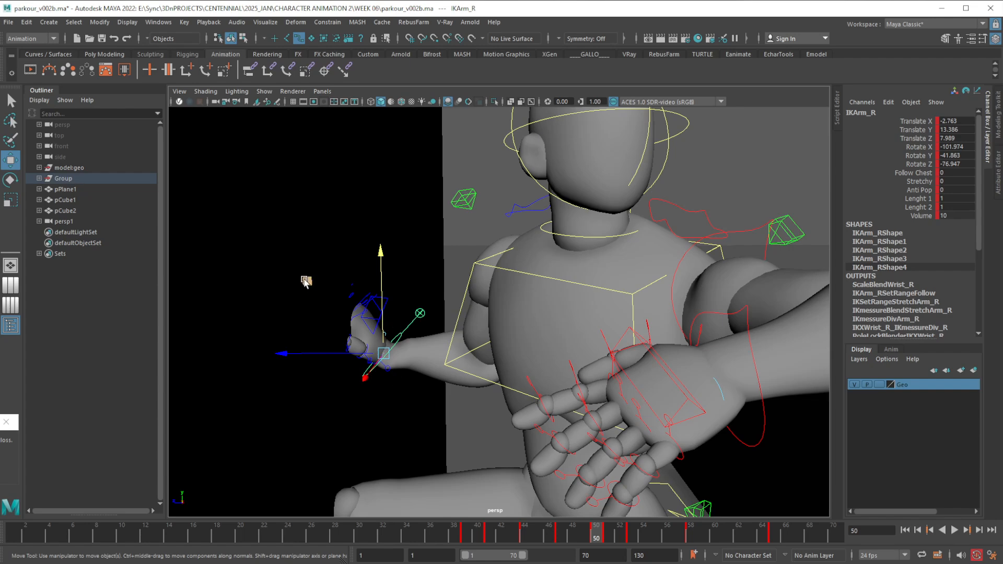
pyautogui.moveTo(306, 281); pyautogui.dragTo(329, 272, button='middle')
# Curl the right hand's index, middle, ring and pinky fingers at frame 50 by rotating their base controls to about -27.1 in Y.
pyautogui.scroll(6, 400, 277)
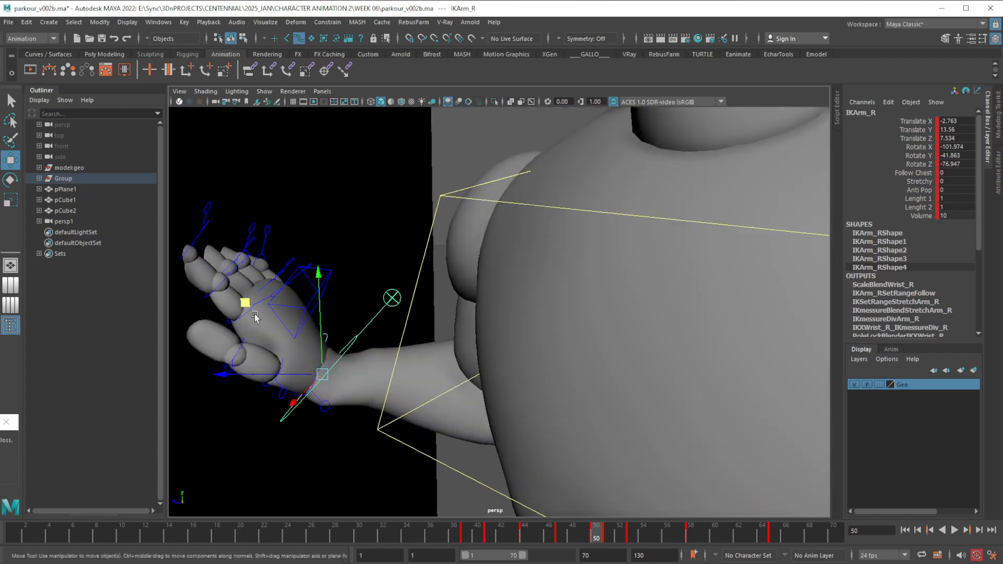
pyautogui.click(276, 298)
pyautogui.keyDown('shift'); pyautogui.click(267, 285); pyautogui.keyUp('shift')
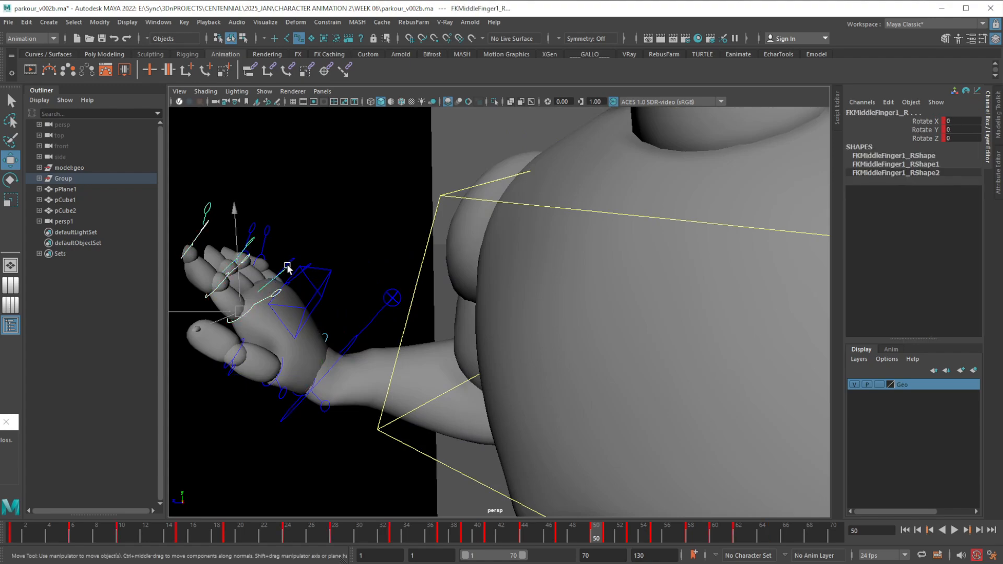
pyautogui.keyDown('shift'); pyautogui.click(292, 261); pyautogui.keyUp('shift')
pyautogui.keyDown('alt'); pyautogui.moveTo(321, 305); pyautogui.dragTo(296, 276); pyautogui.keyUp('alt')
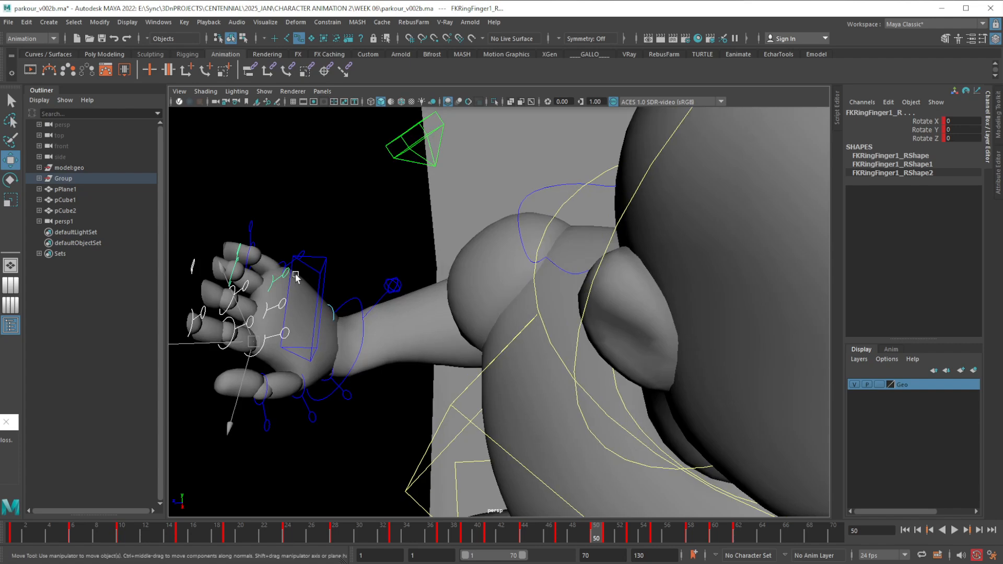
pyautogui.keyDown('alt'); pyautogui.moveTo(294, 333); pyautogui.dragTo(296, 291); pyautogui.keyUp('alt')
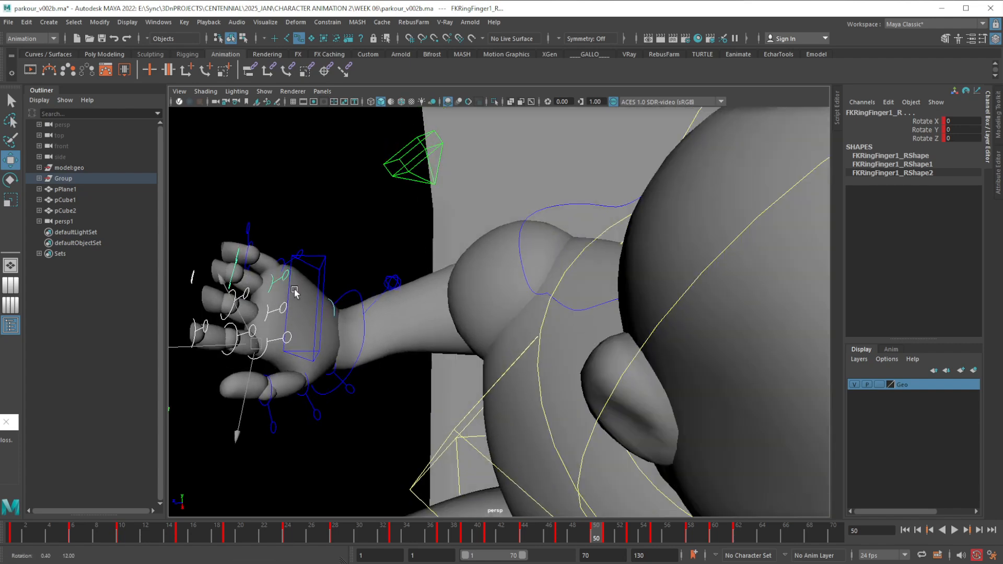
pyautogui.keyDown('shift'); pyautogui.click(284, 262); pyautogui.keyUp('shift')
pyautogui.keyDown('alt'); pyautogui.moveTo(289, 334); pyautogui.dragTo(302, 291); pyautogui.keyUp('alt')
pyautogui.press('e')
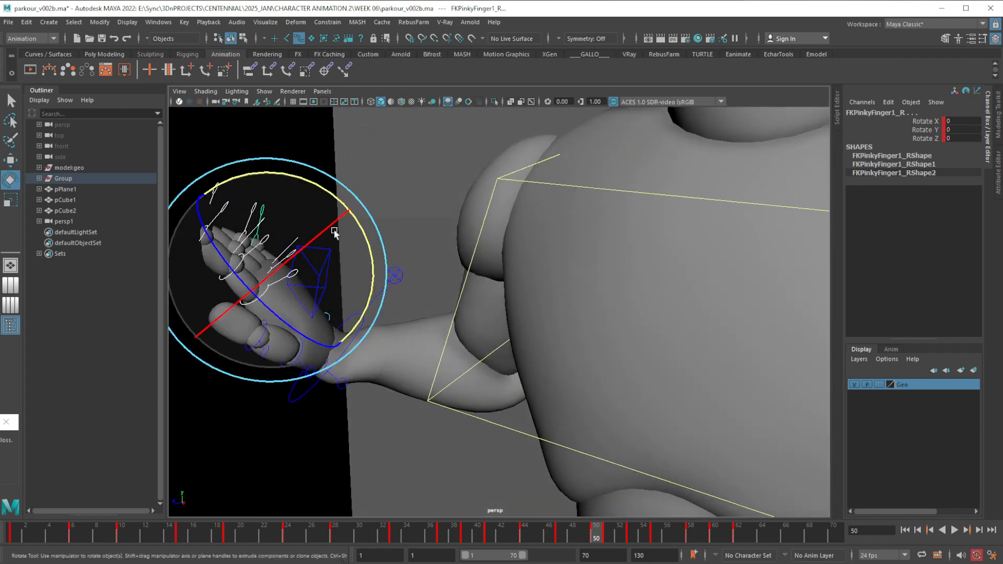
pyautogui.moveTo(334, 197); pyautogui.dragTo(351, 256)
# Frame the whole character and play back the motion around frame 50 to examine the push off the wall.
pyautogui.press('f')
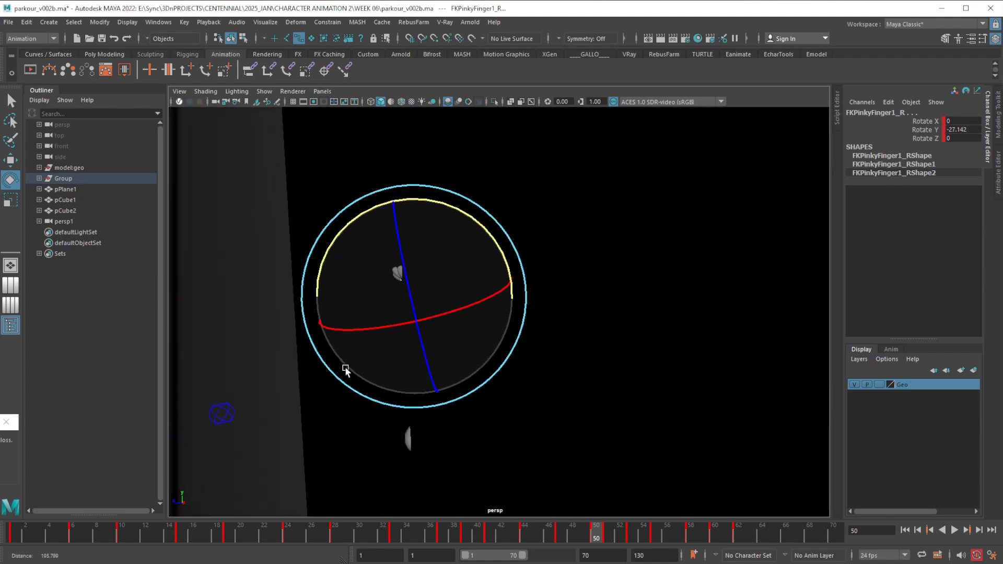
pyautogui.scroll(-5, 357, 374)
pyautogui.keyDown('alt'); pyautogui.moveTo(352, 374); pyautogui.dragTo(399, 421); pyautogui.keyUp('alt')
pyautogui.moveTo(596, 540)
pyautogui.mouseDown()
pyautogui.moveTo(575, 544)
pyautogui.moveTo(605, 545)
pyautogui.moveTo(564, 548)
pyautogui.moveTo(597, 545)
pyautogui.moveTo(565, 546)
pyautogui.moveTo(595, 542)
pyautogui.moveTo(595, 528)
pyautogui.mouseUp()
pyautogui.keyDown('alt'); pyautogui.moveTo(592, 484); pyautogui.dragTo(570, 436, button='right'); pyautogui.keyUp('alt')
pyautogui.keyDown('alt'); pyautogui.moveTo(571, 438); pyautogui.dragTo(563, 433); pyautogui.keyUp('alt')
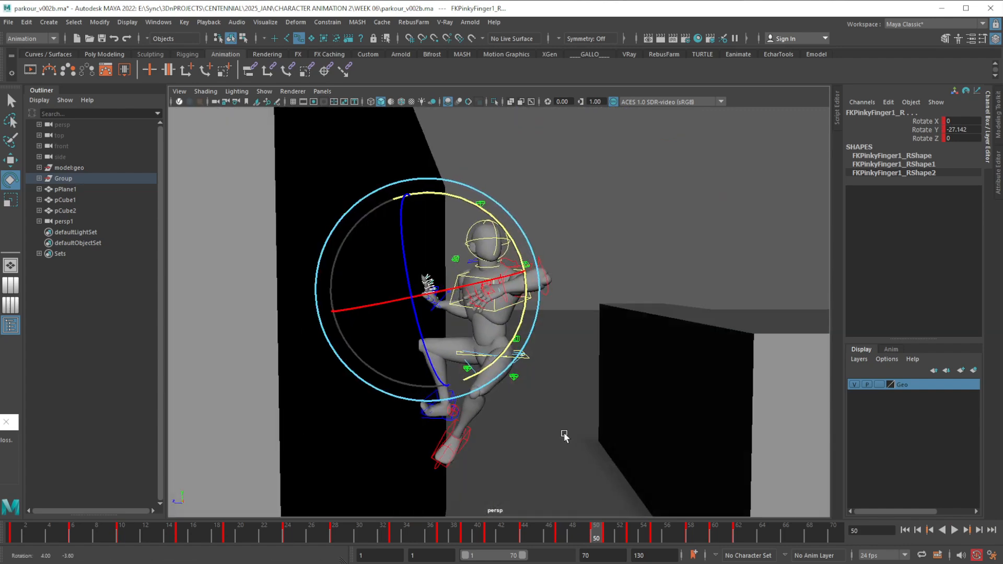
pyautogui.moveTo(596, 533)
pyautogui.mouseDown()
pyautogui.moveTo(567, 541)
pyautogui.moveTo(608, 544)
pyautogui.moveTo(519, 550)
pyautogui.moveTo(601, 541)
pyautogui.moveTo(477, 537)
pyautogui.moveTo(616, 528)
pyautogui.moveTo(554, 538)
pyautogui.moveTo(611, 539)
pyautogui.moveTo(563, 538)
pyautogui.moveTo(595, 538)
pyautogui.mouseUp()
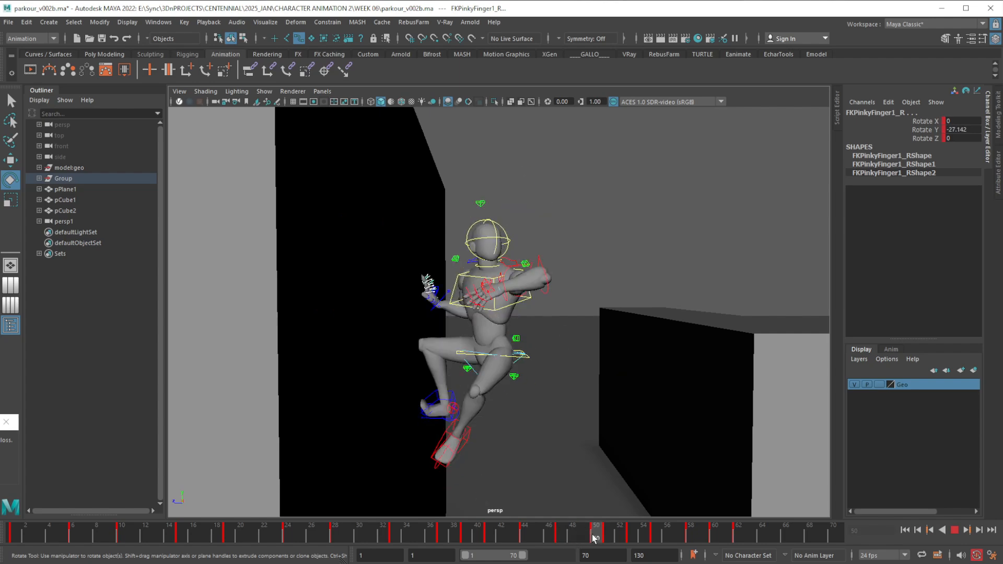
# Move the RootX_M hip control at frame 50 to about 11.07 Translate Y and 3.67 Translate Z and rotate it to about -2.4, 58.3, -2.5.
pyautogui.press('w')
pyautogui.click(529, 357)
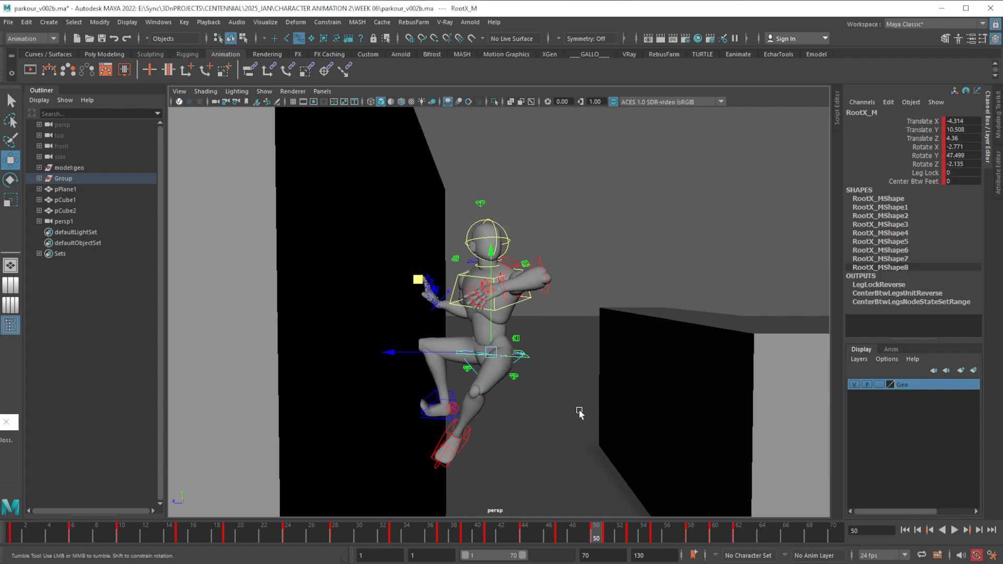
pyautogui.keyDown('alt'); pyautogui.moveTo(578, 410); pyautogui.dragTo(582, 410); pyautogui.keyUp('alt')
pyautogui.click(610, 540)
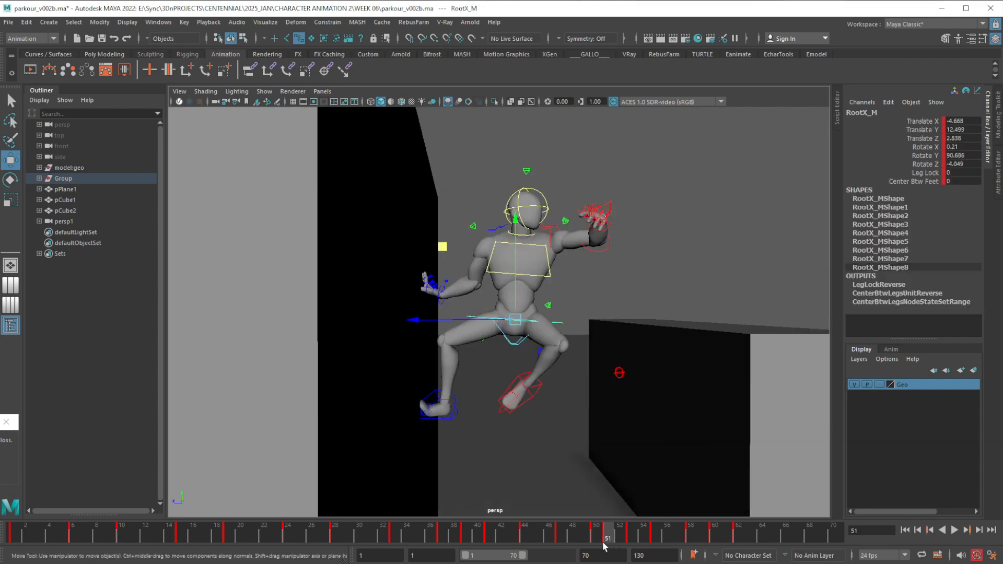
pyautogui.click(599, 539)
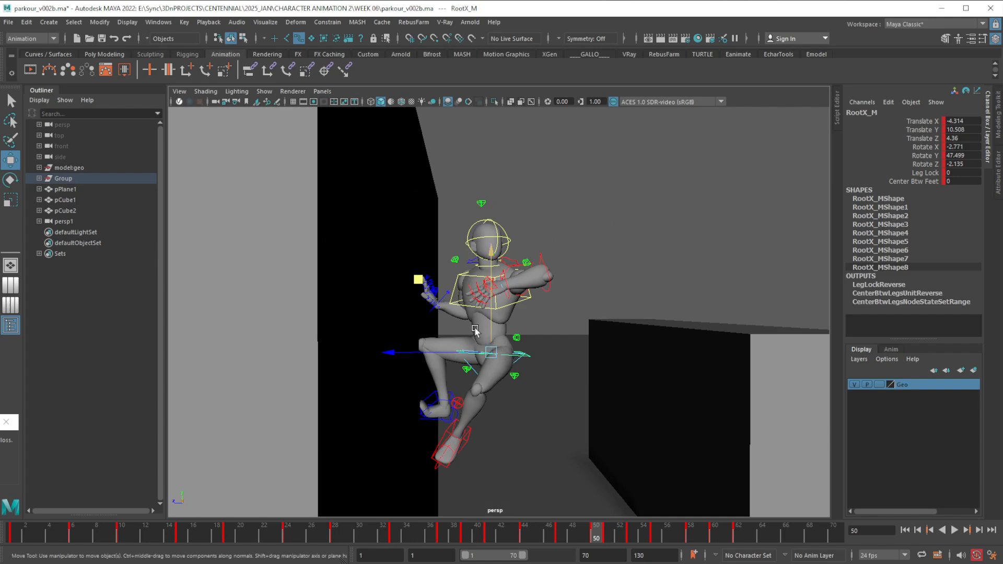
pyautogui.moveTo(416, 282); pyautogui.dragTo(427, 273, button='middle')
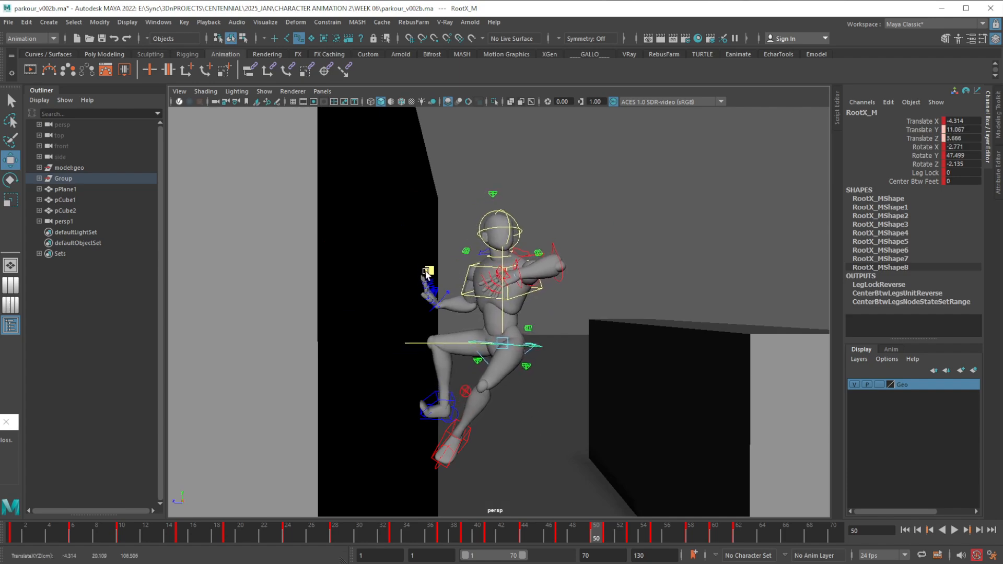
pyautogui.press('e')
pyautogui.moveTo(515, 345); pyautogui.dragTo(531, 350)
# Play back and scrub the body's turn from frame 47 onward, stopping at frame 48.
pyautogui.hotkey('alt', 'v')
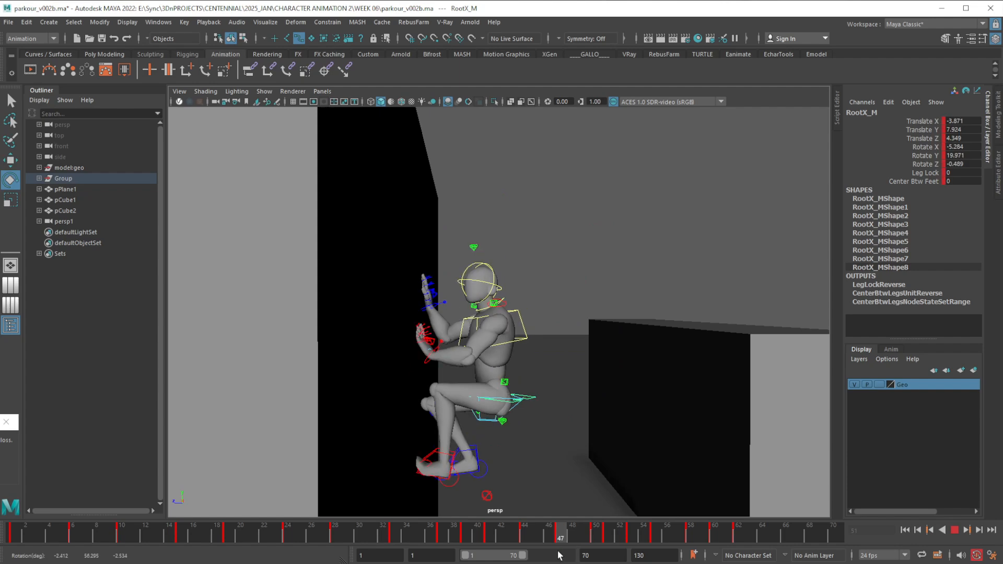
pyautogui.moveTo(572, 544)
pyautogui.mouseDown()
pyautogui.moveTo(621, 542)
pyautogui.moveTo(559, 540)
pyautogui.mouseUp()
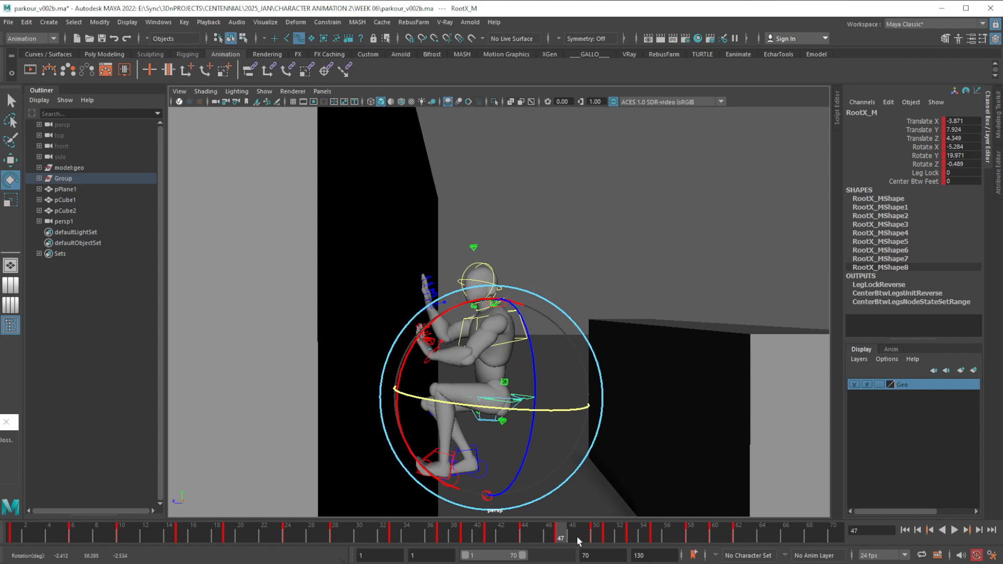
pyautogui.click(576, 536)
pyautogui.click(628, 245)
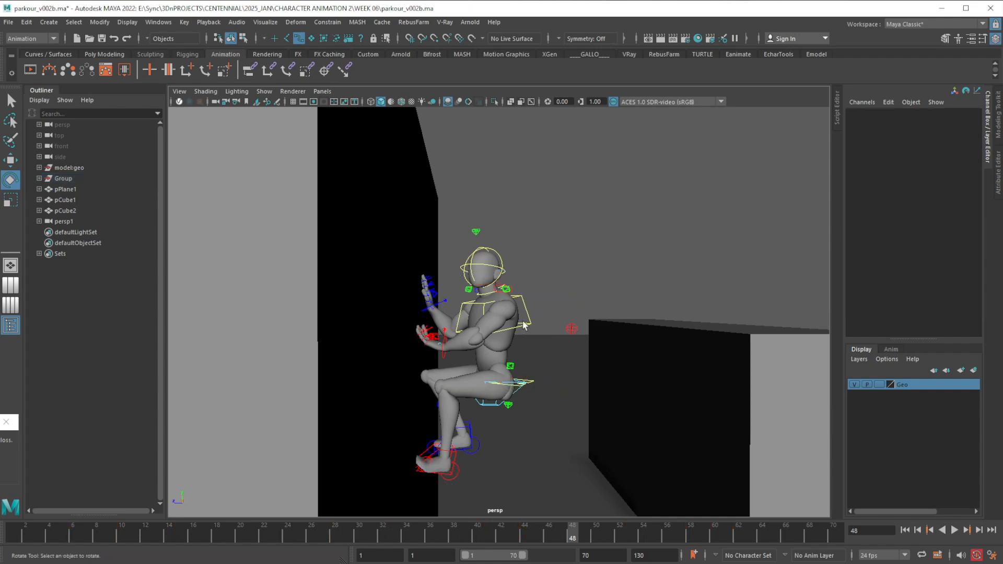
pyautogui.click(529, 328)
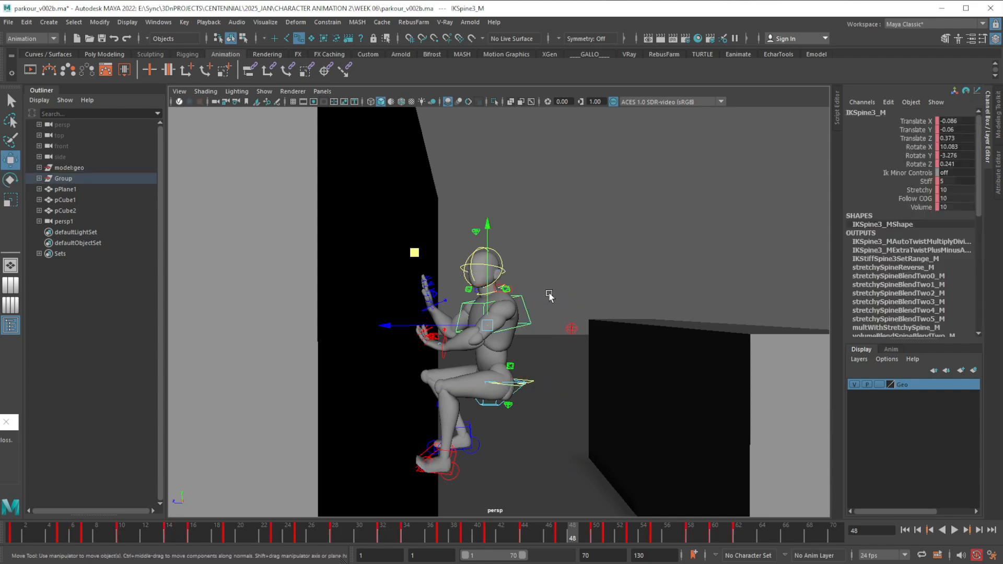
pyautogui.click(504, 267)
pyautogui.press('e')
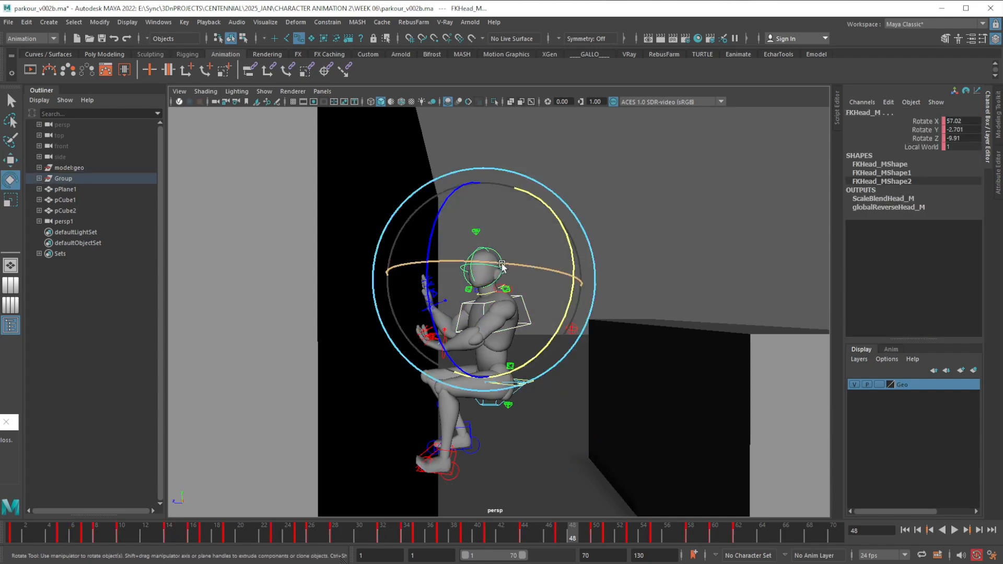
pyautogui.click(504, 267)
pyautogui.moveTo(504, 264); pyautogui.dragTo(615, 258)
pyautogui.click(570, 312)
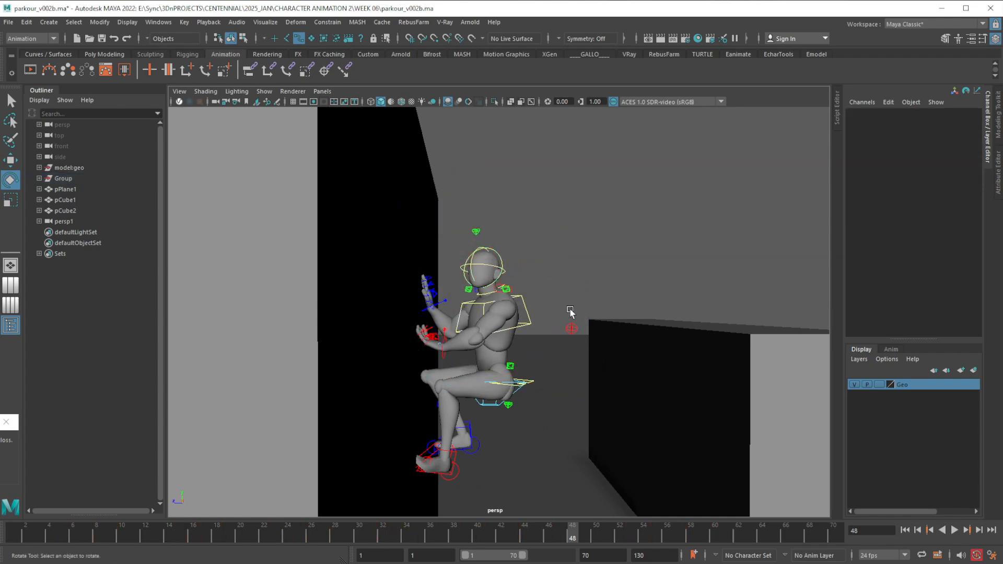
# Rotate the IKSpine3_M chest control at frame 48 to about 10.09, 3.75, 1.49.
pyautogui.click(534, 324)
pyautogui.moveTo(496, 330); pyautogui.dragTo(512, 334)
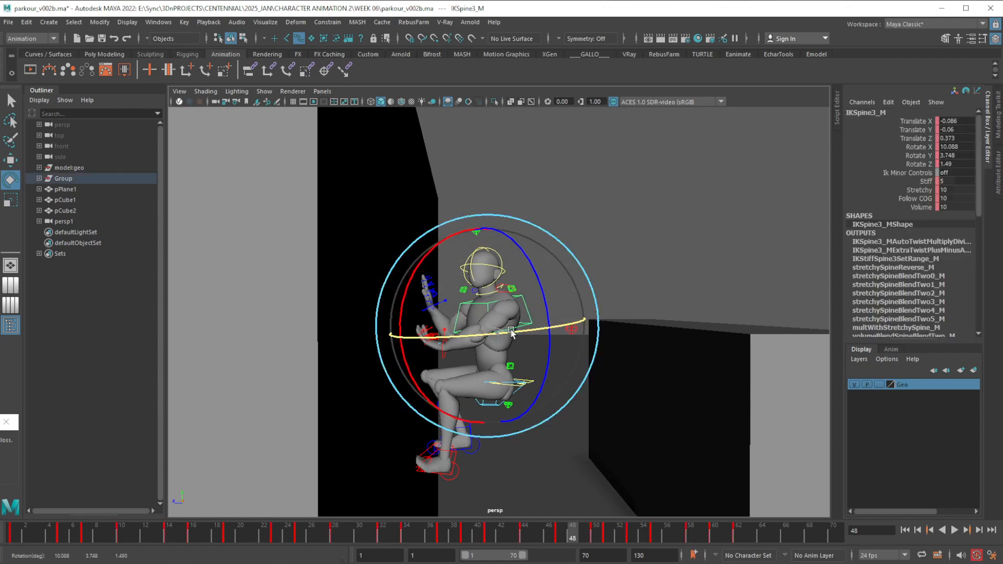
pyautogui.click(603, 202)
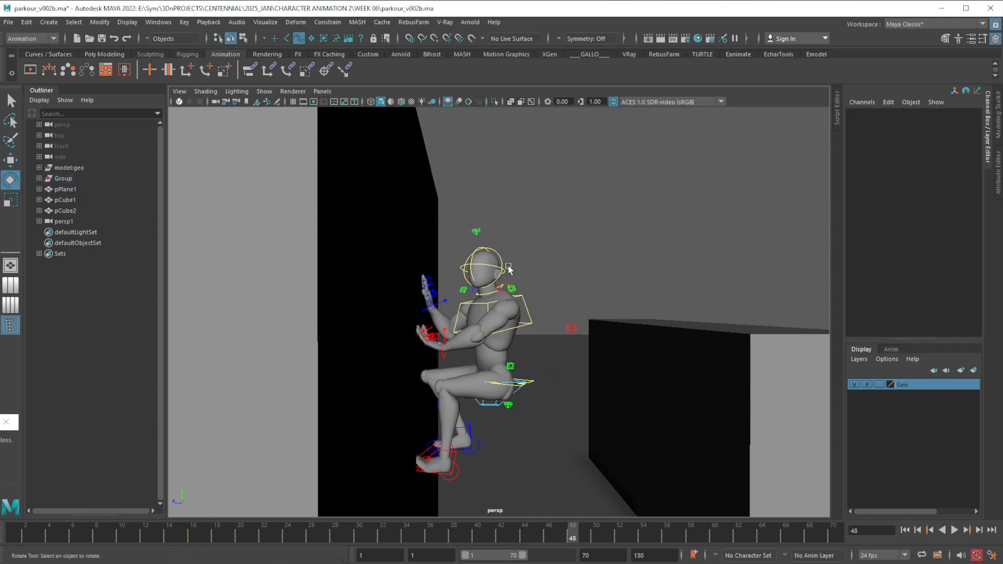
# Rotate the FKHead_M head control at frame 48 to about 76.35, -5.85, -8.46.
pyautogui.click(502, 272)
pyautogui.moveTo(533, 267); pyautogui.dragTo(542, 265)
pyautogui.click(627, 223)
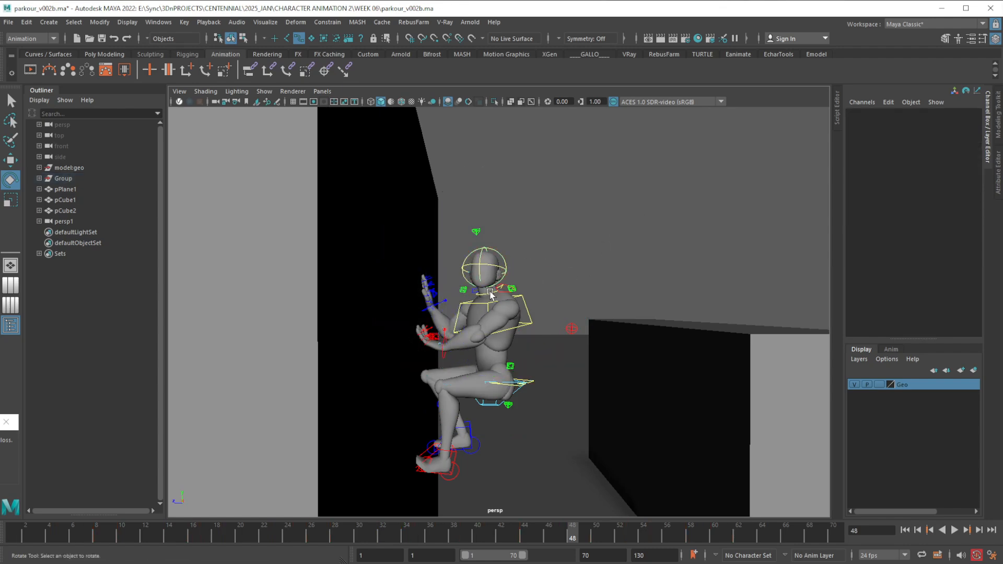
pyautogui.click(516, 294)
pyautogui.moveTo(406, 296); pyautogui.dragTo(593, 264)
# Go to frame 49 and slightly adjust the rotation of the upper chest control.
pyautogui.moveTo(570, 535)
pyautogui.mouseDown()
pyautogui.moveTo(561, 538)
pyautogui.moveTo(622, 538)
pyautogui.moveTo(570, 540)
pyautogui.moveTo(587, 537)
pyautogui.mouseUp()
pyautogui.click(530, 306)
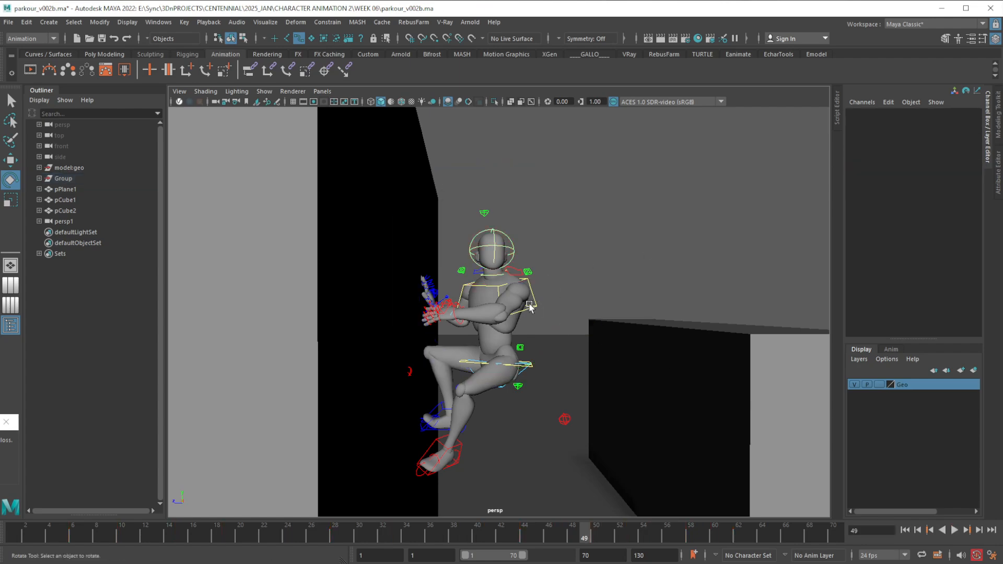
pyautogui.click(532, 309)
pyautogui.moveTo(515, 319); pyautogui.dragTo(519, 322)
pyautogui.moveTo(426, 276); pyautogui.dragTo(430, 265)
pyautogui.click(570, 209)
# Rotate the FKHead_M head control at frame 49 to about 100.52, -5.49, -5.34.
pyautogui.click(515, 254)
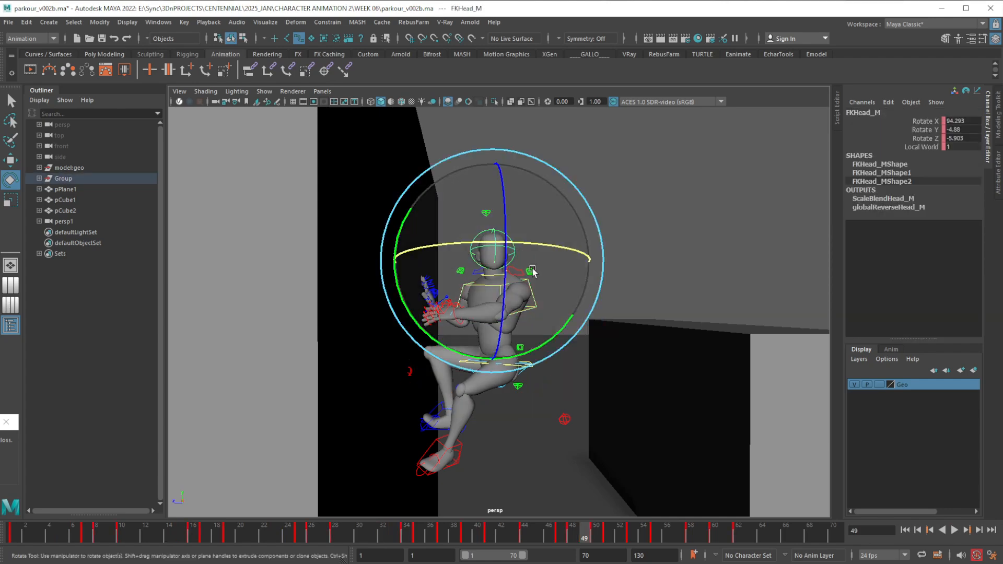
pyautogui.moveTo(558, 247); pyautogui.dragTo(564, 250)
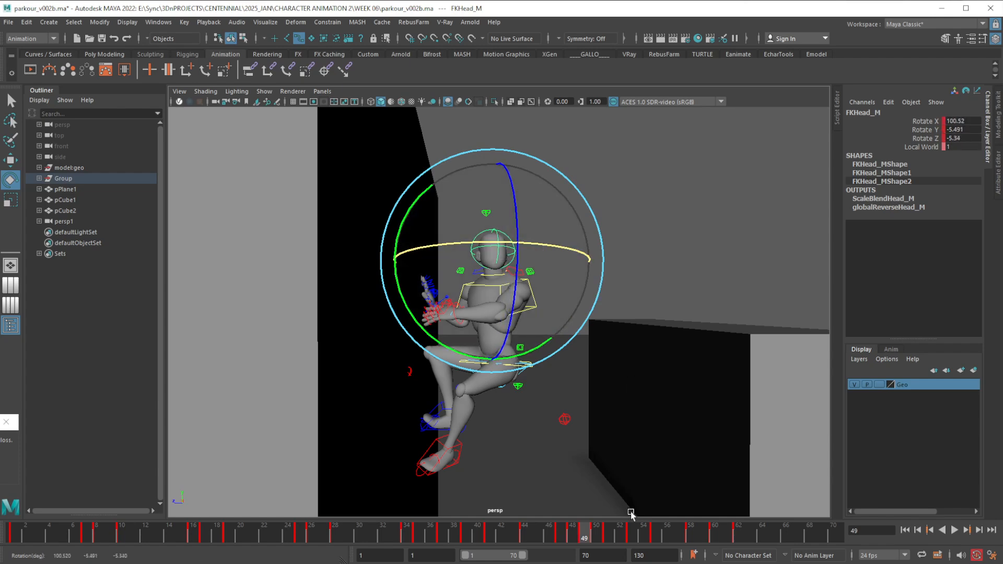
pyautogui.moveTo(586, 538)
pyautogui.mouseDown()
pyautogui.moveTo(568, 544)
pyautogui.moveTo(607, 539)
pyautogui.moveTo(562, 539)
pyautogui.moveTo(616, 536)
pyautogui.moveTo(533, 544)
pyautogui.moveTo(655, 539)
pyautogui.moveTo(554, 538)
pyautogui.moveTo(638, 536)
pyautogui.moveTo(561, 539)
pyautogui.moveTo(585, 536)
pyautogui.mouseUp()
# At frame 48, select the left arm's FKIKArm_L switch control and show its FKIKBlend curve in the Graph Editor.
pyautogui.click(574, 538)
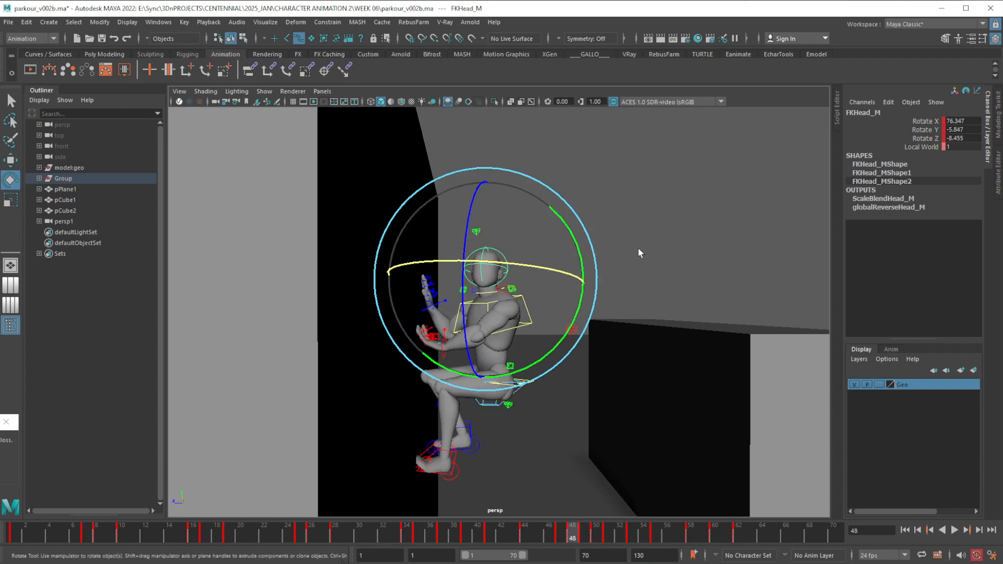
pyautogui.click(512, 288)
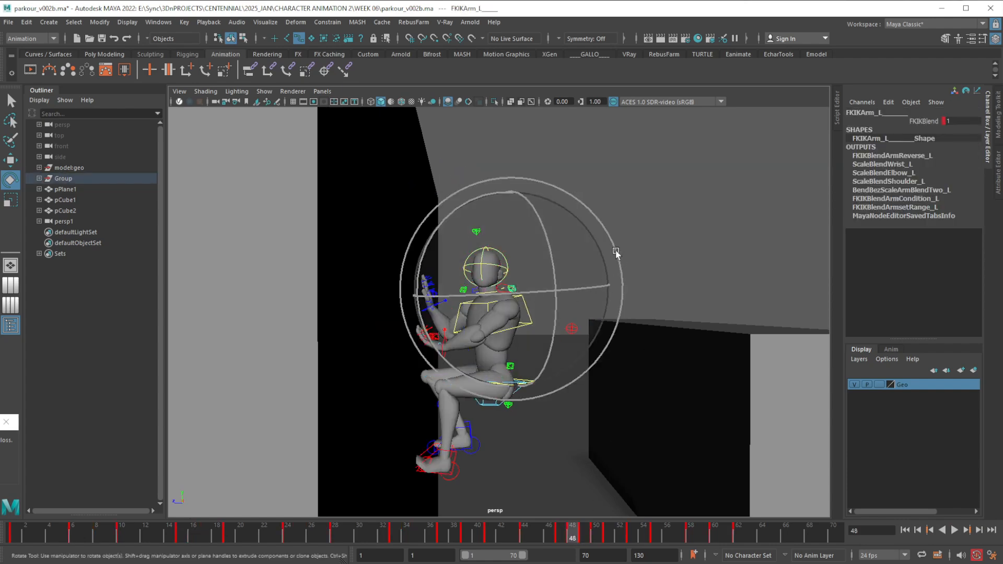
pyautogui.press('w')
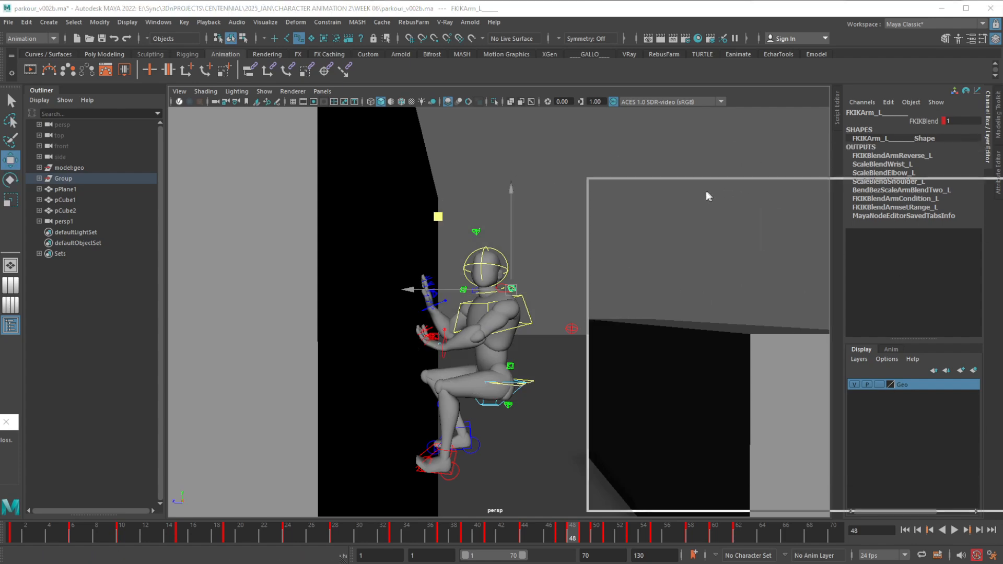
pyautogui.press('f')
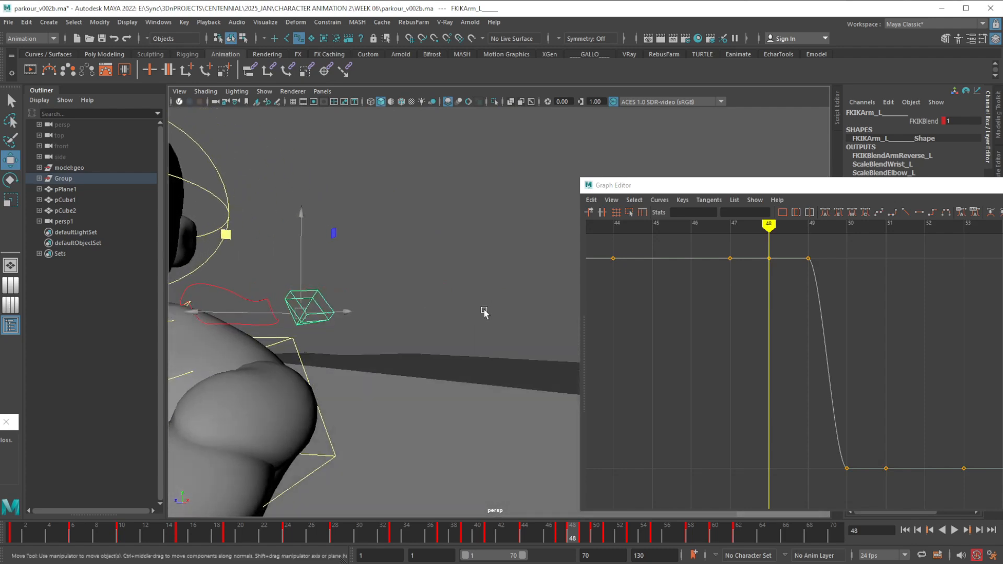
pyautogui.scroll(-3, 433, 332)
pyautogui.scroll(2, 449, 328)
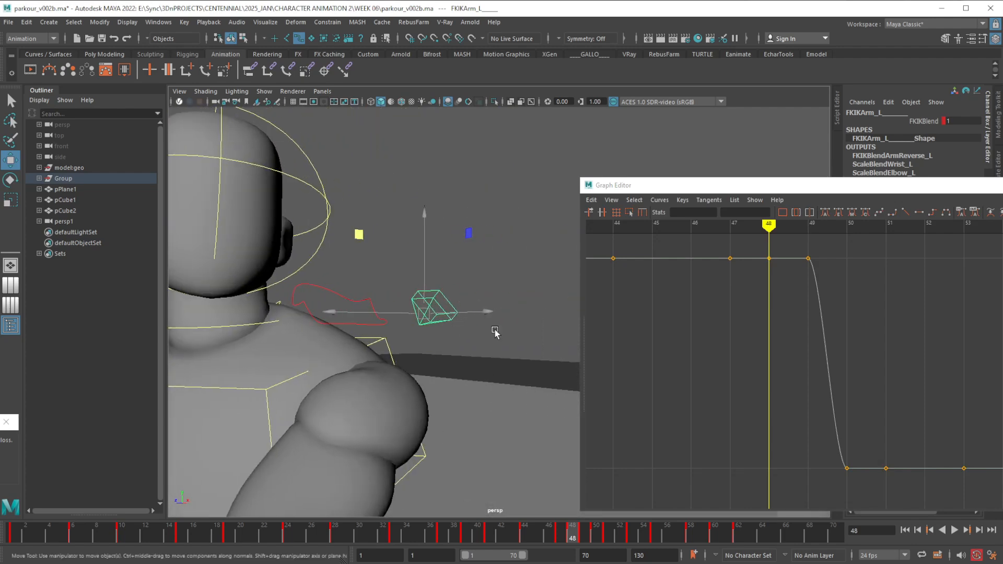
# Compare the left arm's pose at frames 49 and 50 to examine the IK-to-FK switch.
pyautogui.click(806, 230)
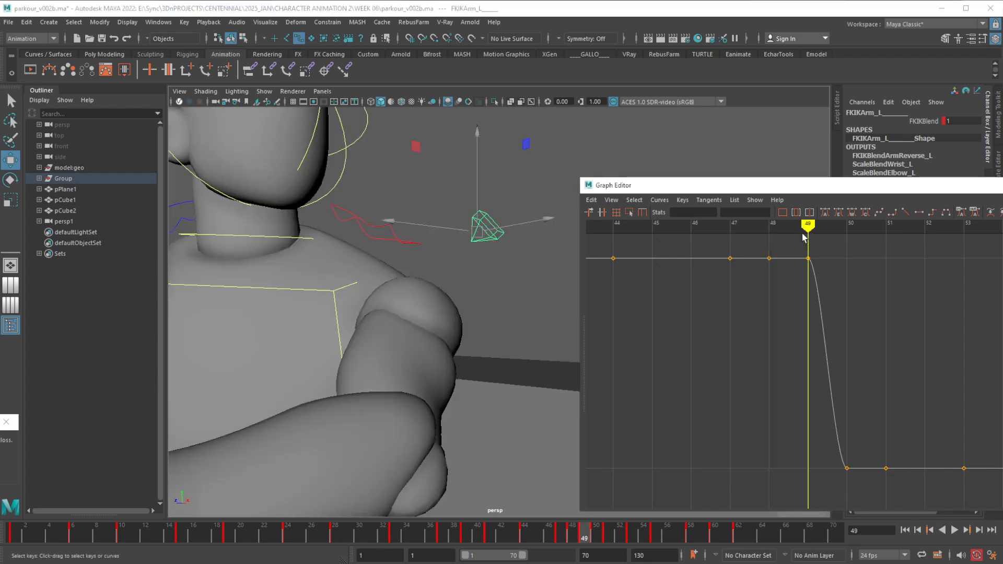
pyautogui.click(849, 229)
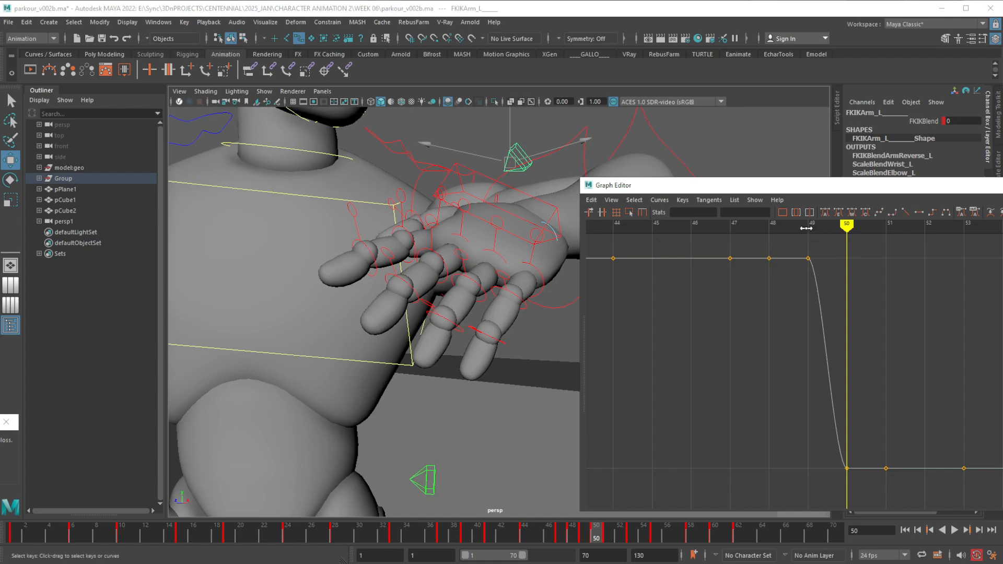
pyautogui.click(808, 226)
pyautogui.click(847, 226)
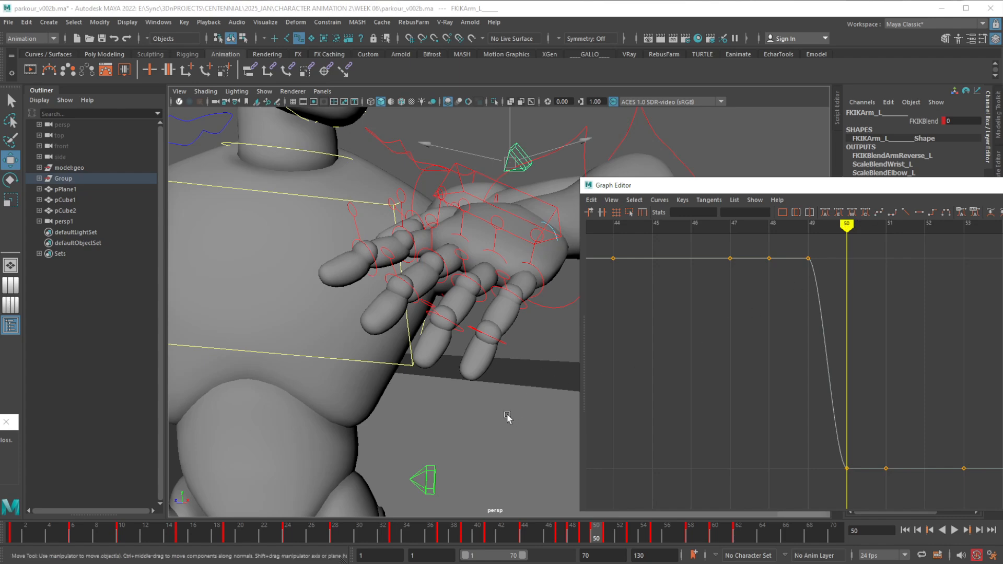
pyautogui.scroll(-4, 502, 403)
pyautogui.scroll(5, 502, 405)
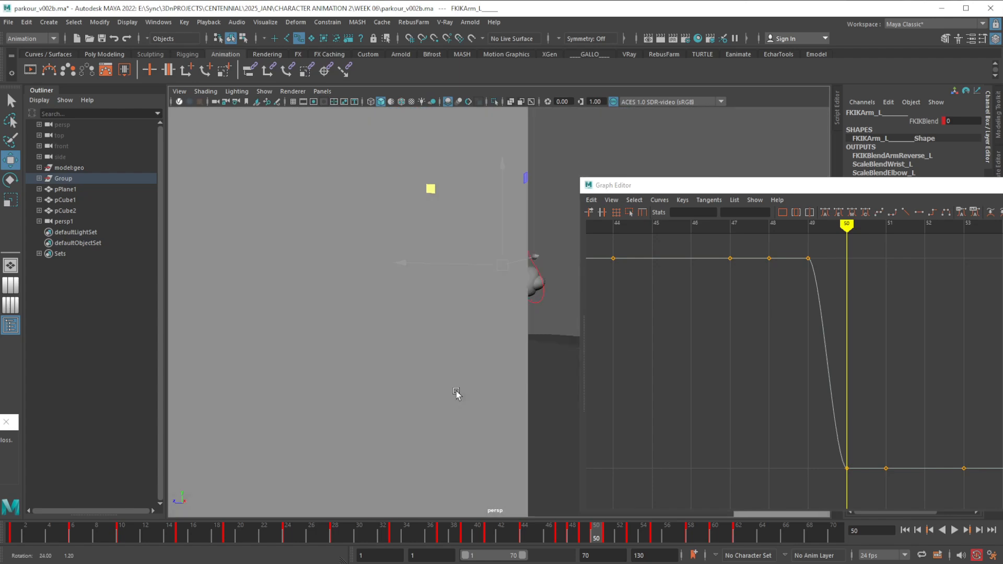
pyautogui.keyDown('alt'); pyautogui.moveTo(445, 405); pyautogui.dragTo(482, 403); pyautogui.keyUp('alt')
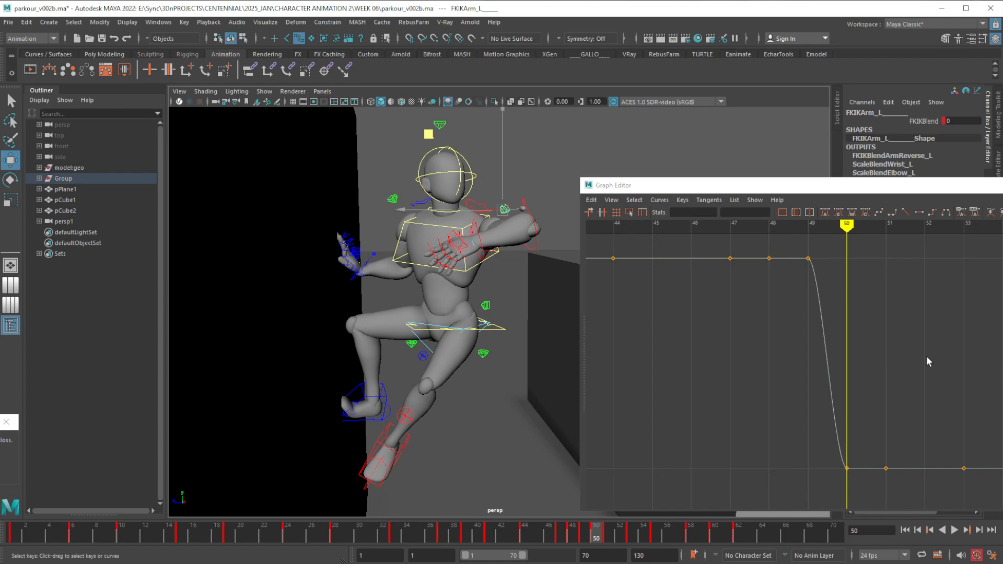
# Apply a stepped tangent to the left arm's FKIKBlend key at frame 49 and check the pose at frame 52.
pyautogui.moveTo(800, 252); pyautogui.dragTo(820, 272)
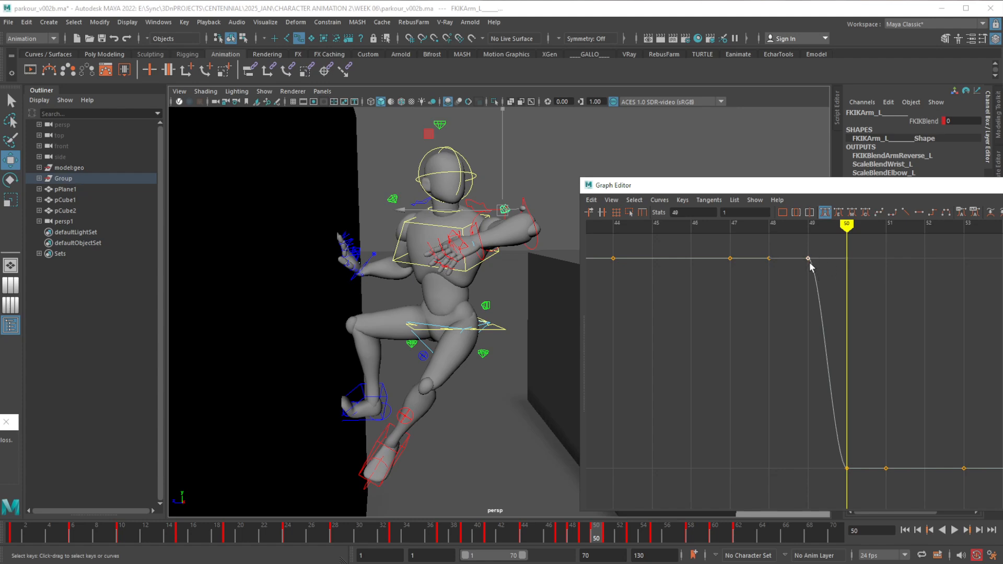
pyautogui.click(933, 212)
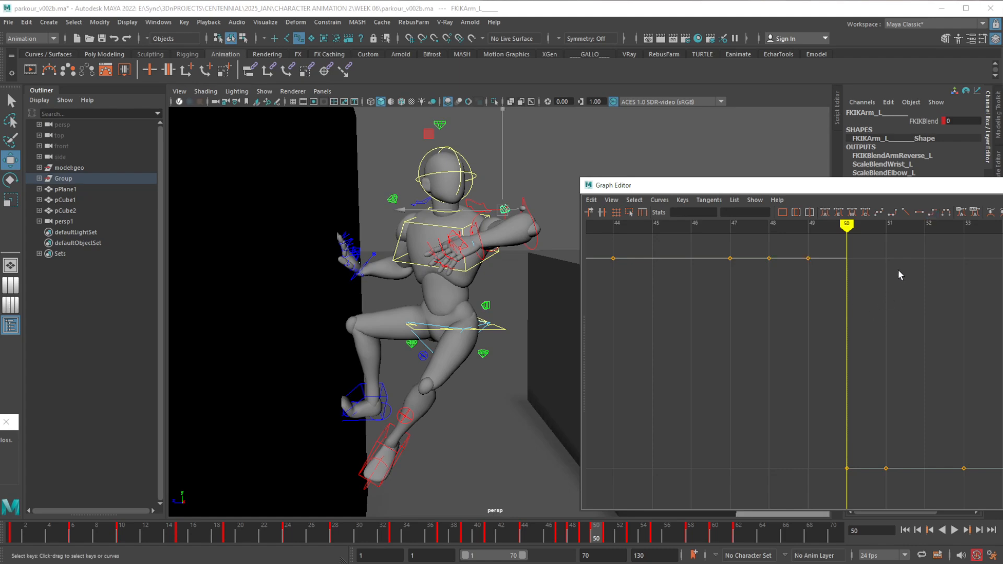
pyautogui.click(925, 225)
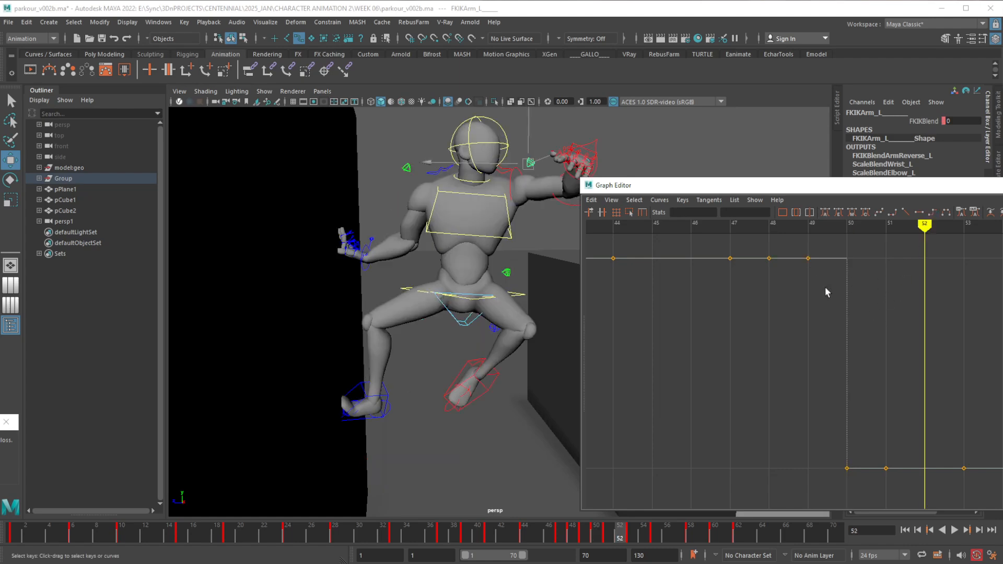
pyautogui.moveTo(802, 254); pyautogui.dragTo(831, 274)
pyautogui.click(933, 213)
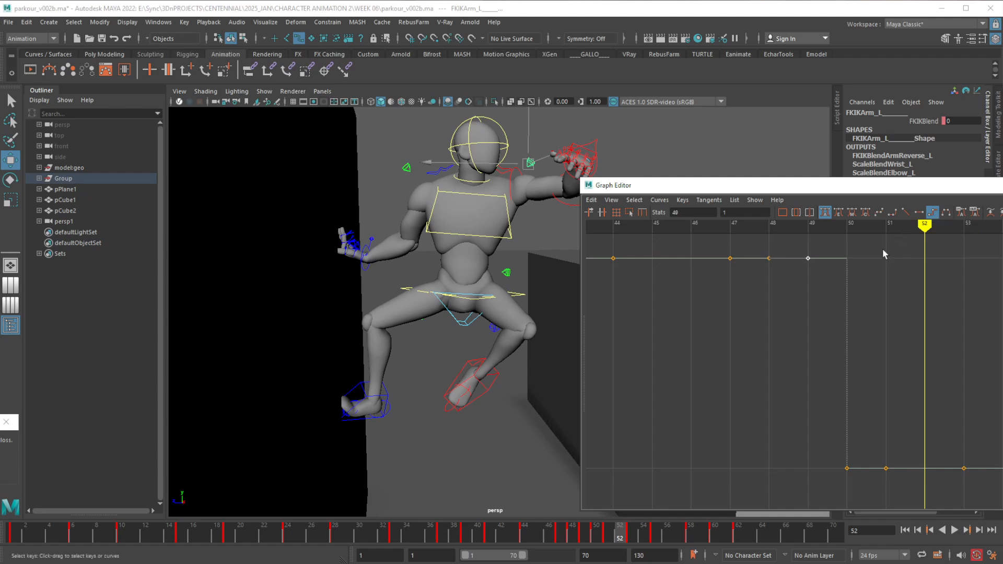